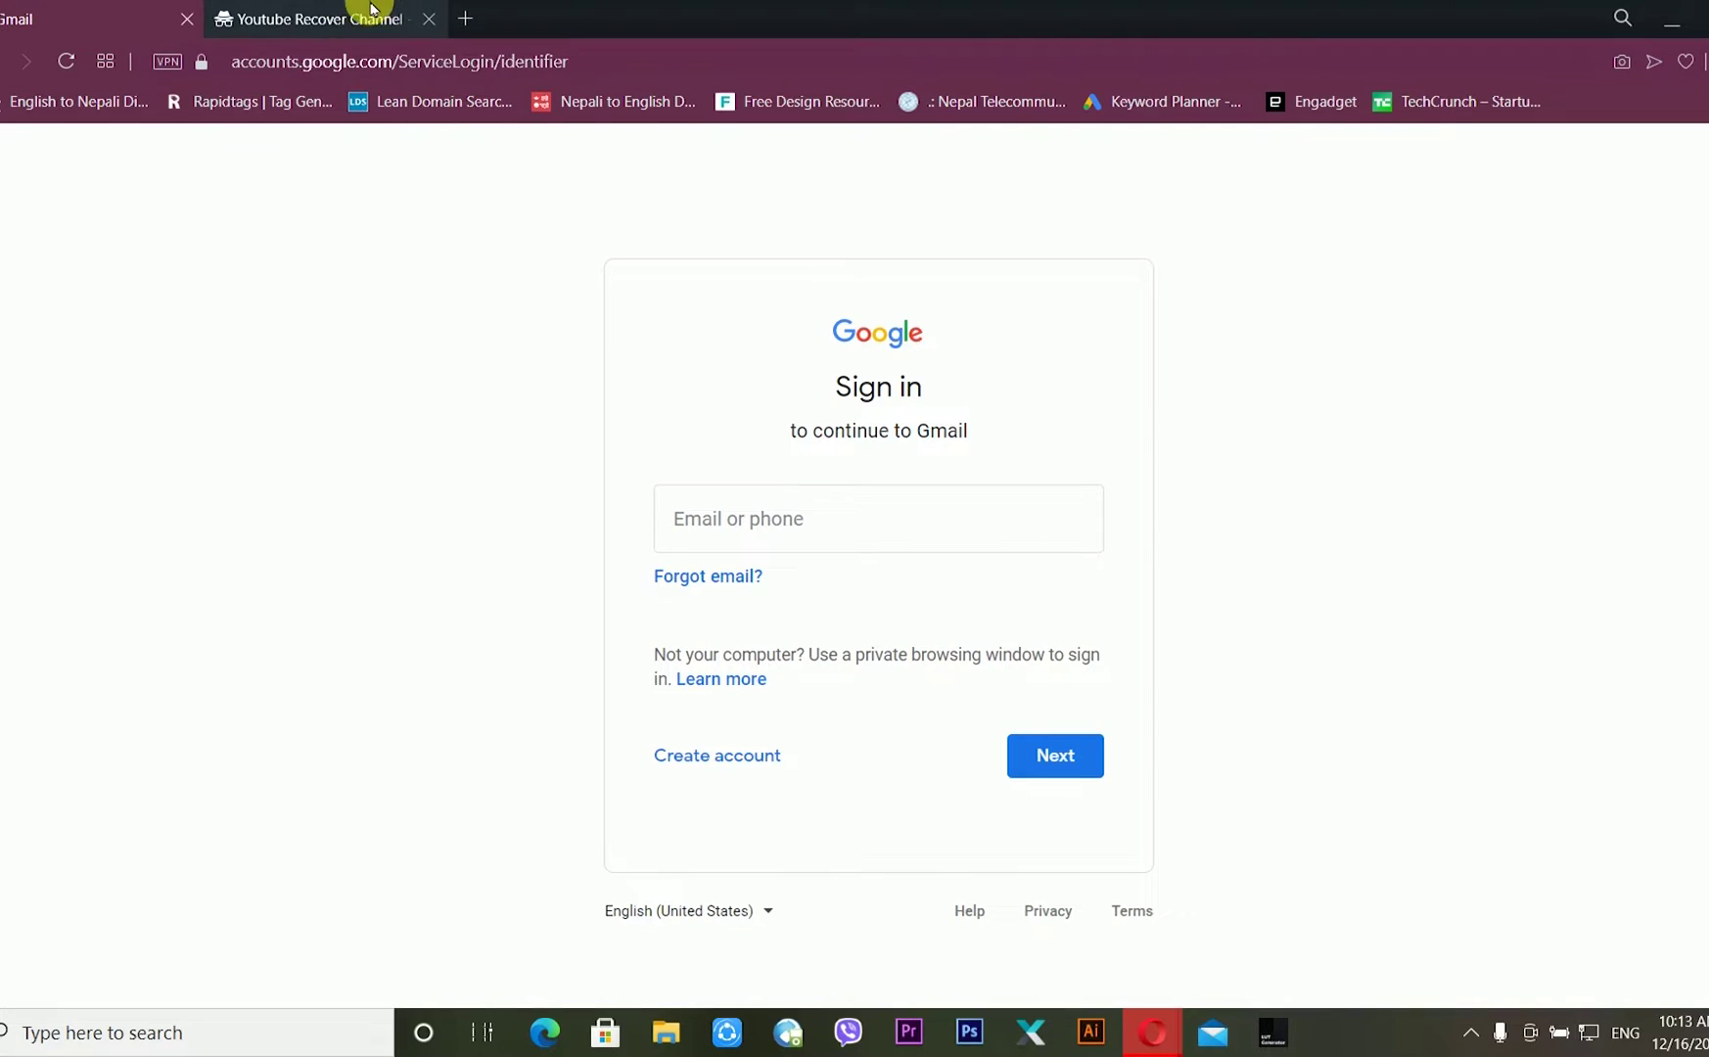
pyautogui.click(338, 17)
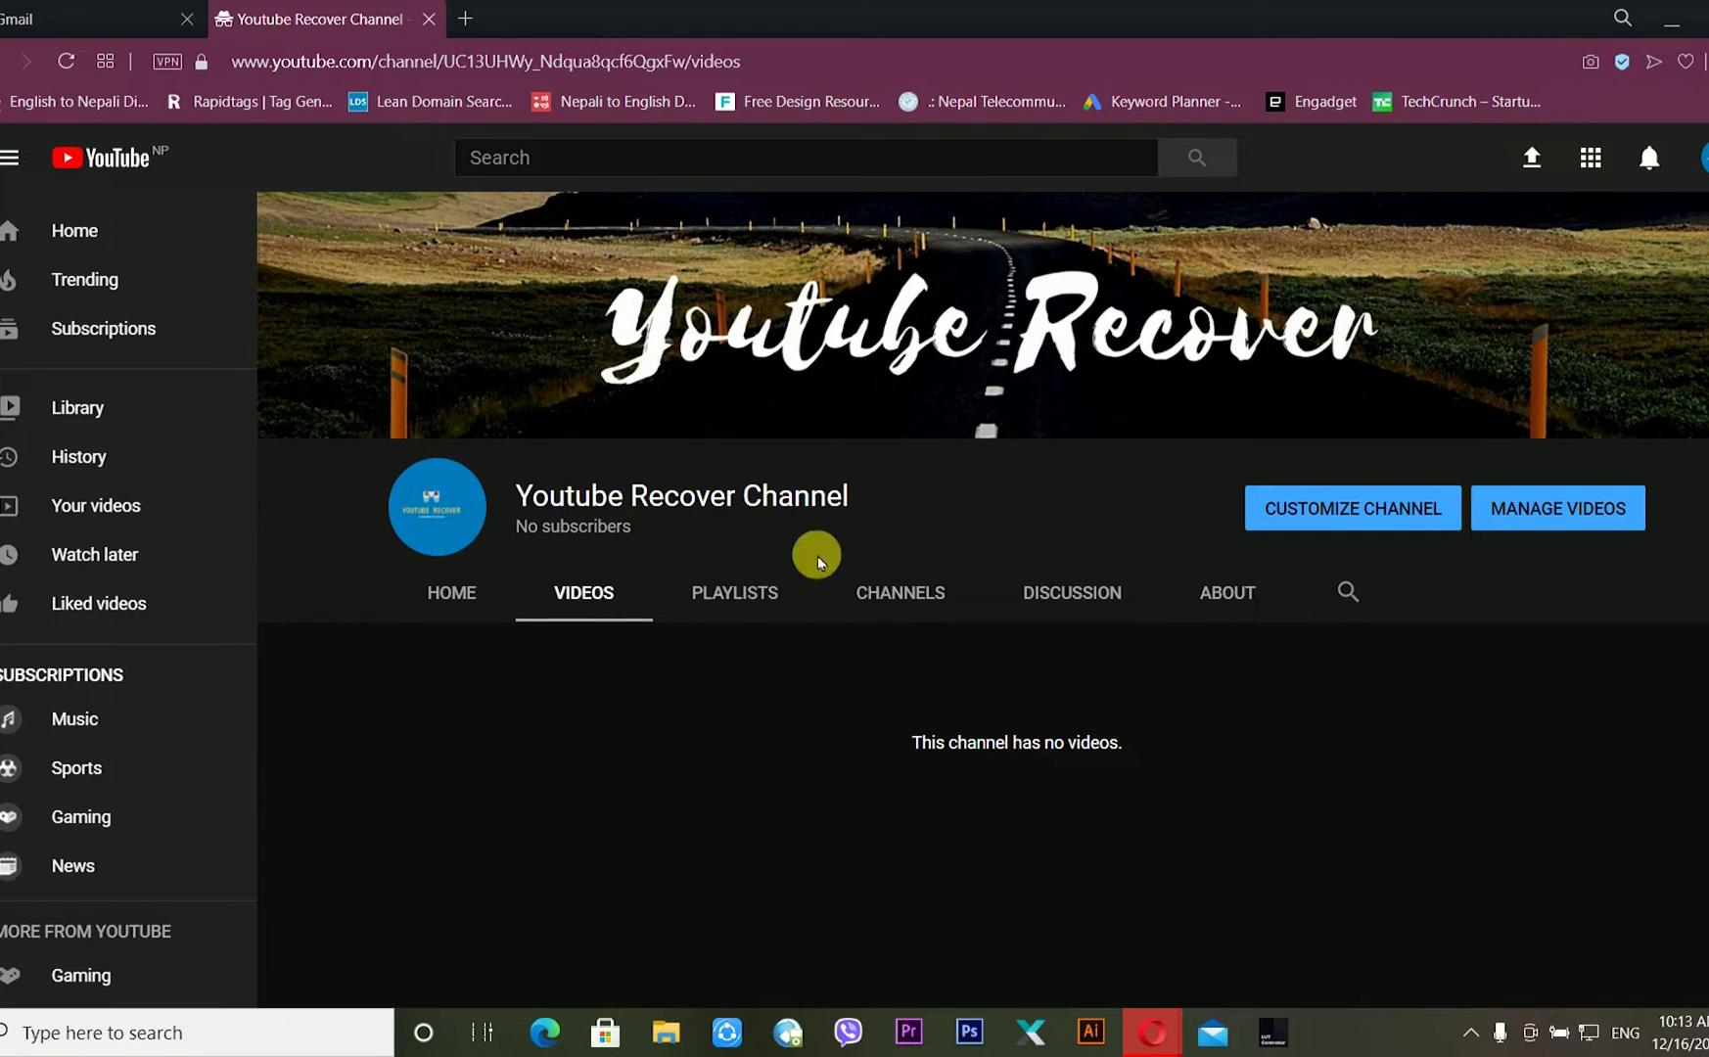
pyautogui.click(26, 17)
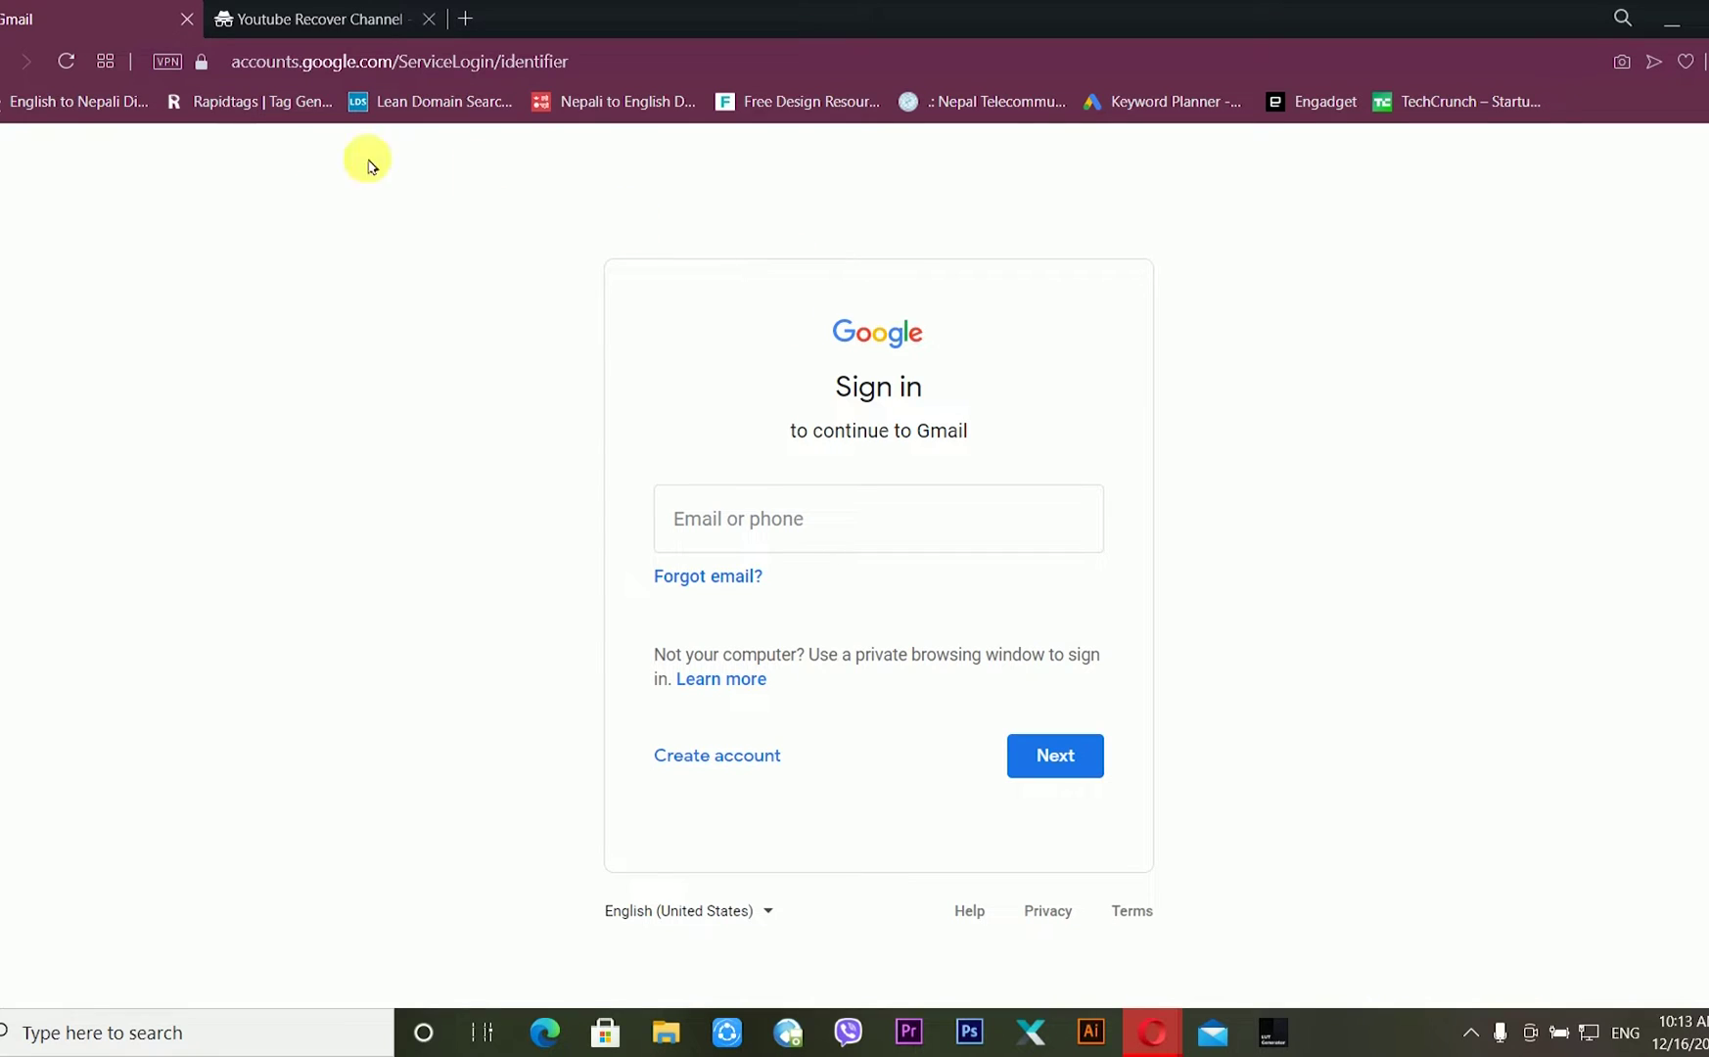
pyautogui.click(946, 547)
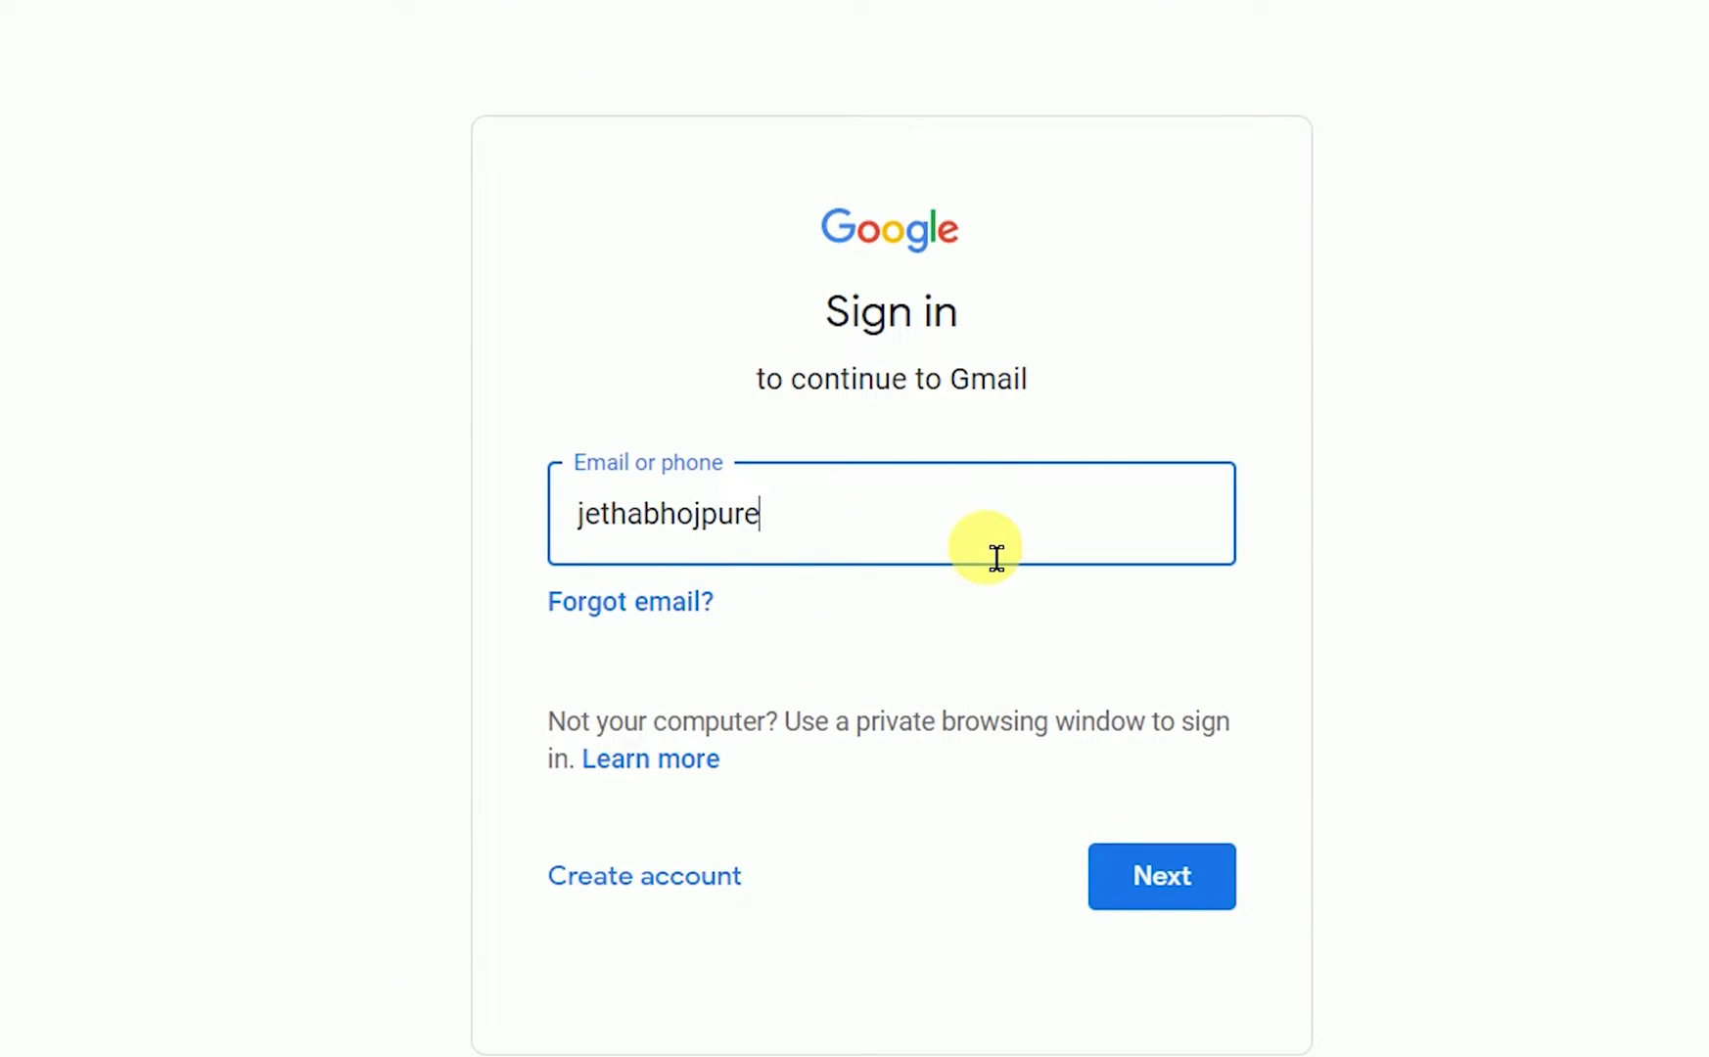
# Enter the Gmail address and the old password, which is rejected as wrong.
pyautogui.press('Return')
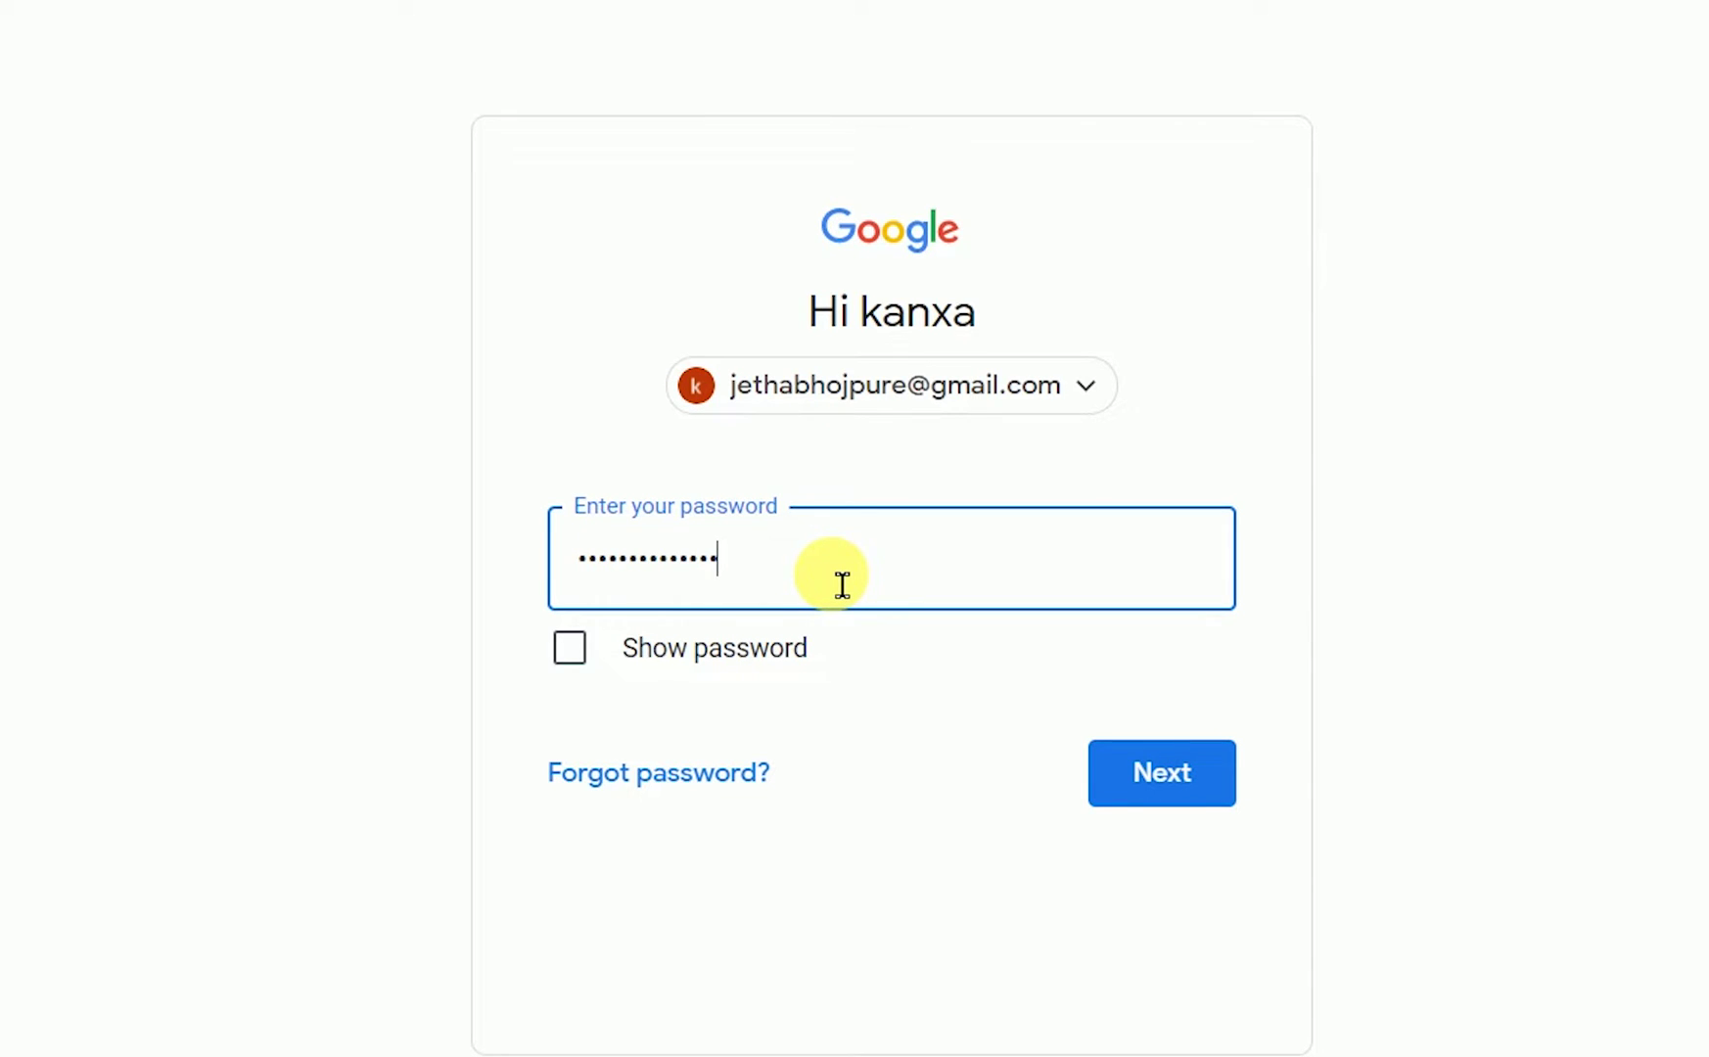
pyautogui.press('Return')
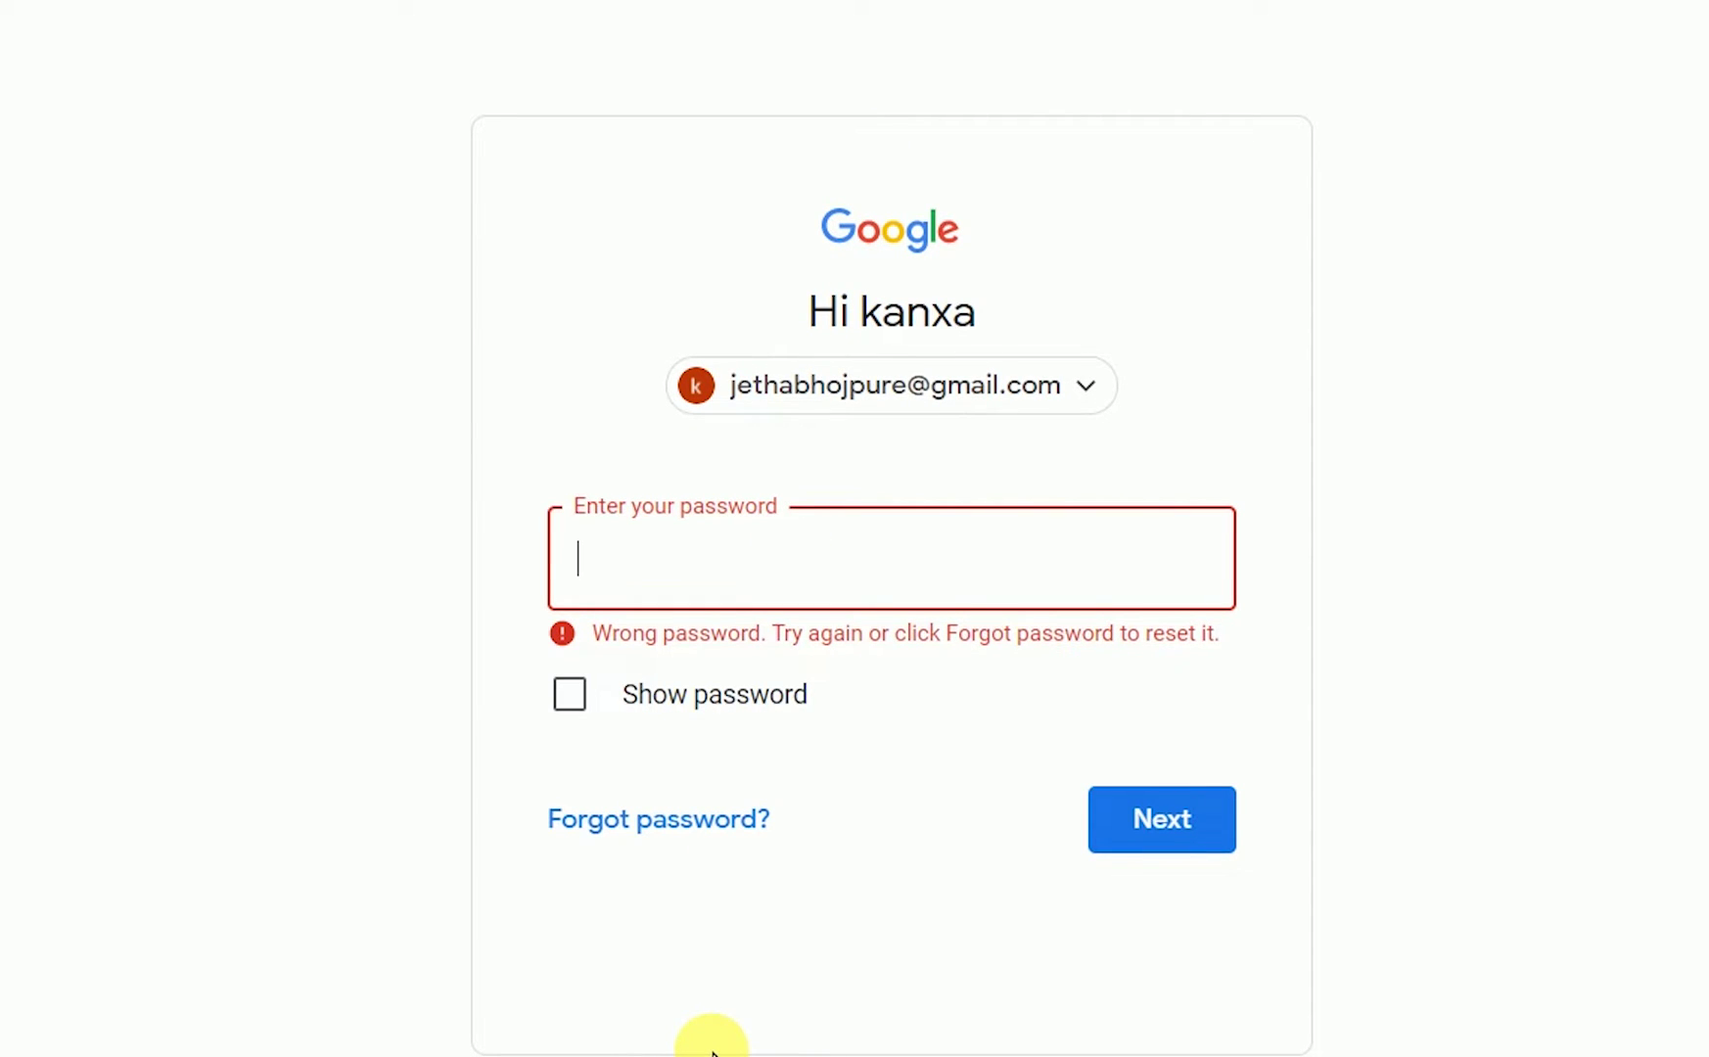
# Choose Forgot password and skip the phone prompt to reach the recovery-email code option.
pyautogui.click(664, 837)
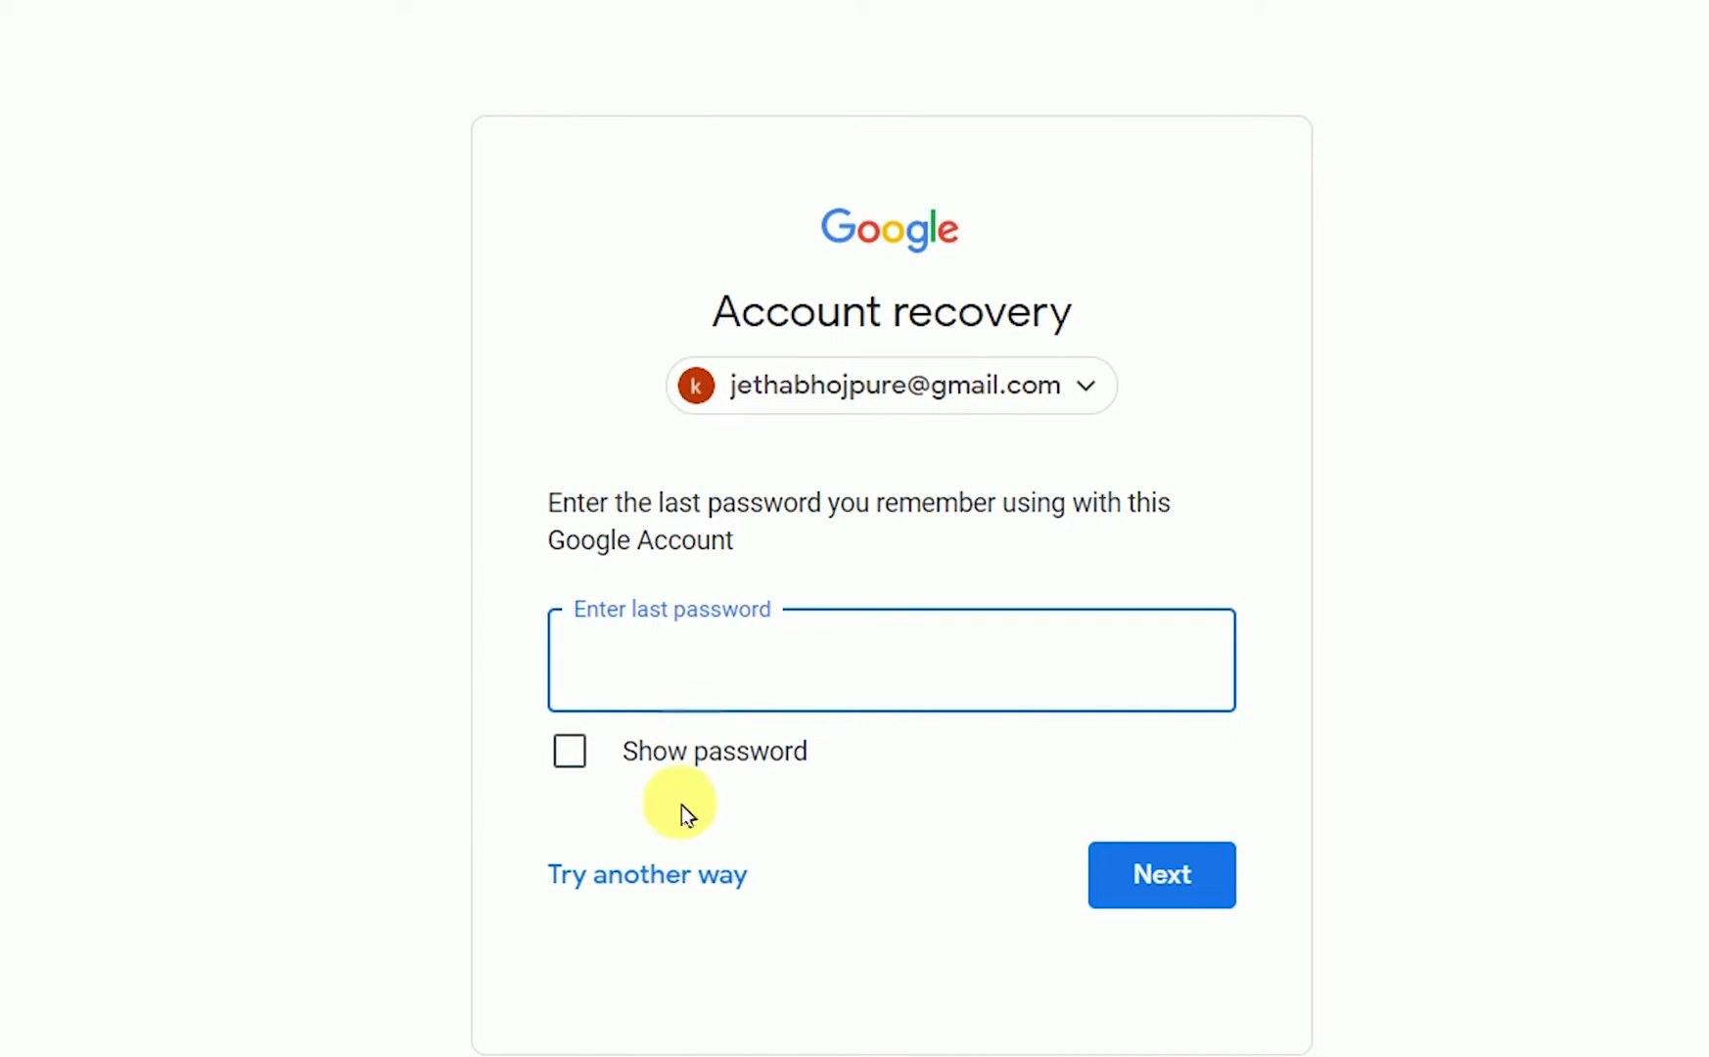
pyautogui.click(658, 887)
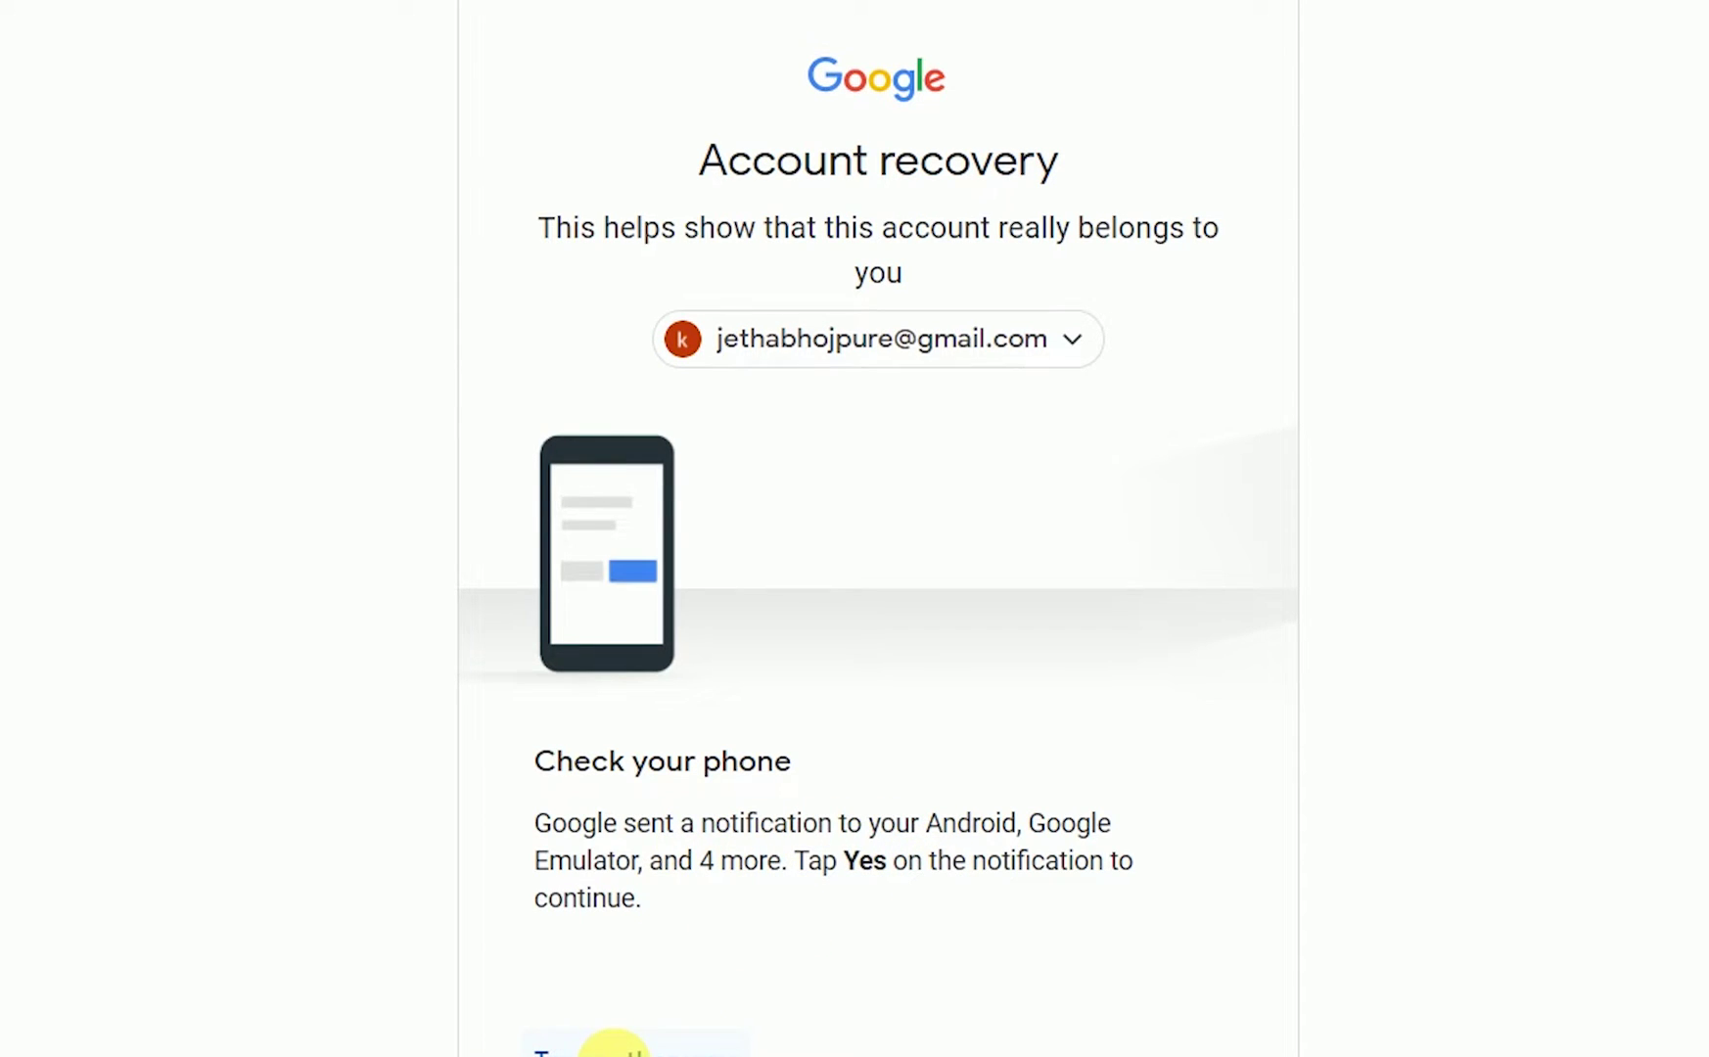
pyautogui.click(614, 1048)
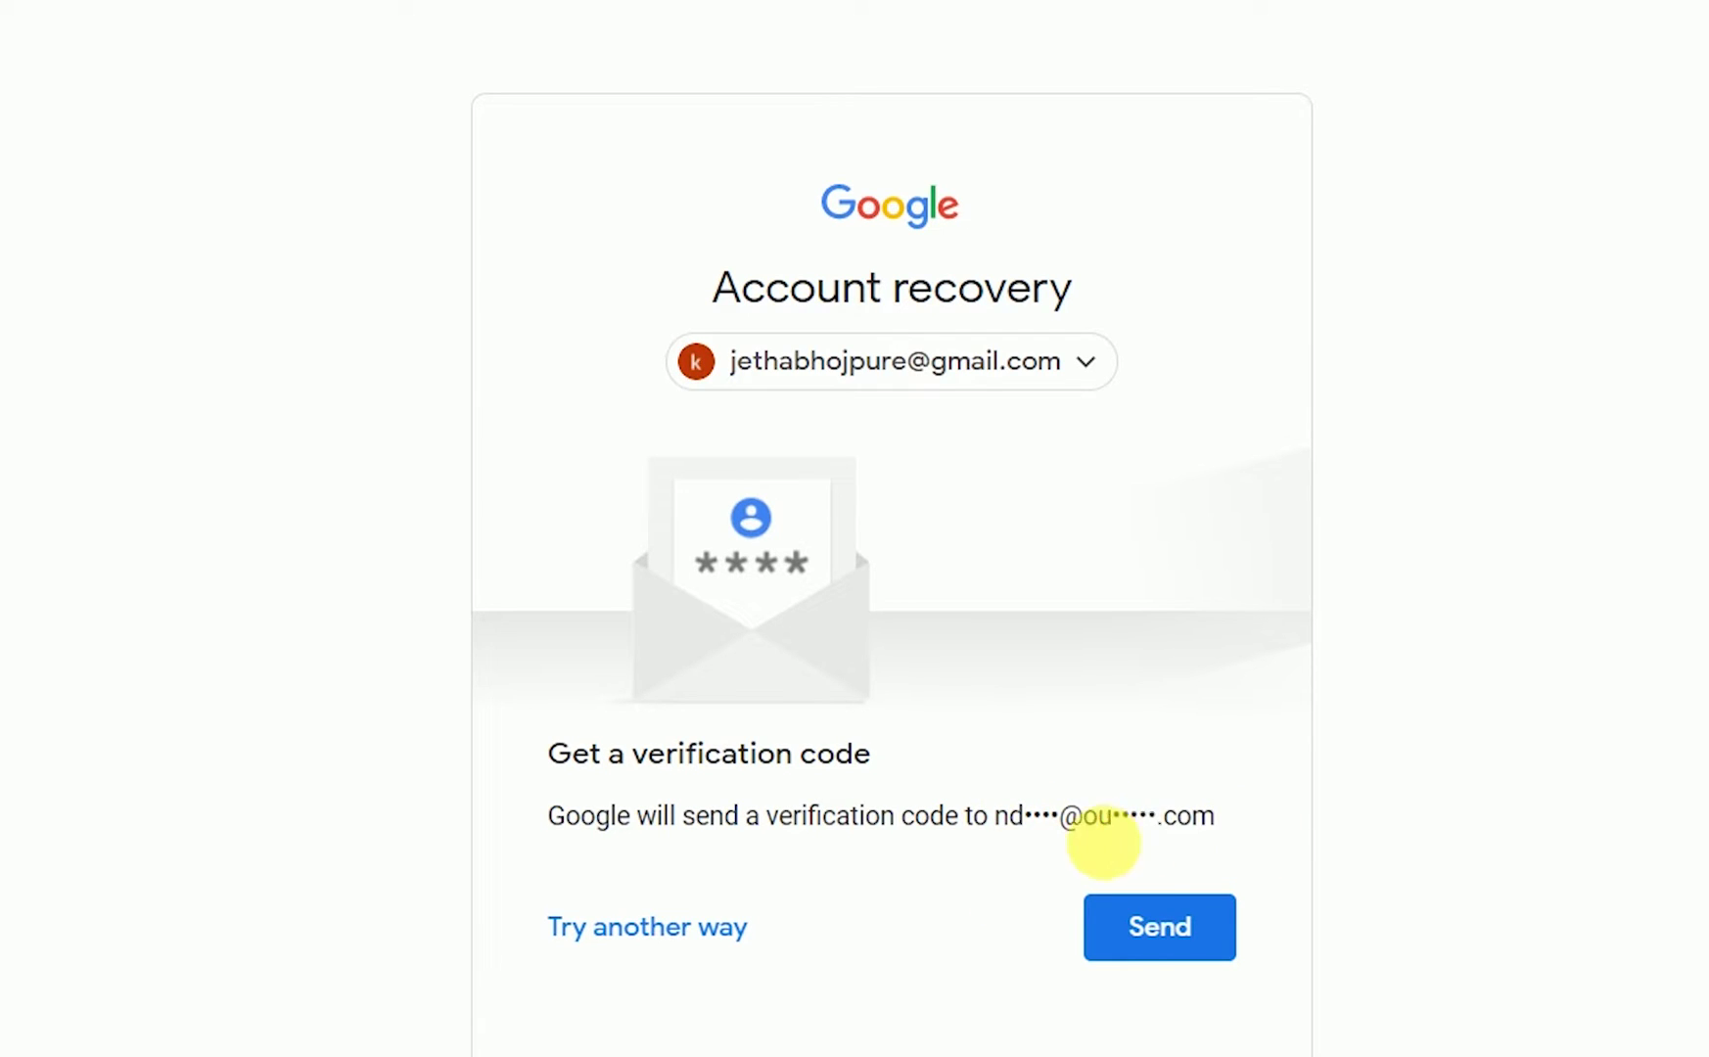
# Send the code to the recovery email, copy it from Outlook, and return to the code page.
pyautogui.click(1151, 942)
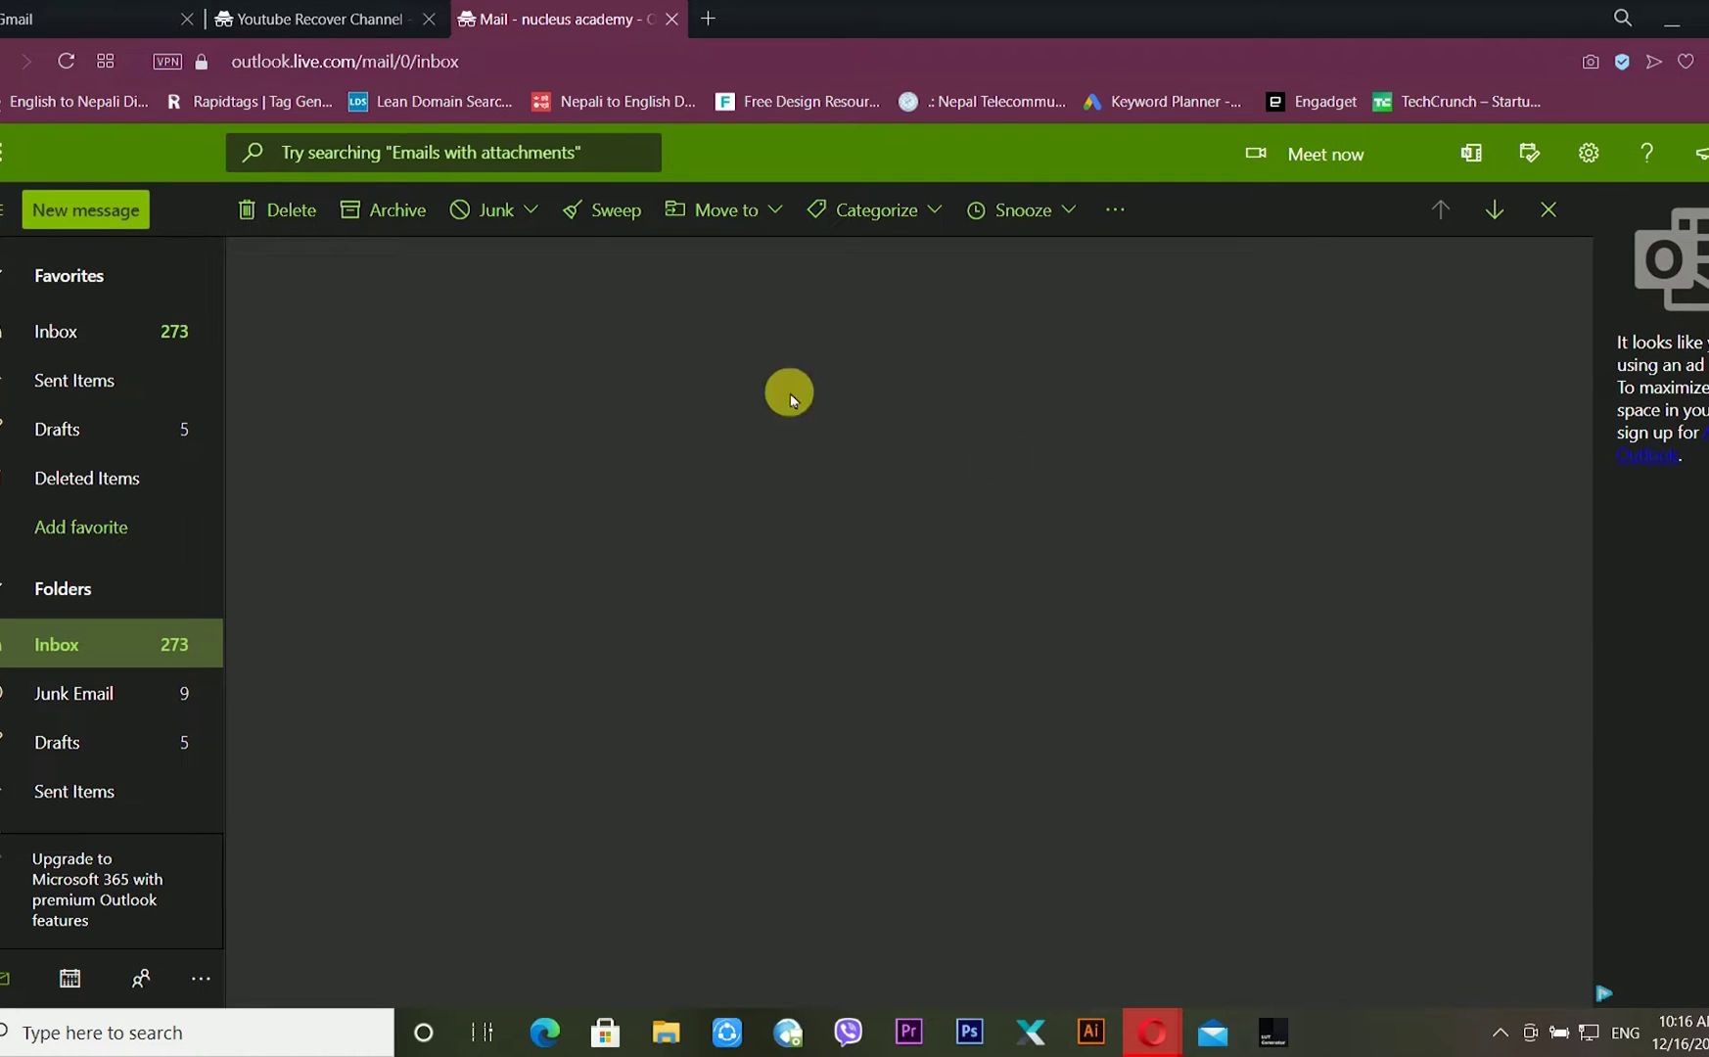
pyautogui.scroll(-3, 1024, 519)
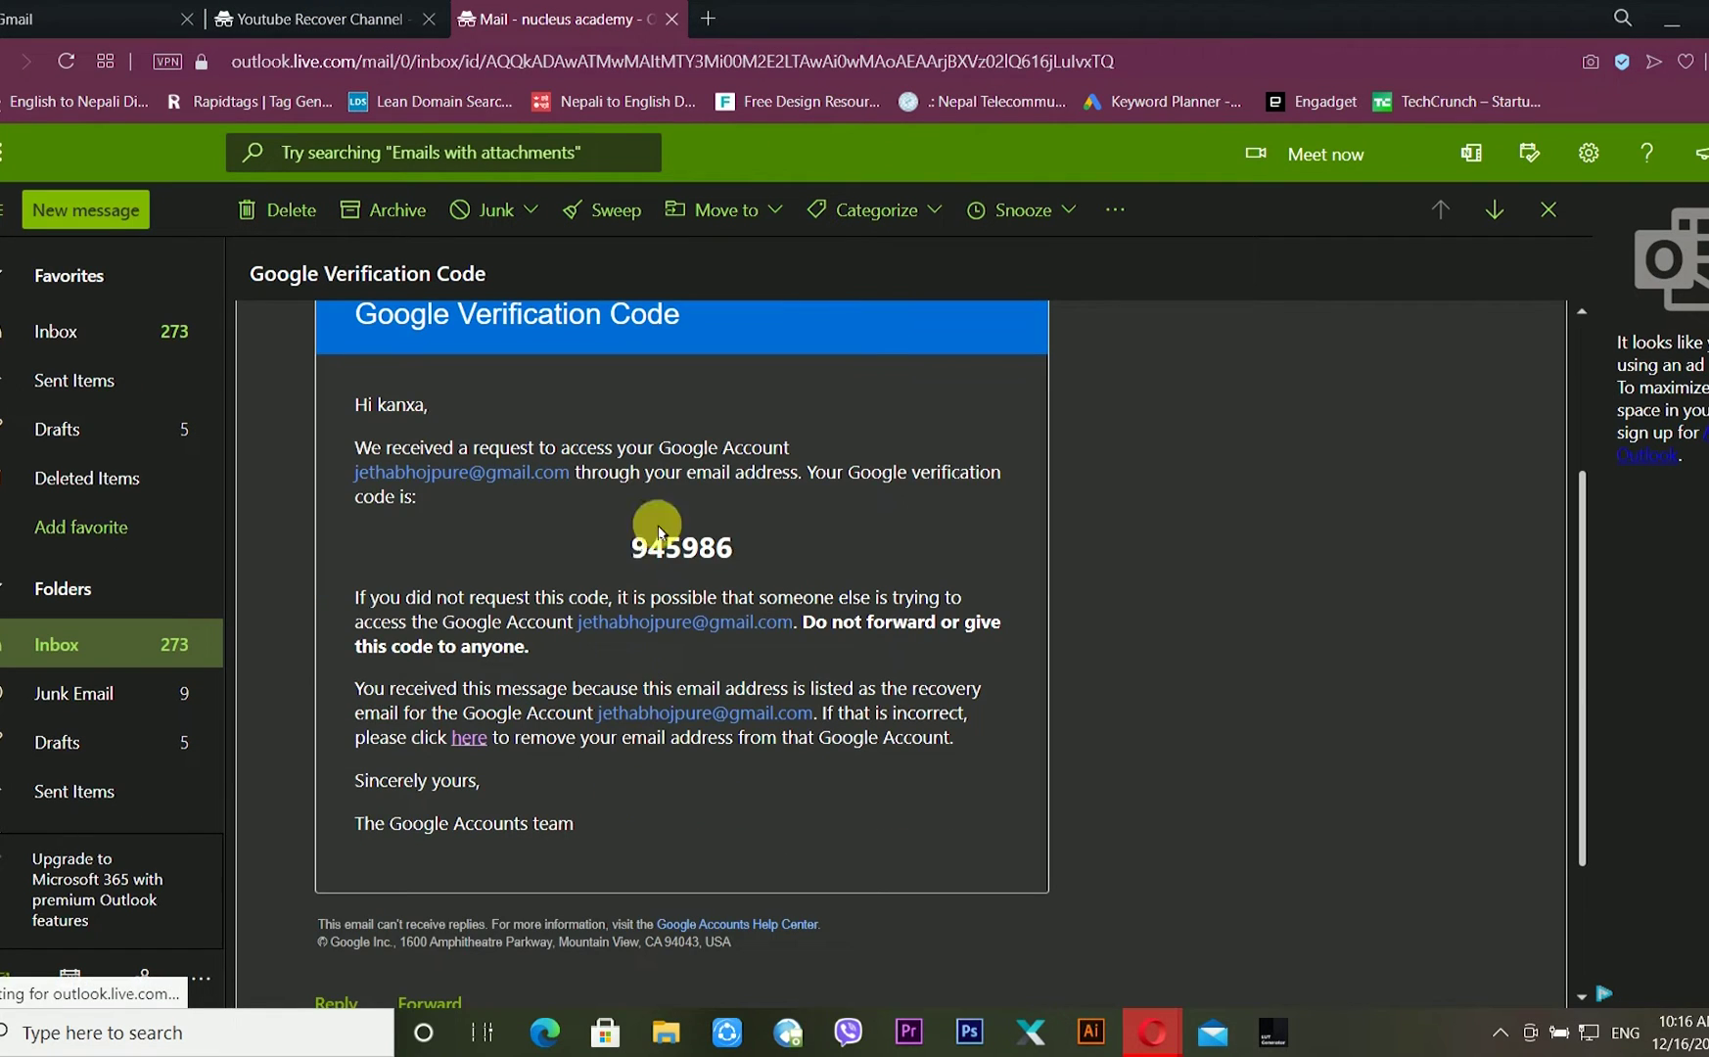
pyautogui.doubleClick(779, 552)
pyautogui.click(866, 551)
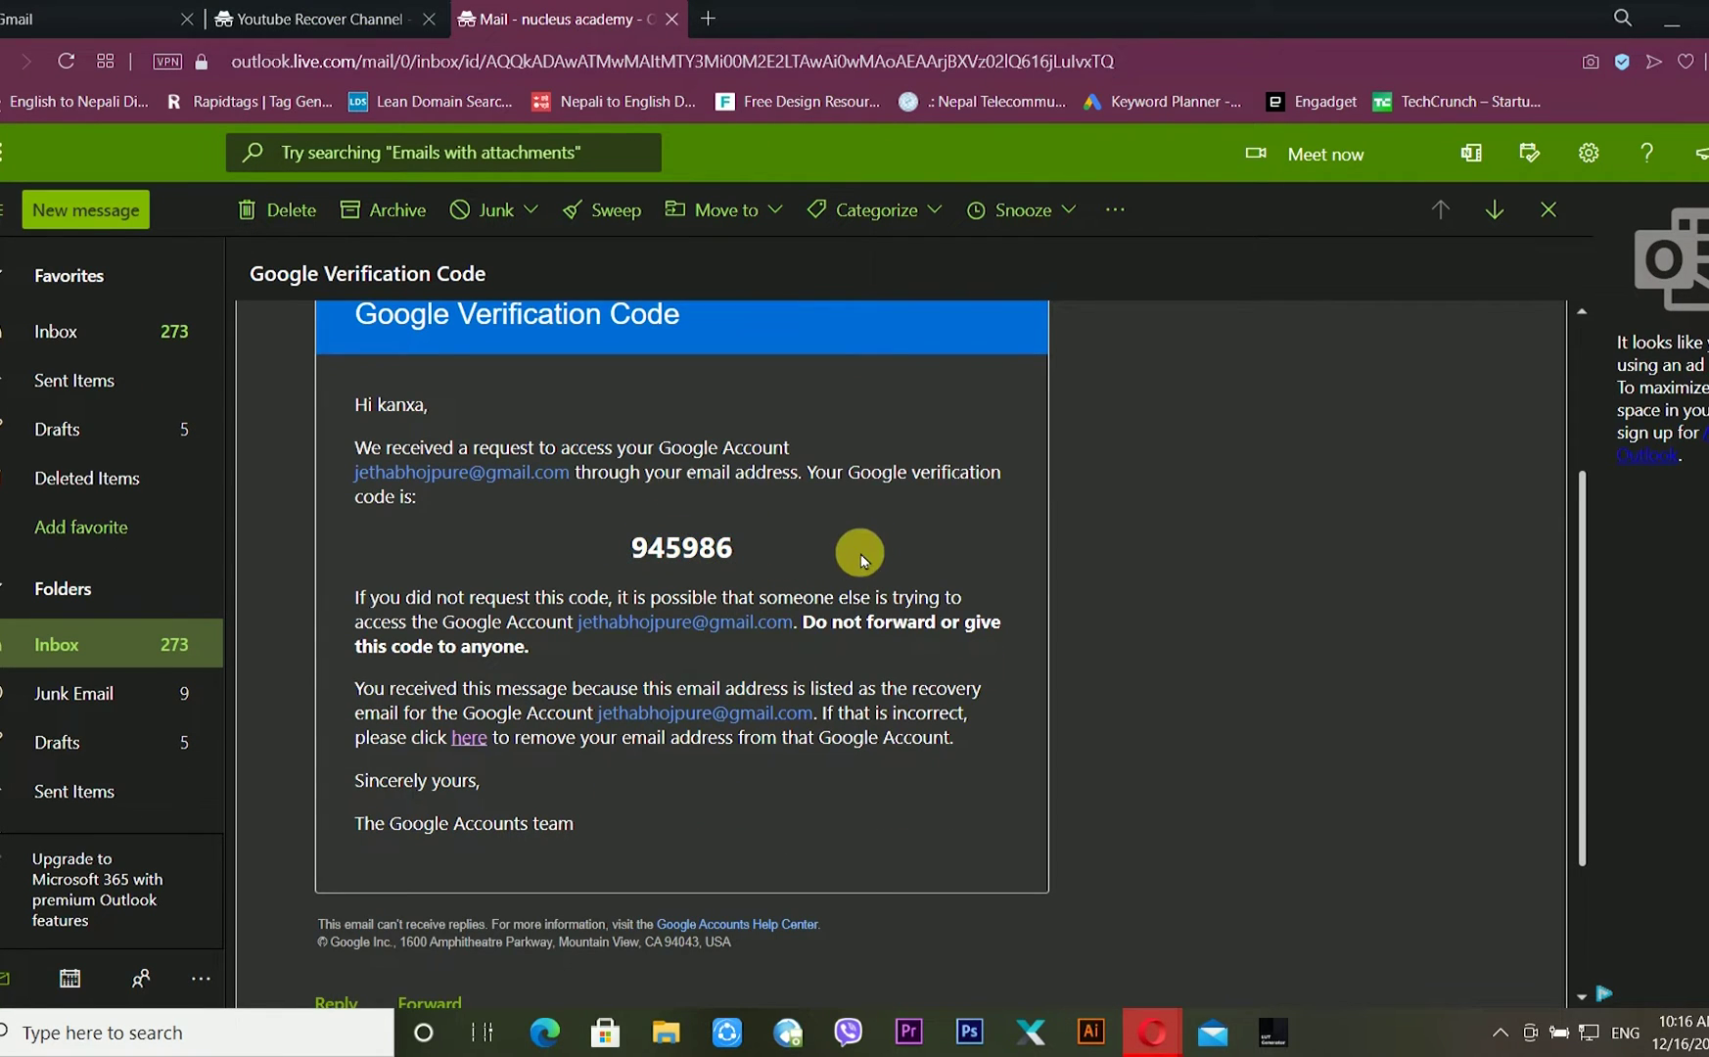
pyautogui.moveTo(637, 548); pyautogui.dragTo(742, 547)
pyautogui.hotkey('ctrl', 'c')
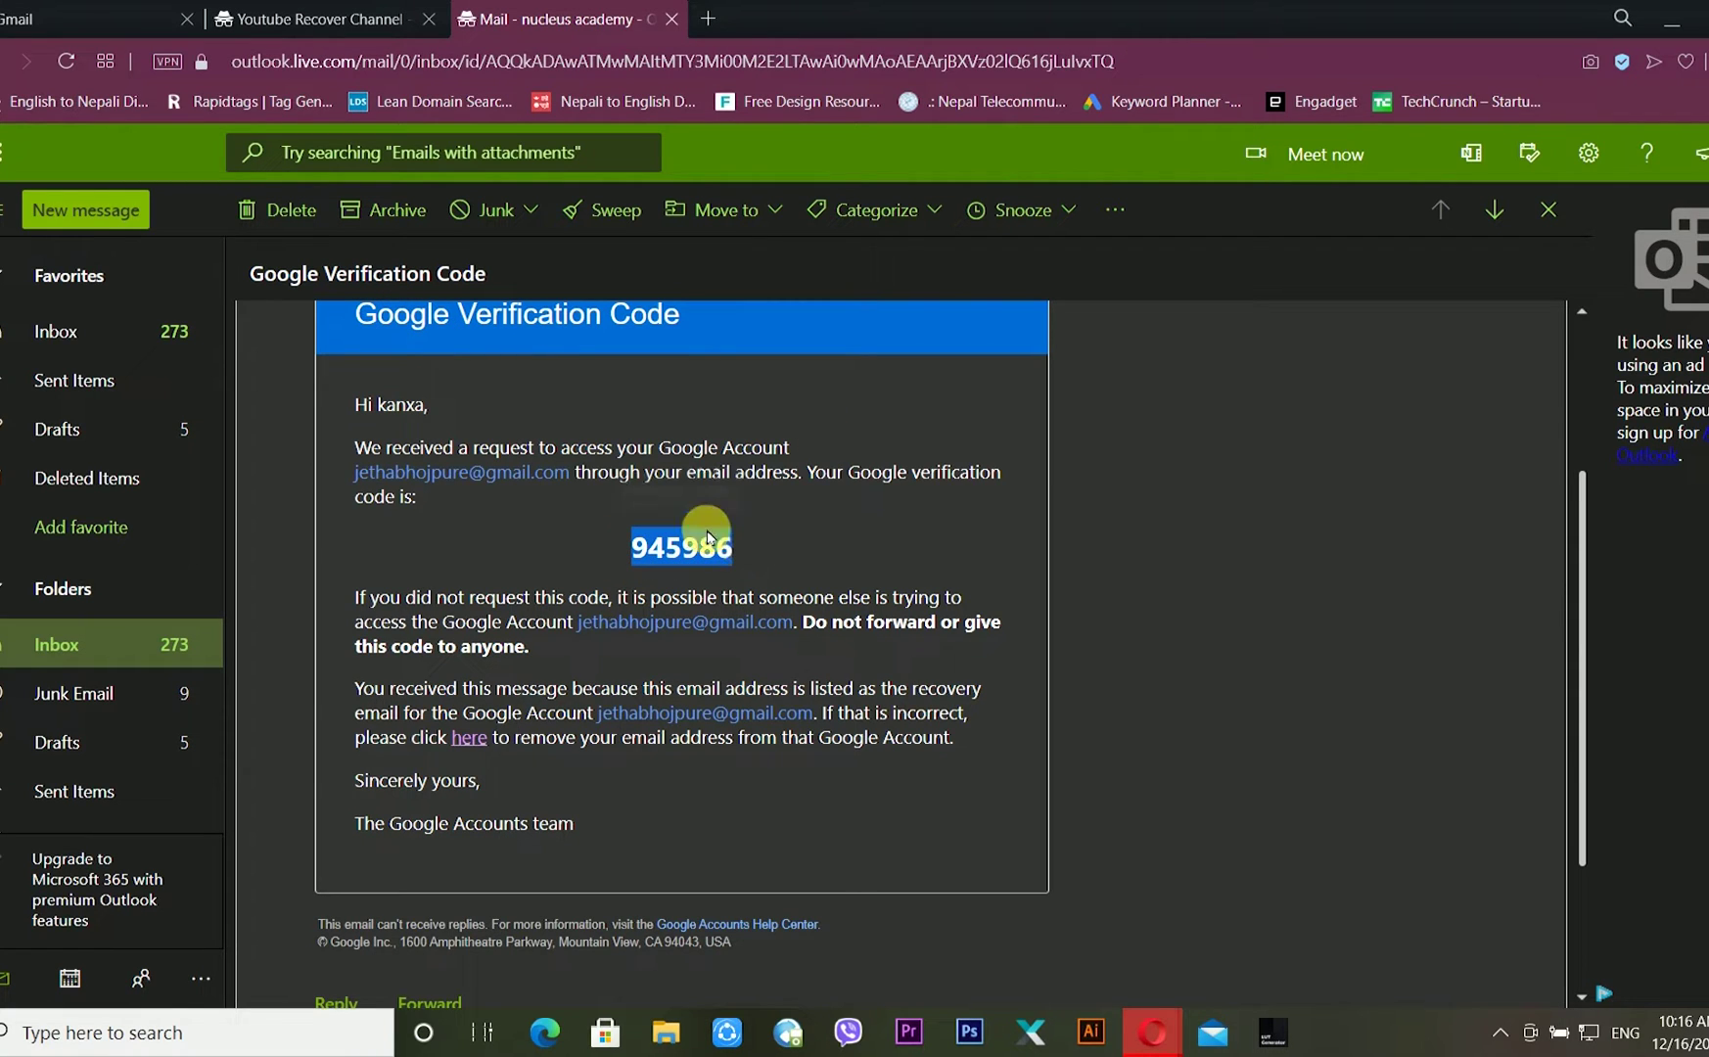
pyautogui.click(307, 19)
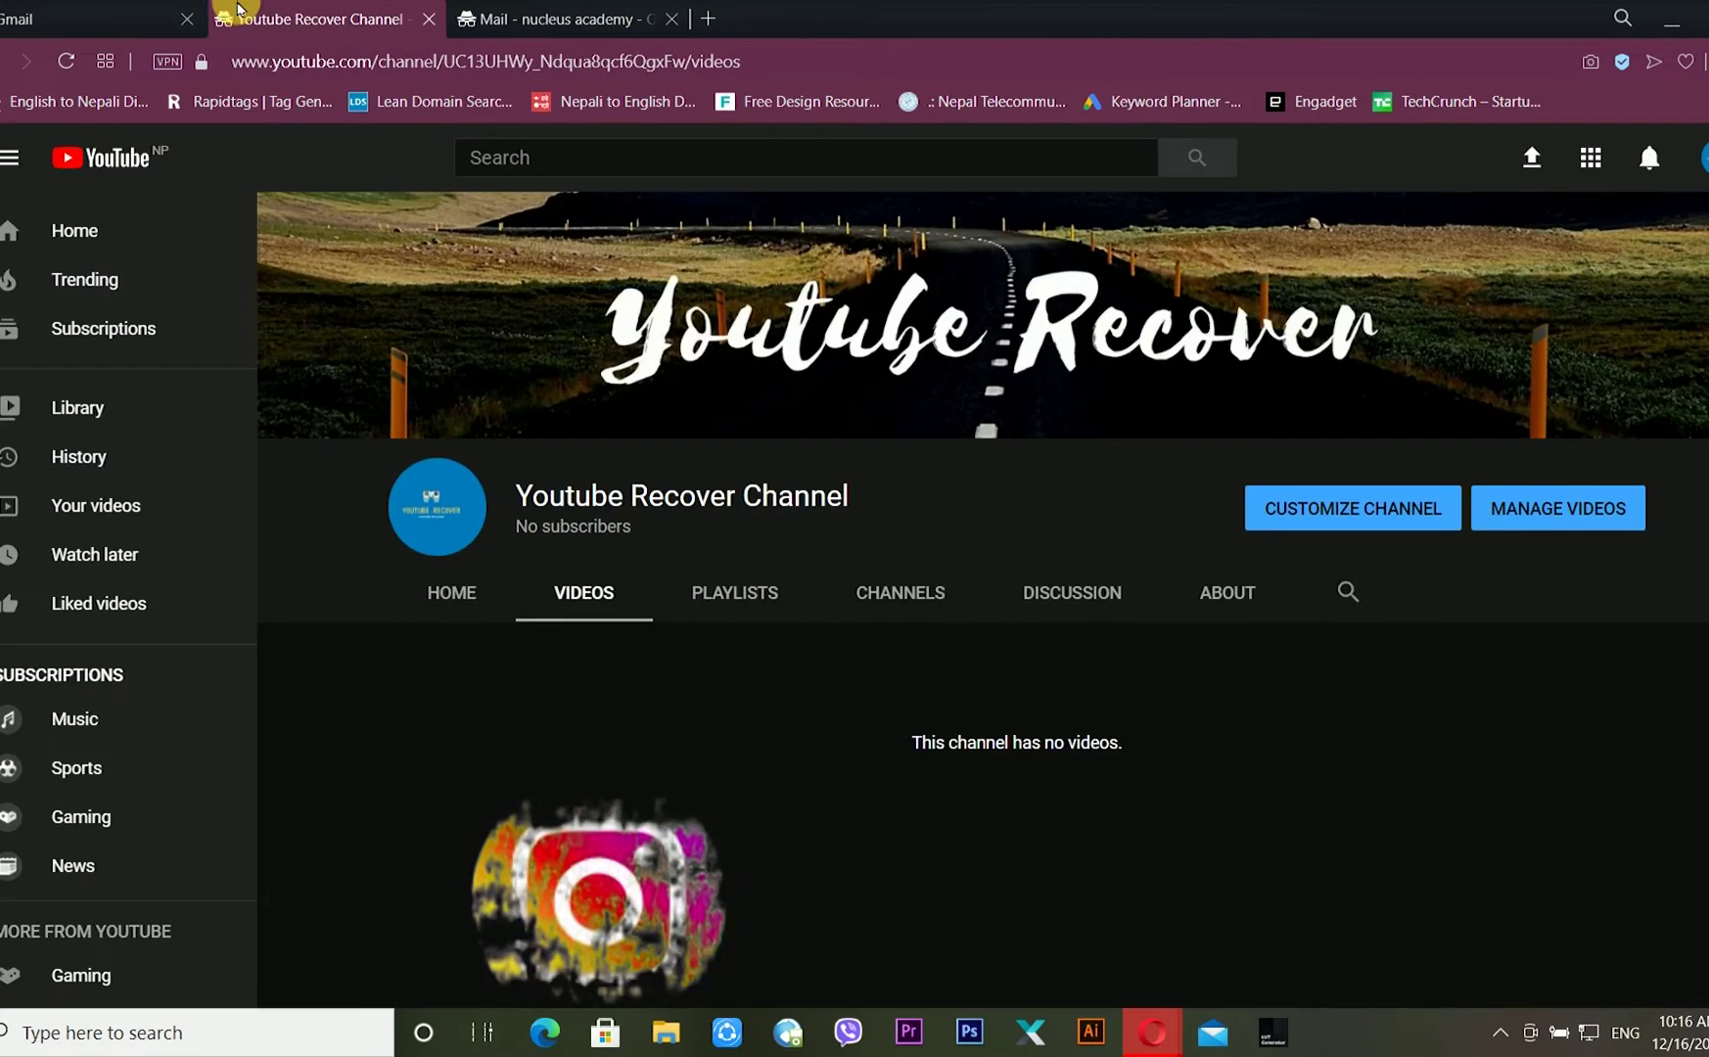
pyautogui.click(93, 19)
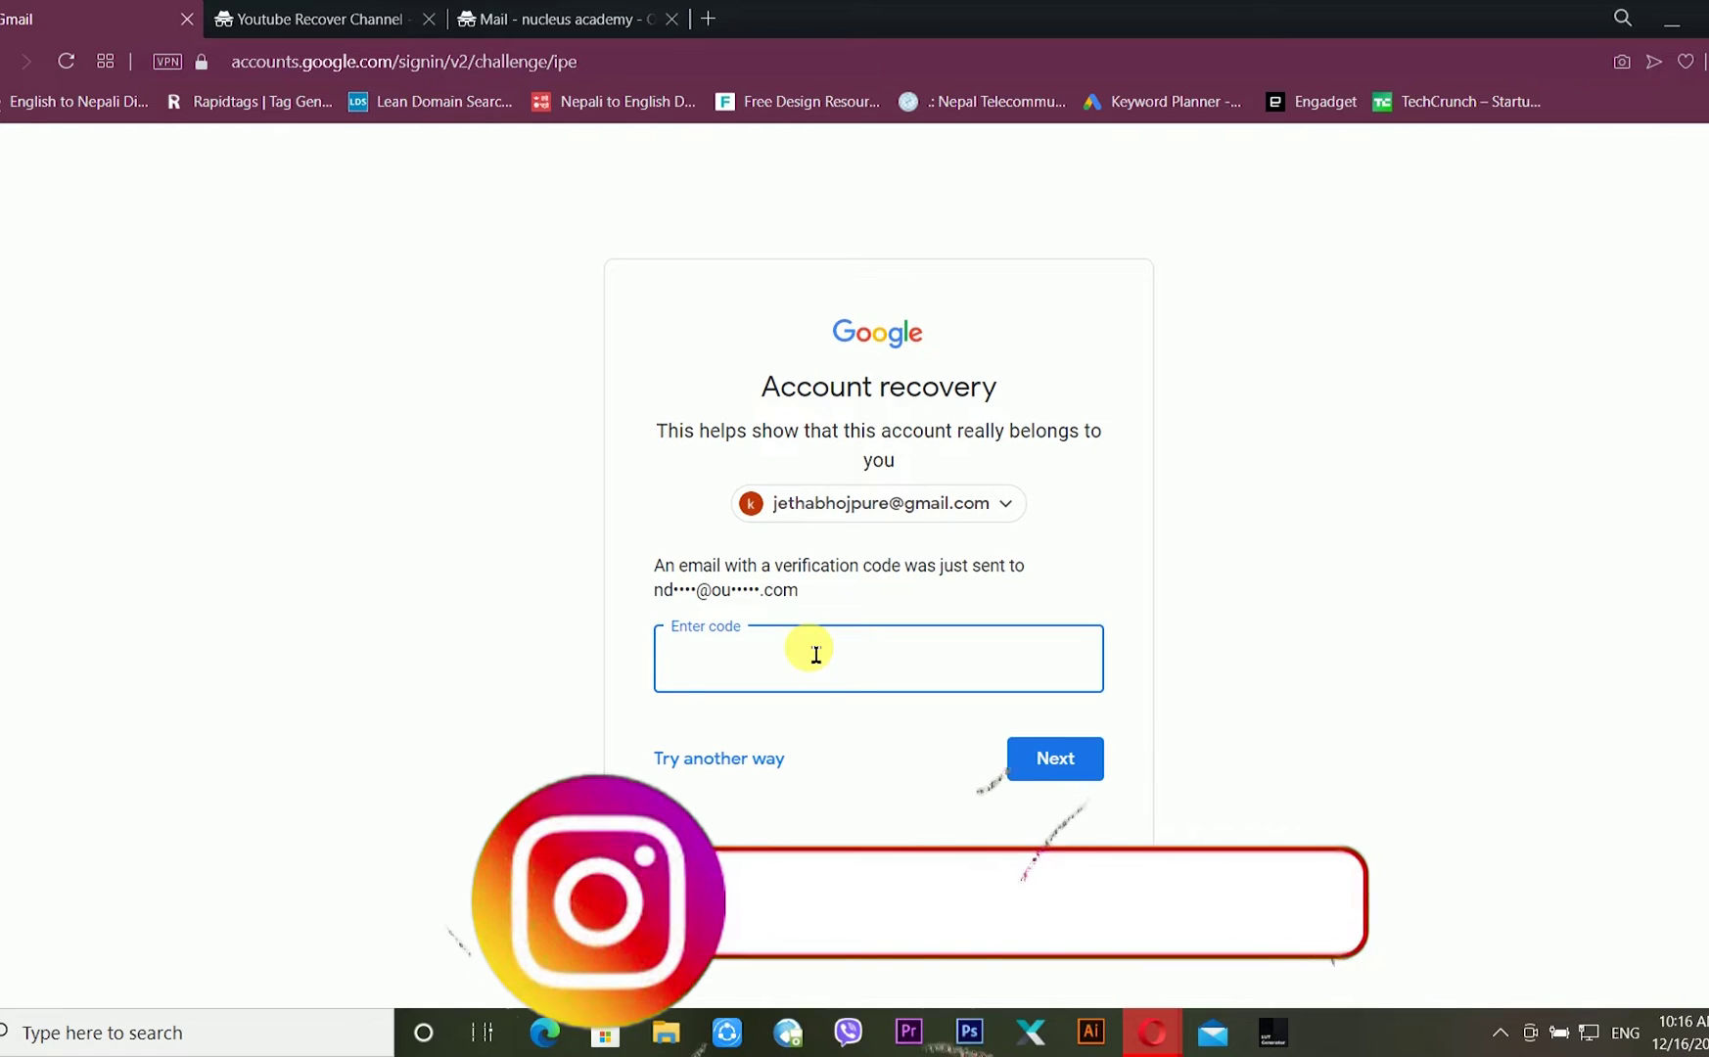
# Paste the emailed code, then enter, confirm and save a new account password.
pyautogui.hotkey('ctrl', 'v')
pyautogui.click(1066, 754)
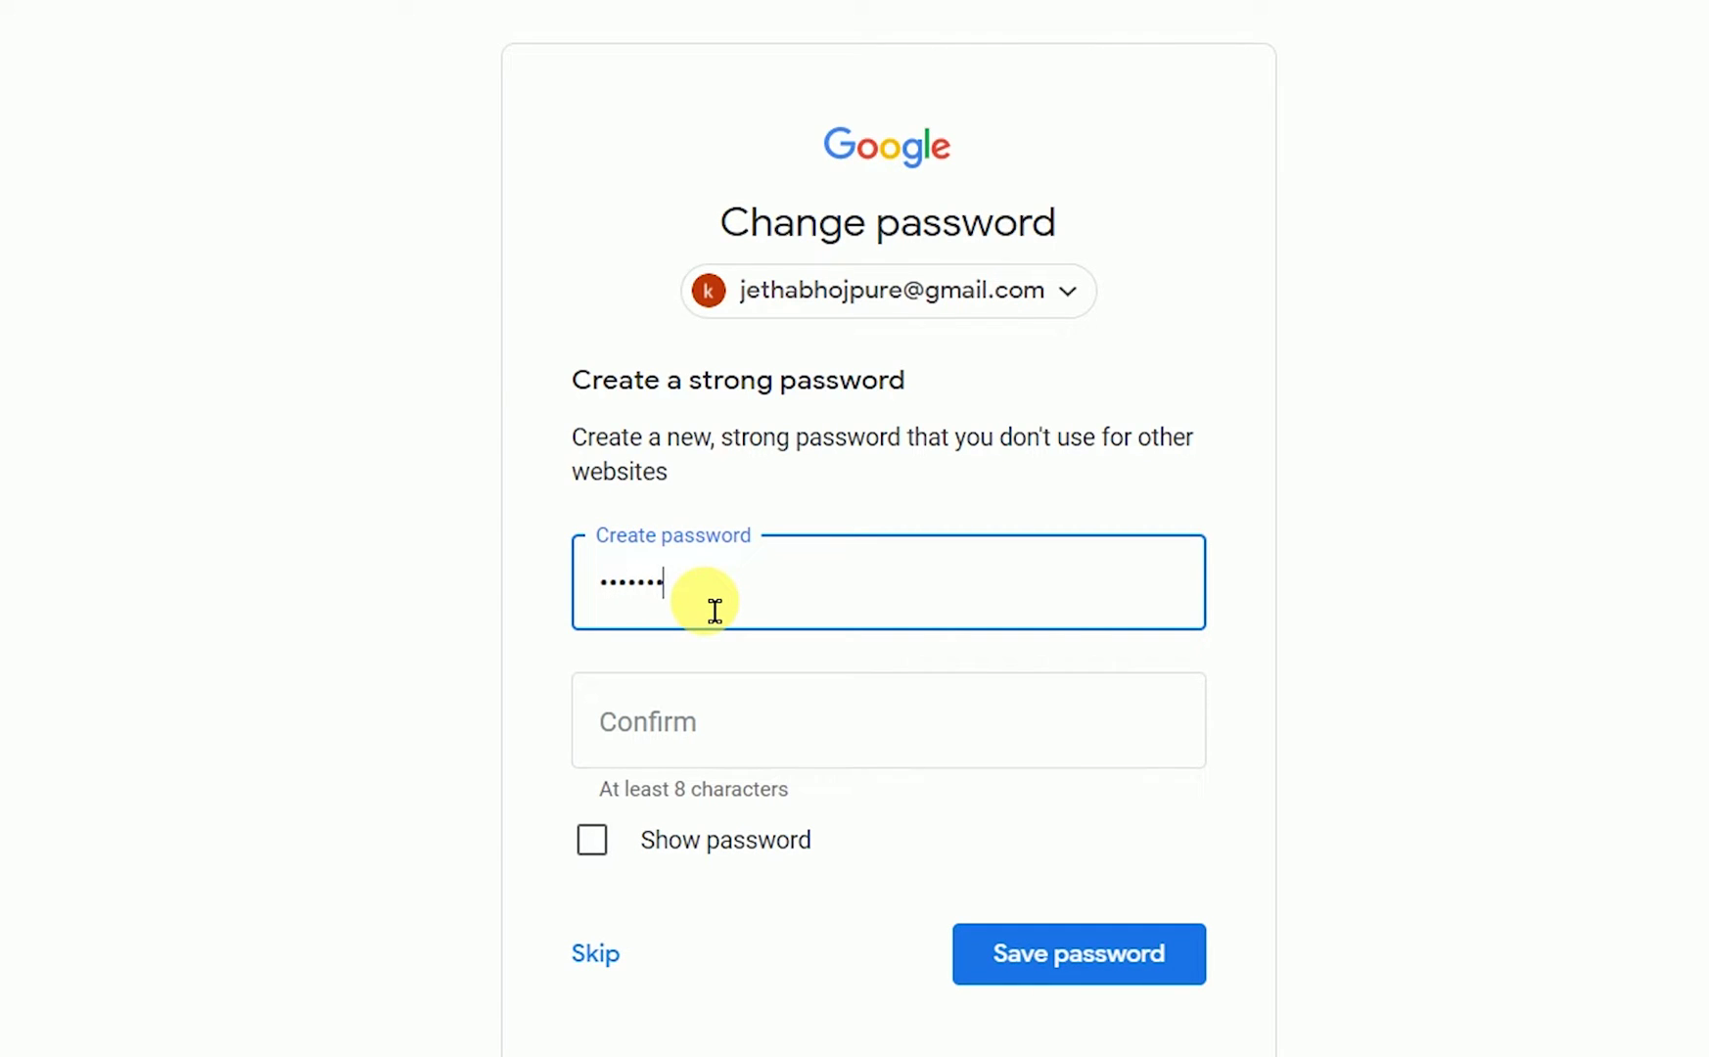
pyautogui.press('Tab')
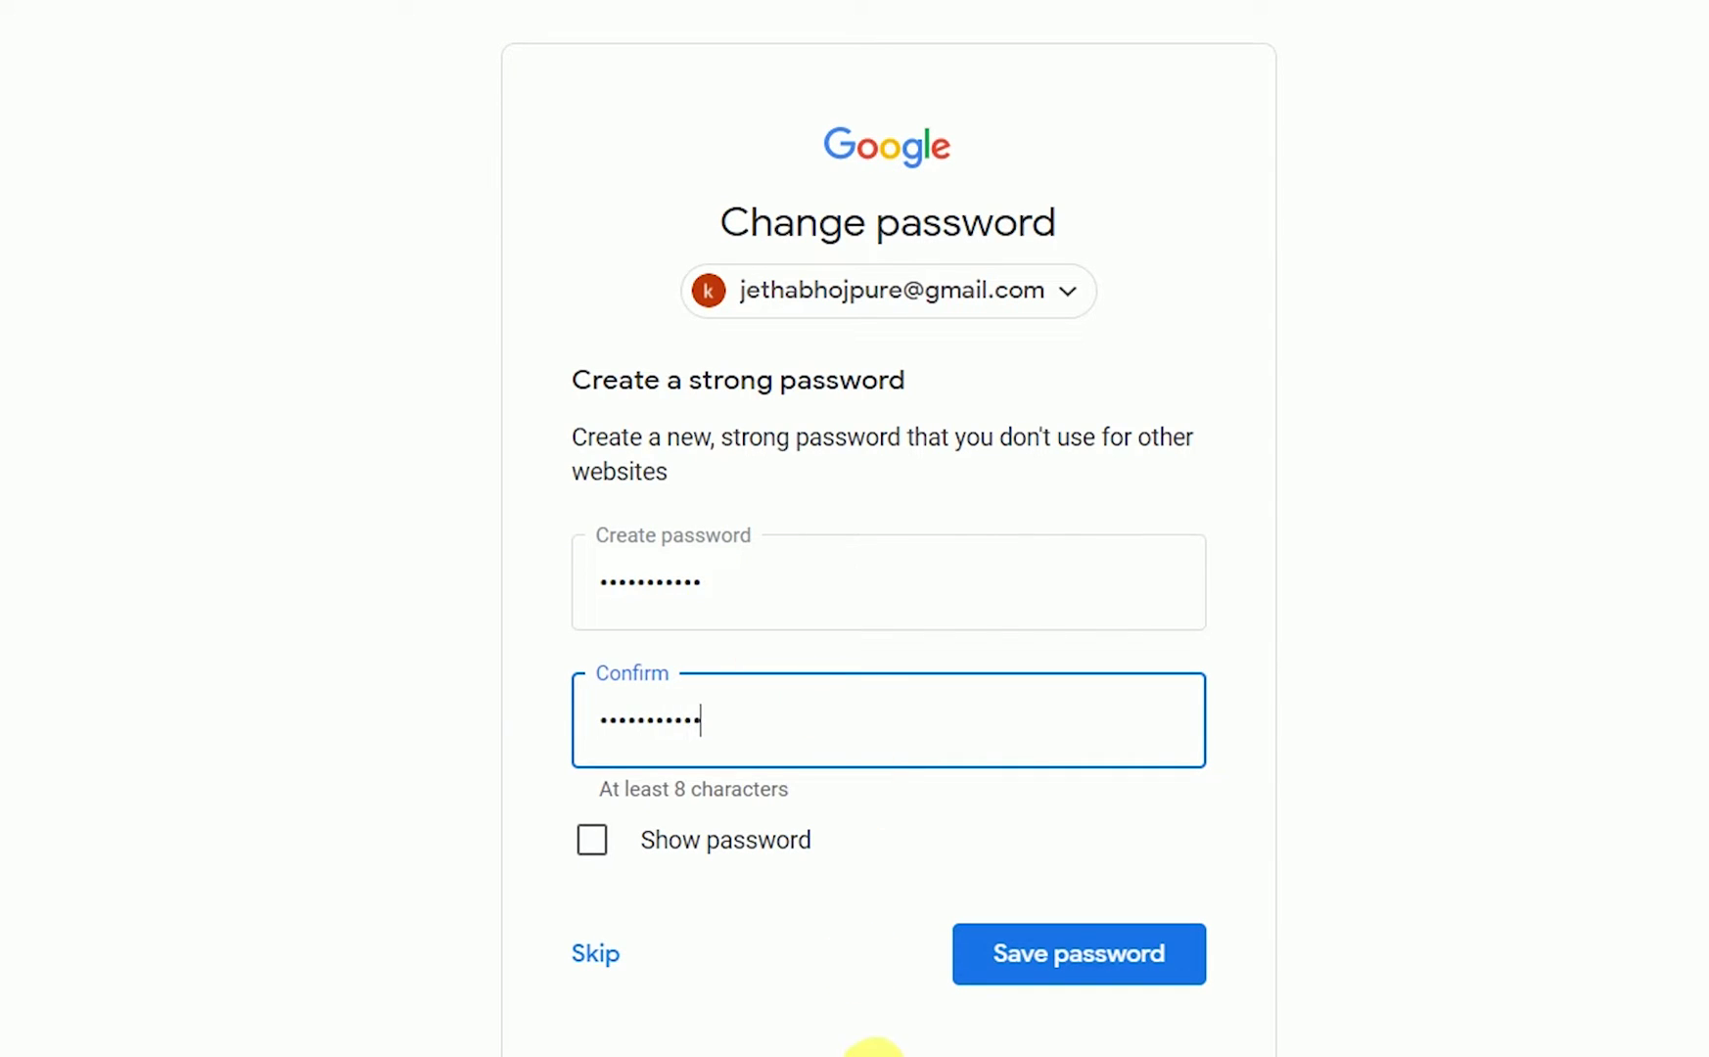
pyautogui.click(1046, 967)
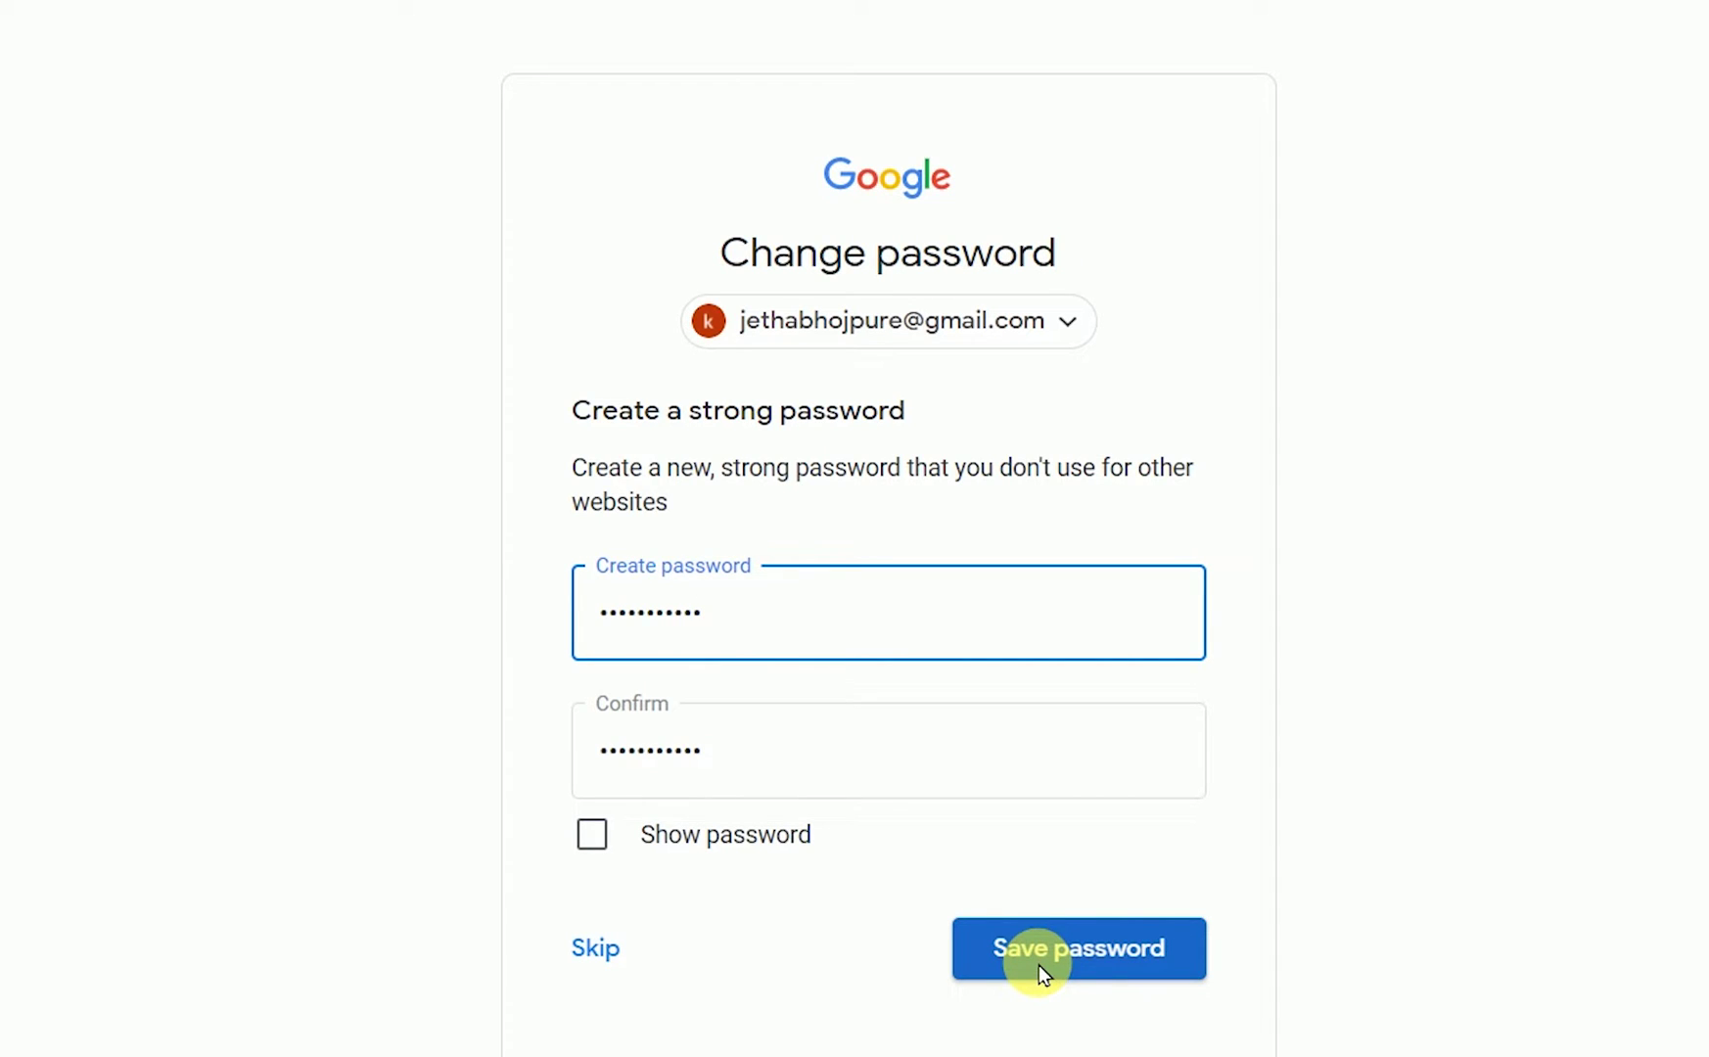
pyautogui.click(1038, 965)
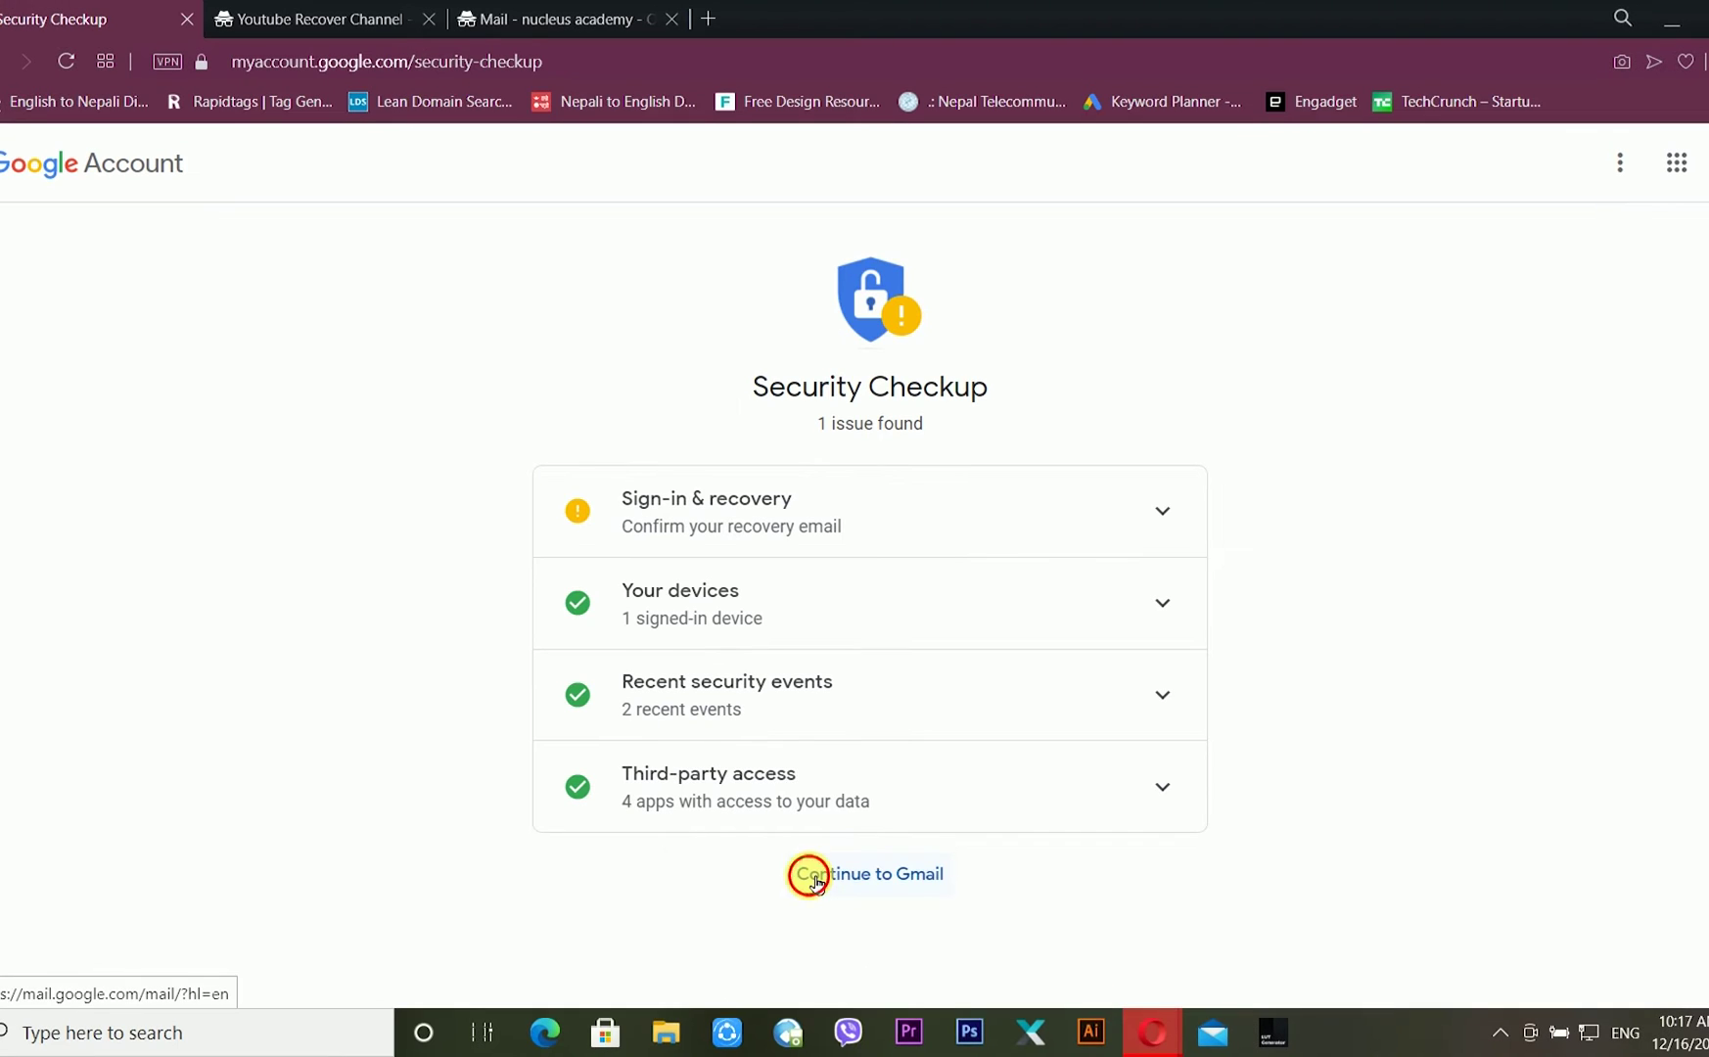
# Continue to the Gmail inbox, load studio.youtube.com in a new tab, then return to the channel tab.
pyautogui.click(818, 881)
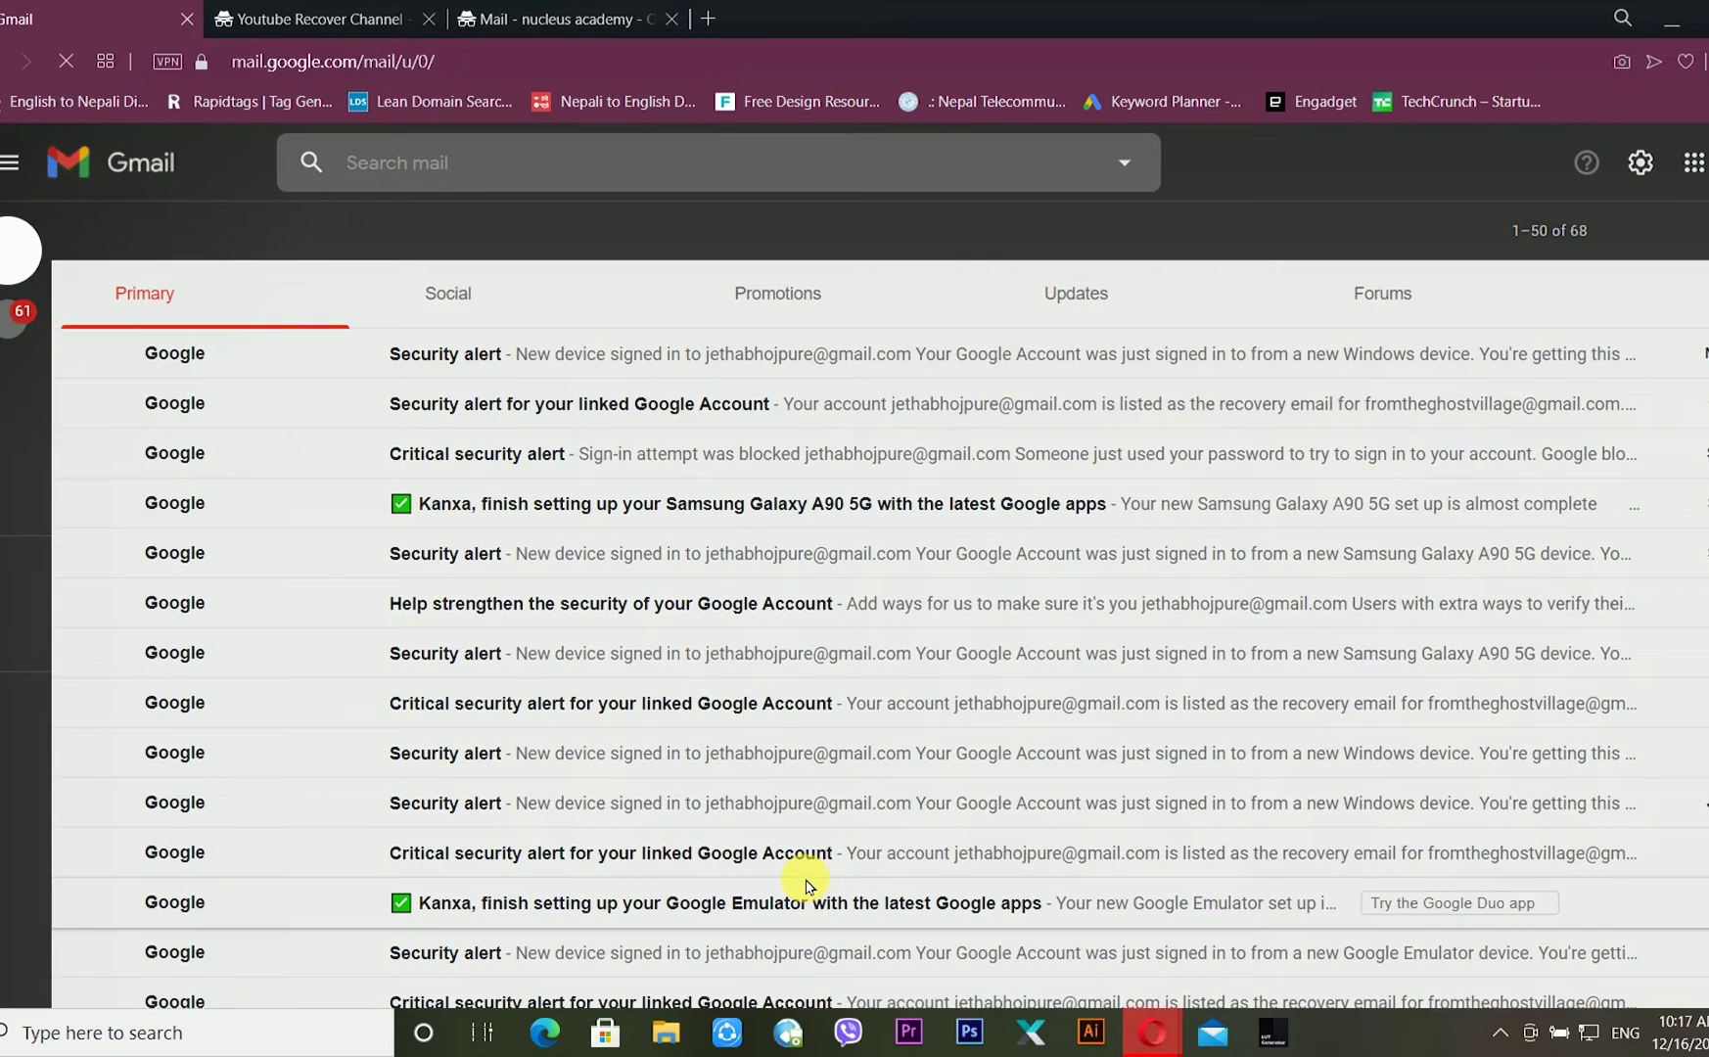
pyautogui.click(326, 14)
pyautogui.click(708, 19)
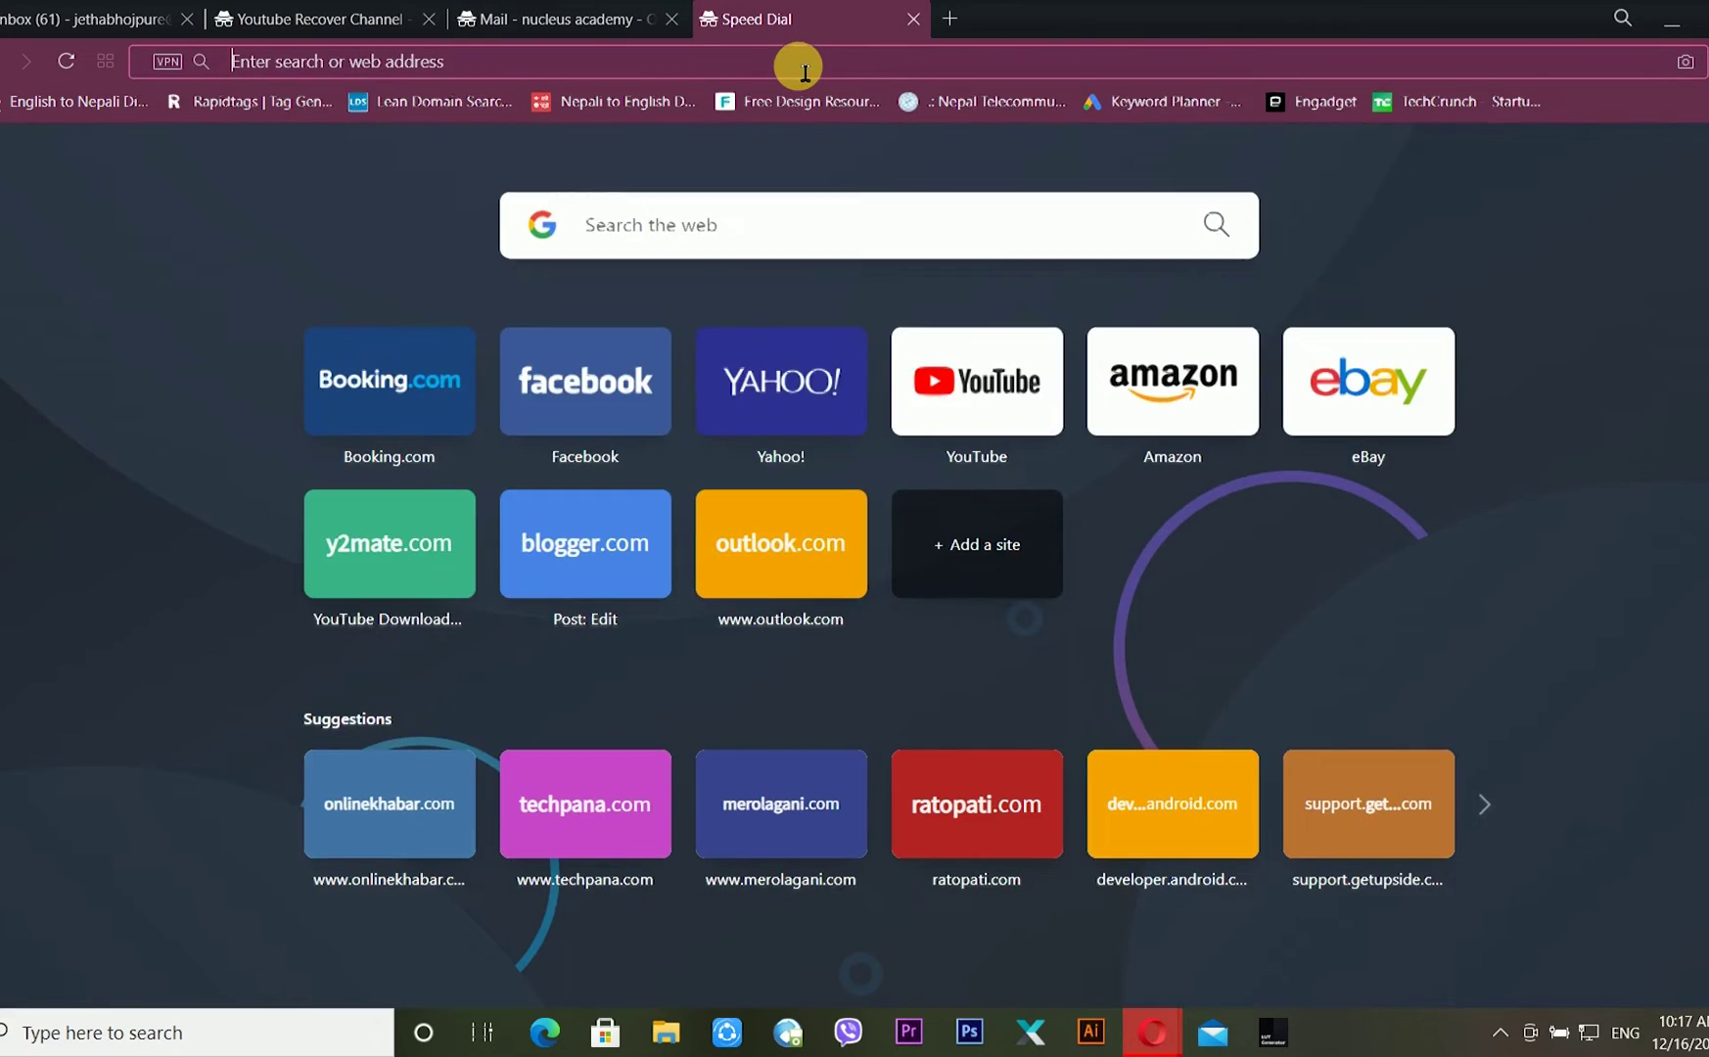
pyautogui.write('st')
pyautogui.click(785, 94)
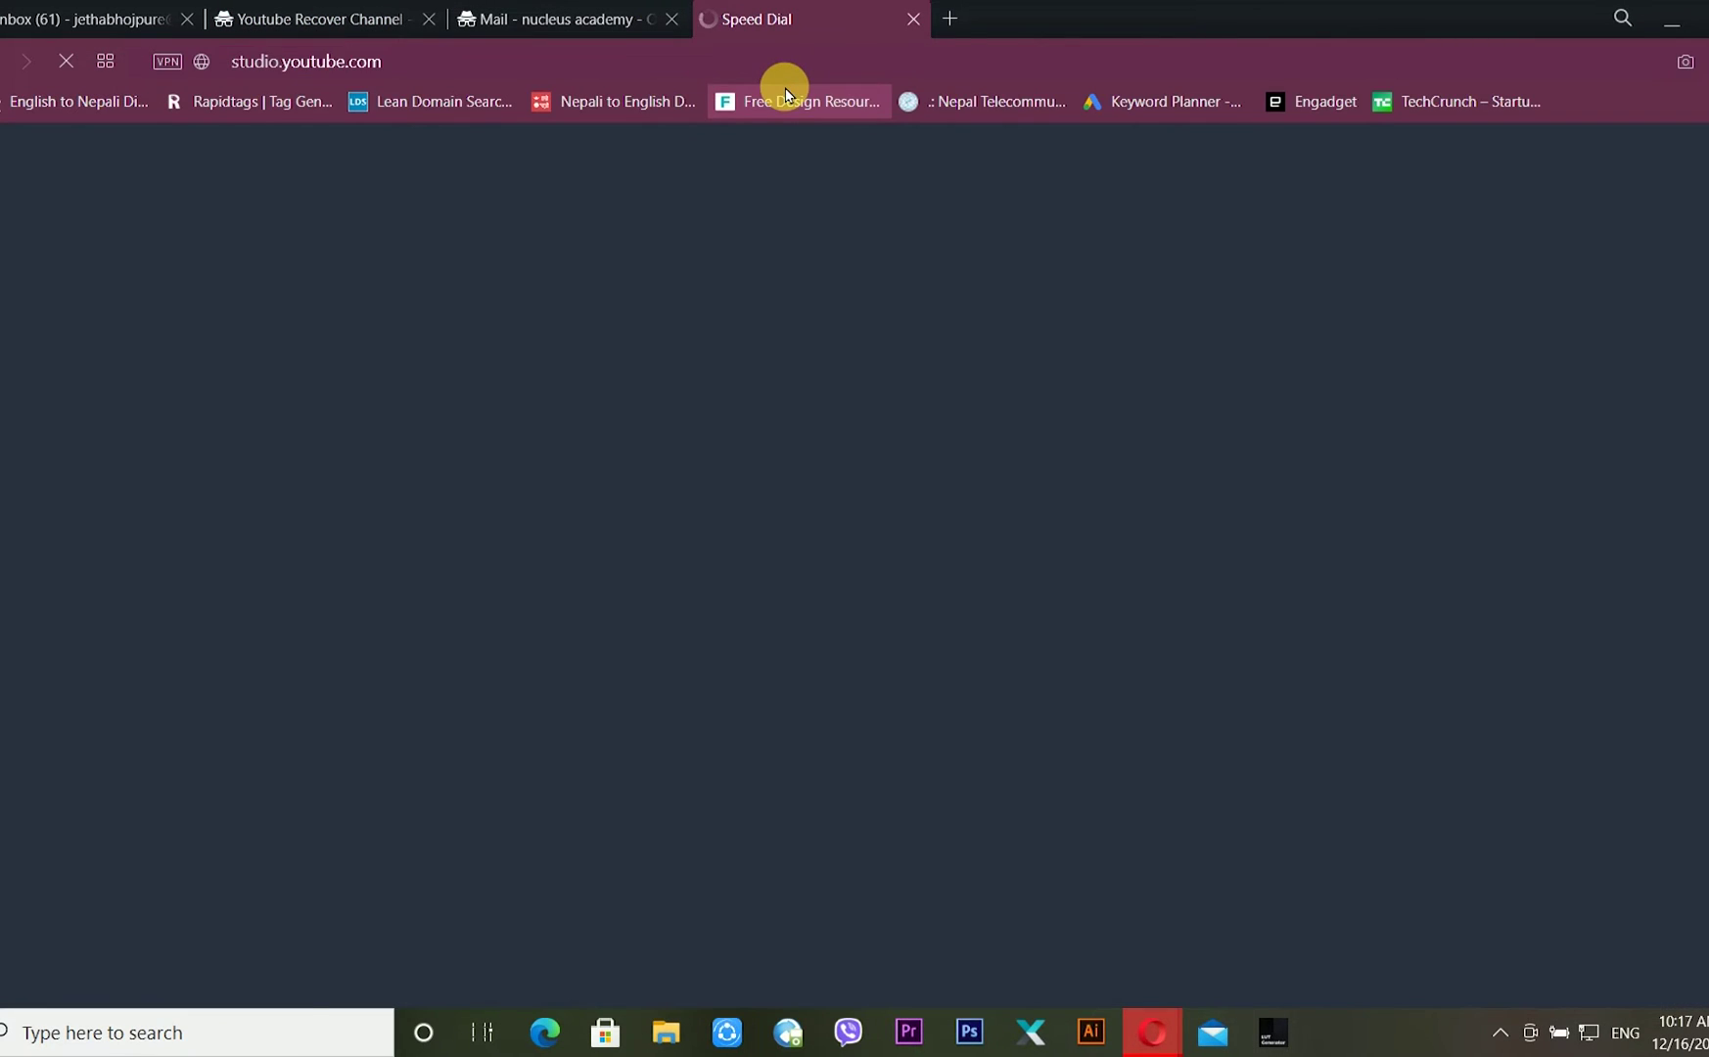
pyautogui.click(348, 13)
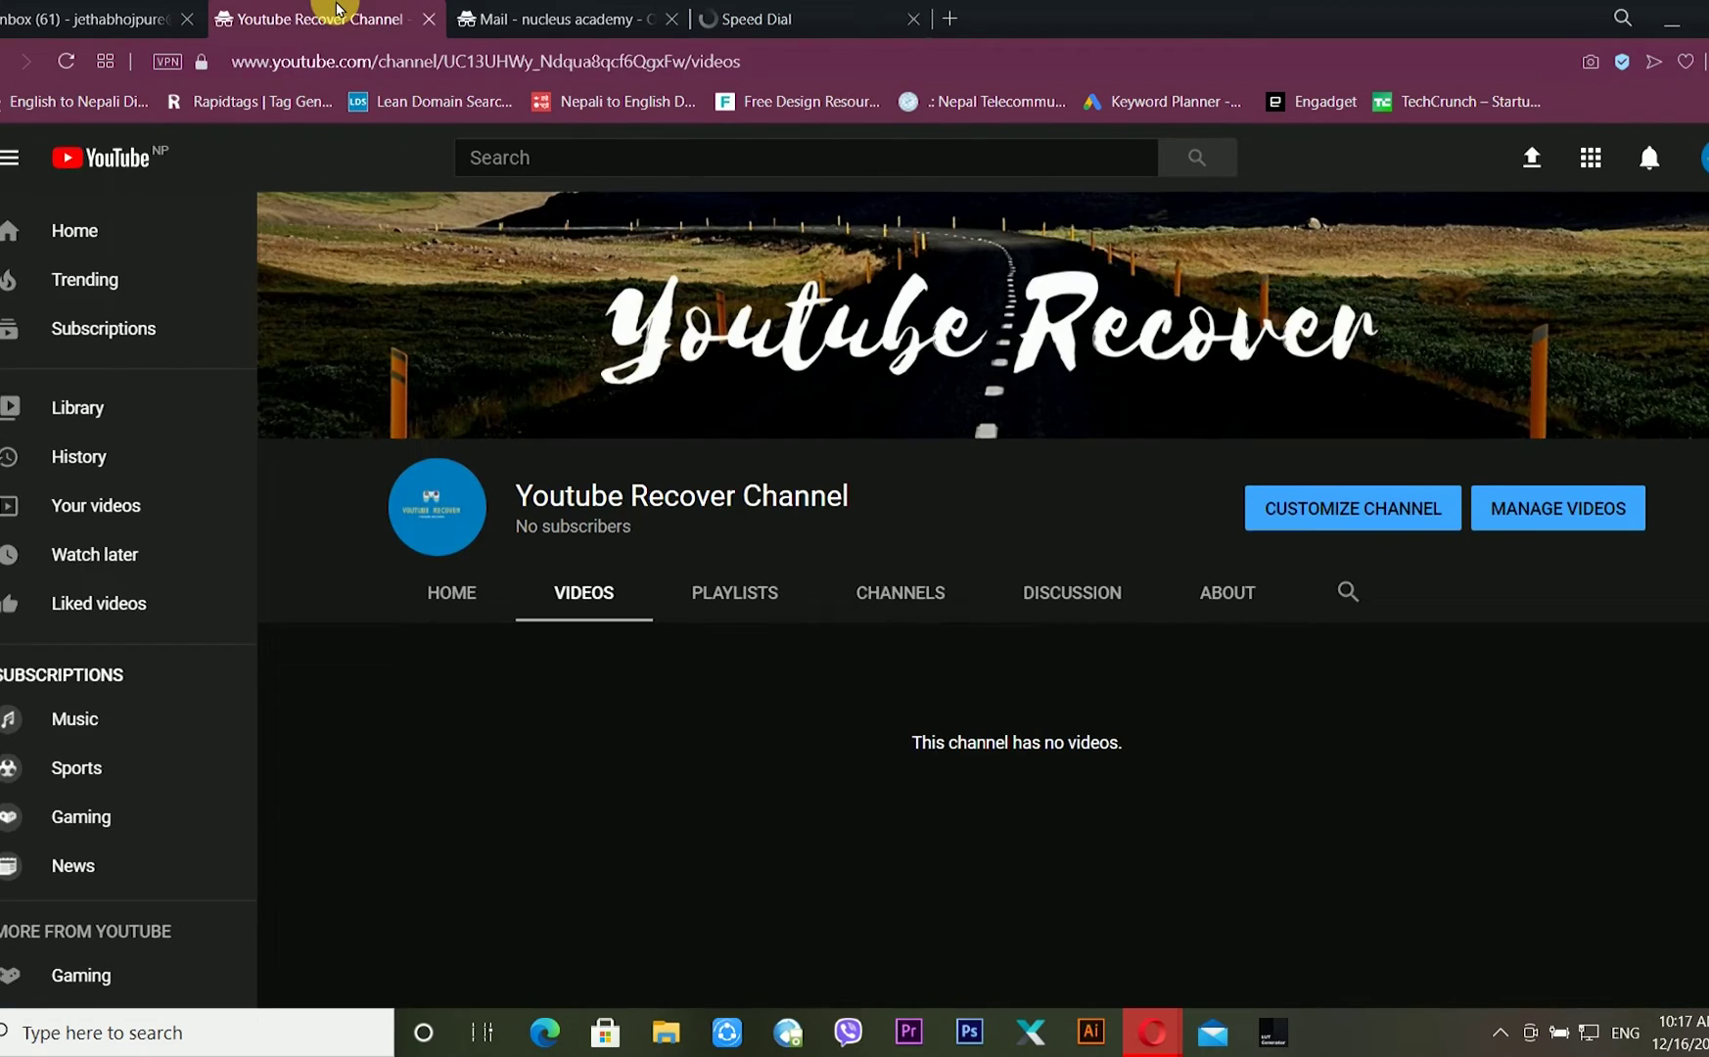
# Confirm using YouTube as Youtube Recover Channel and switch Studio to that account.
pyautogui.click(815, 9)
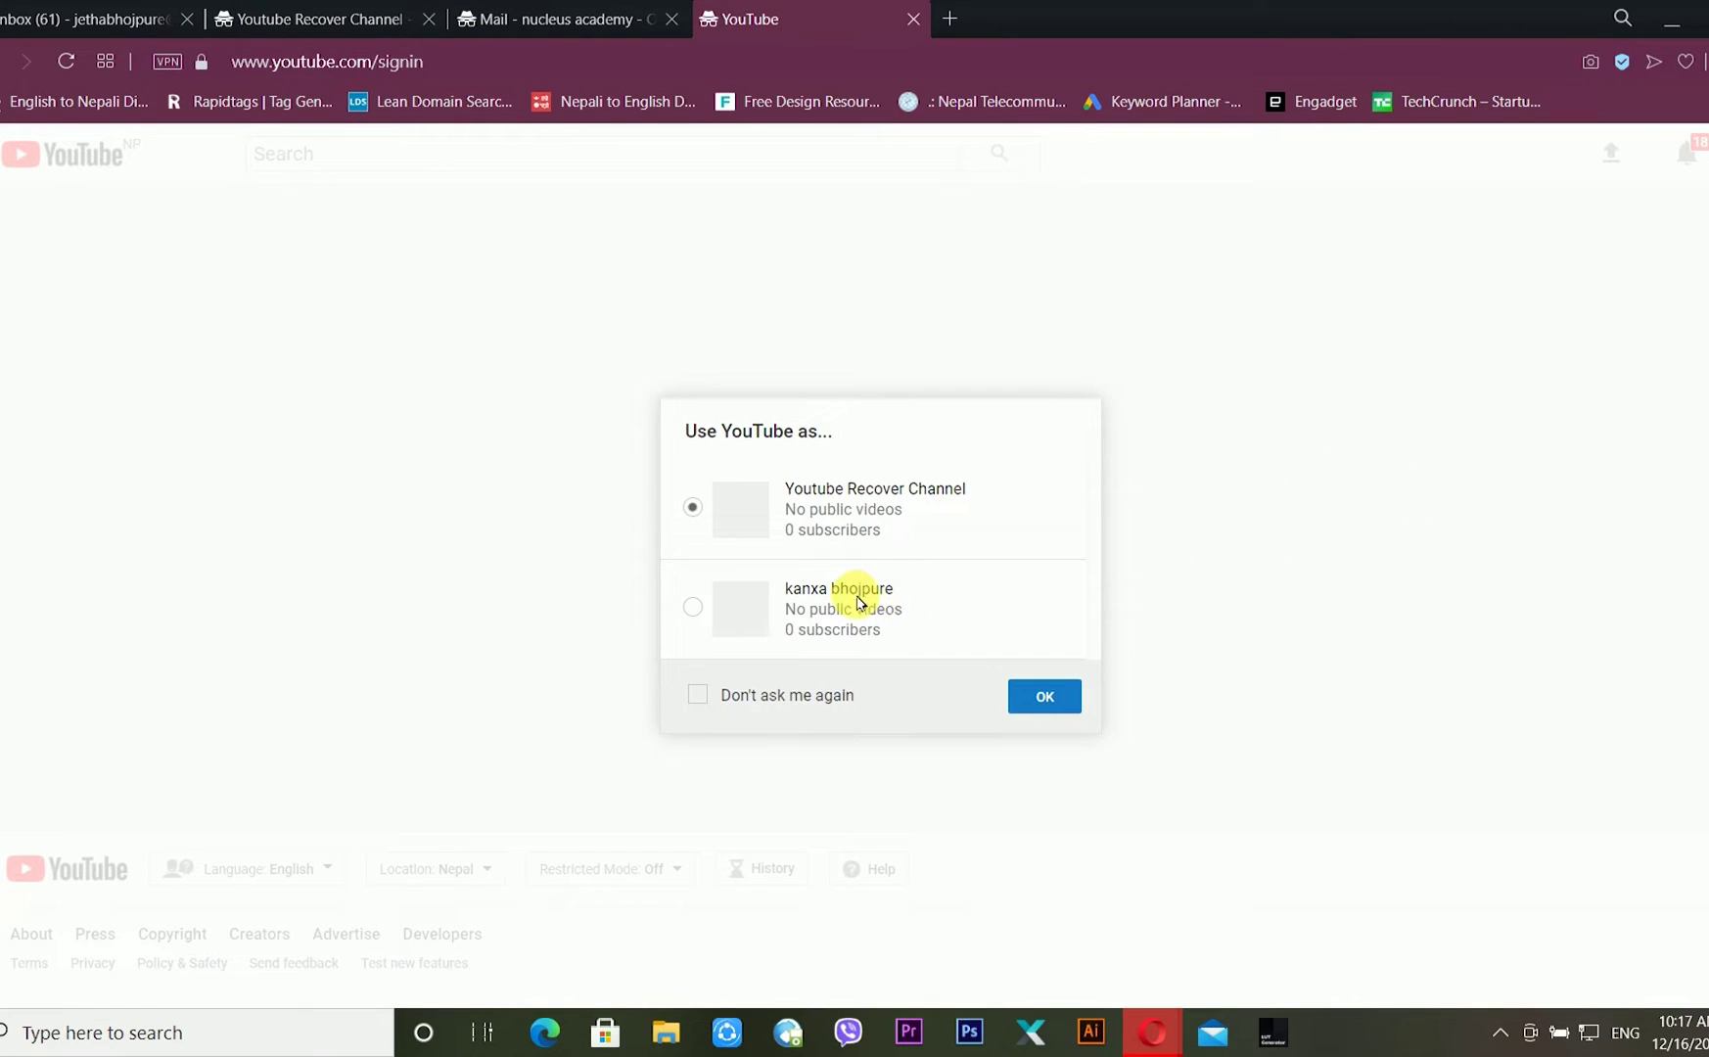
pyautogui.click(1042, 696)
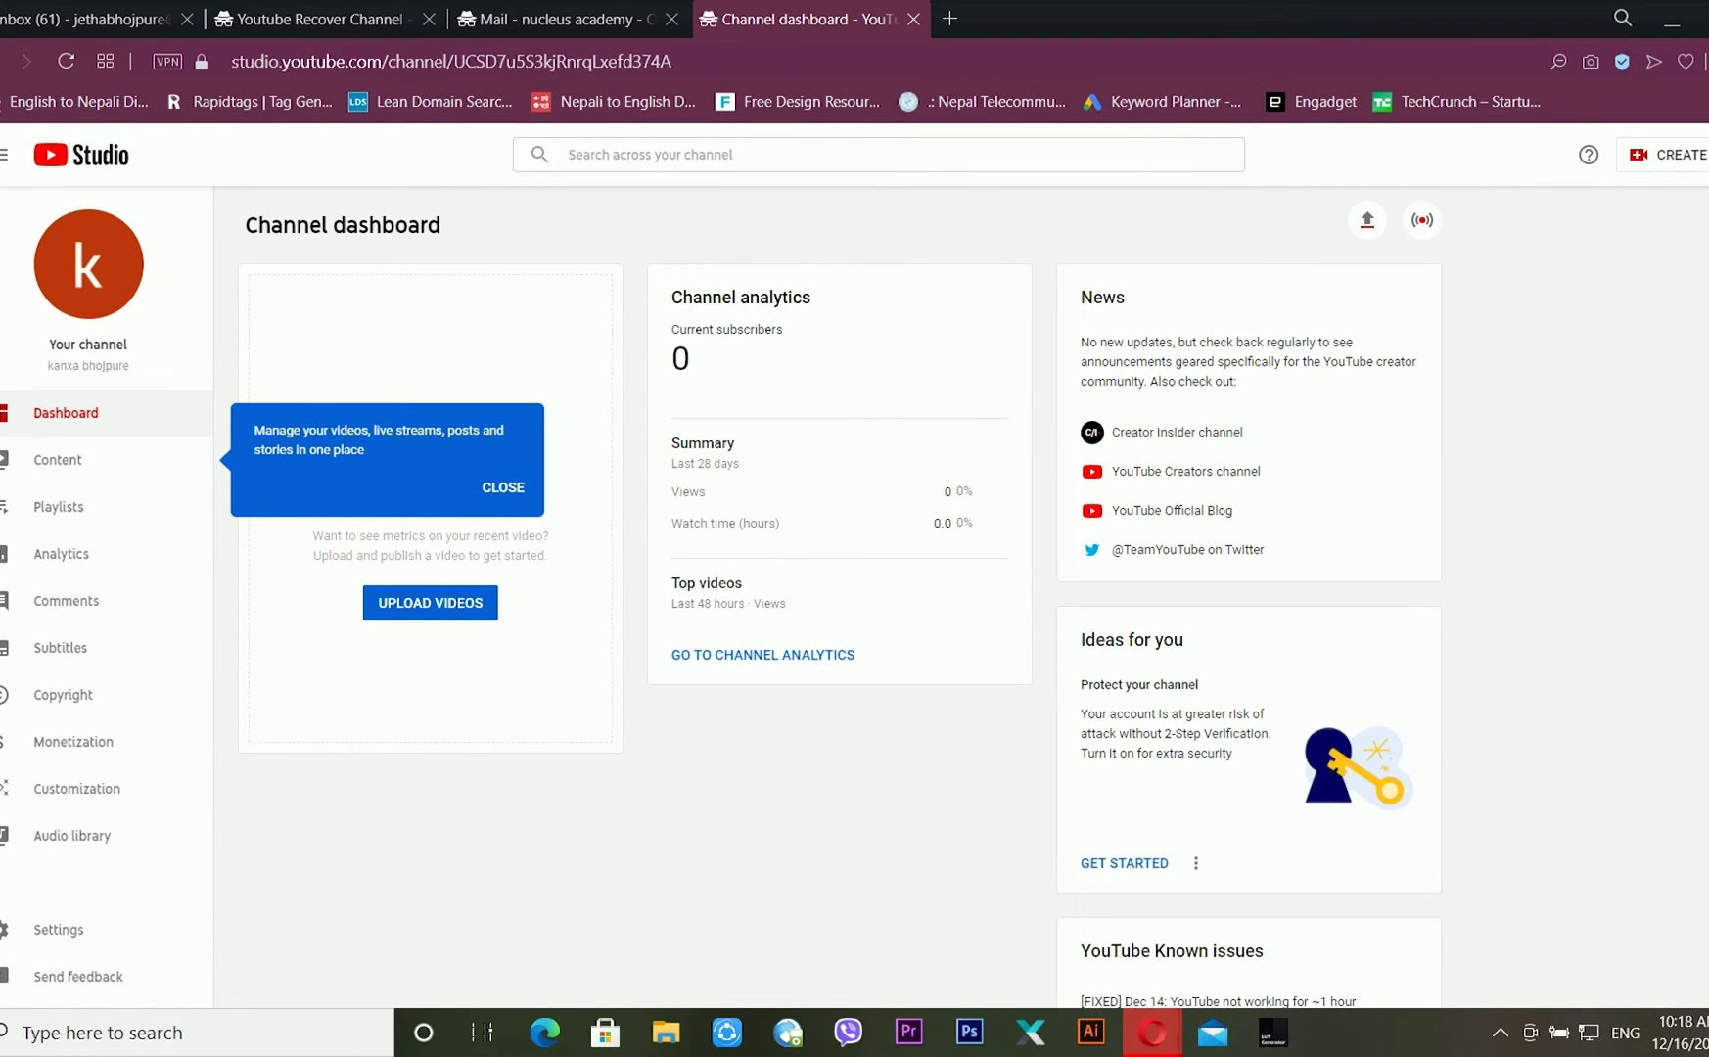
pyautogui.click(1704, 155)
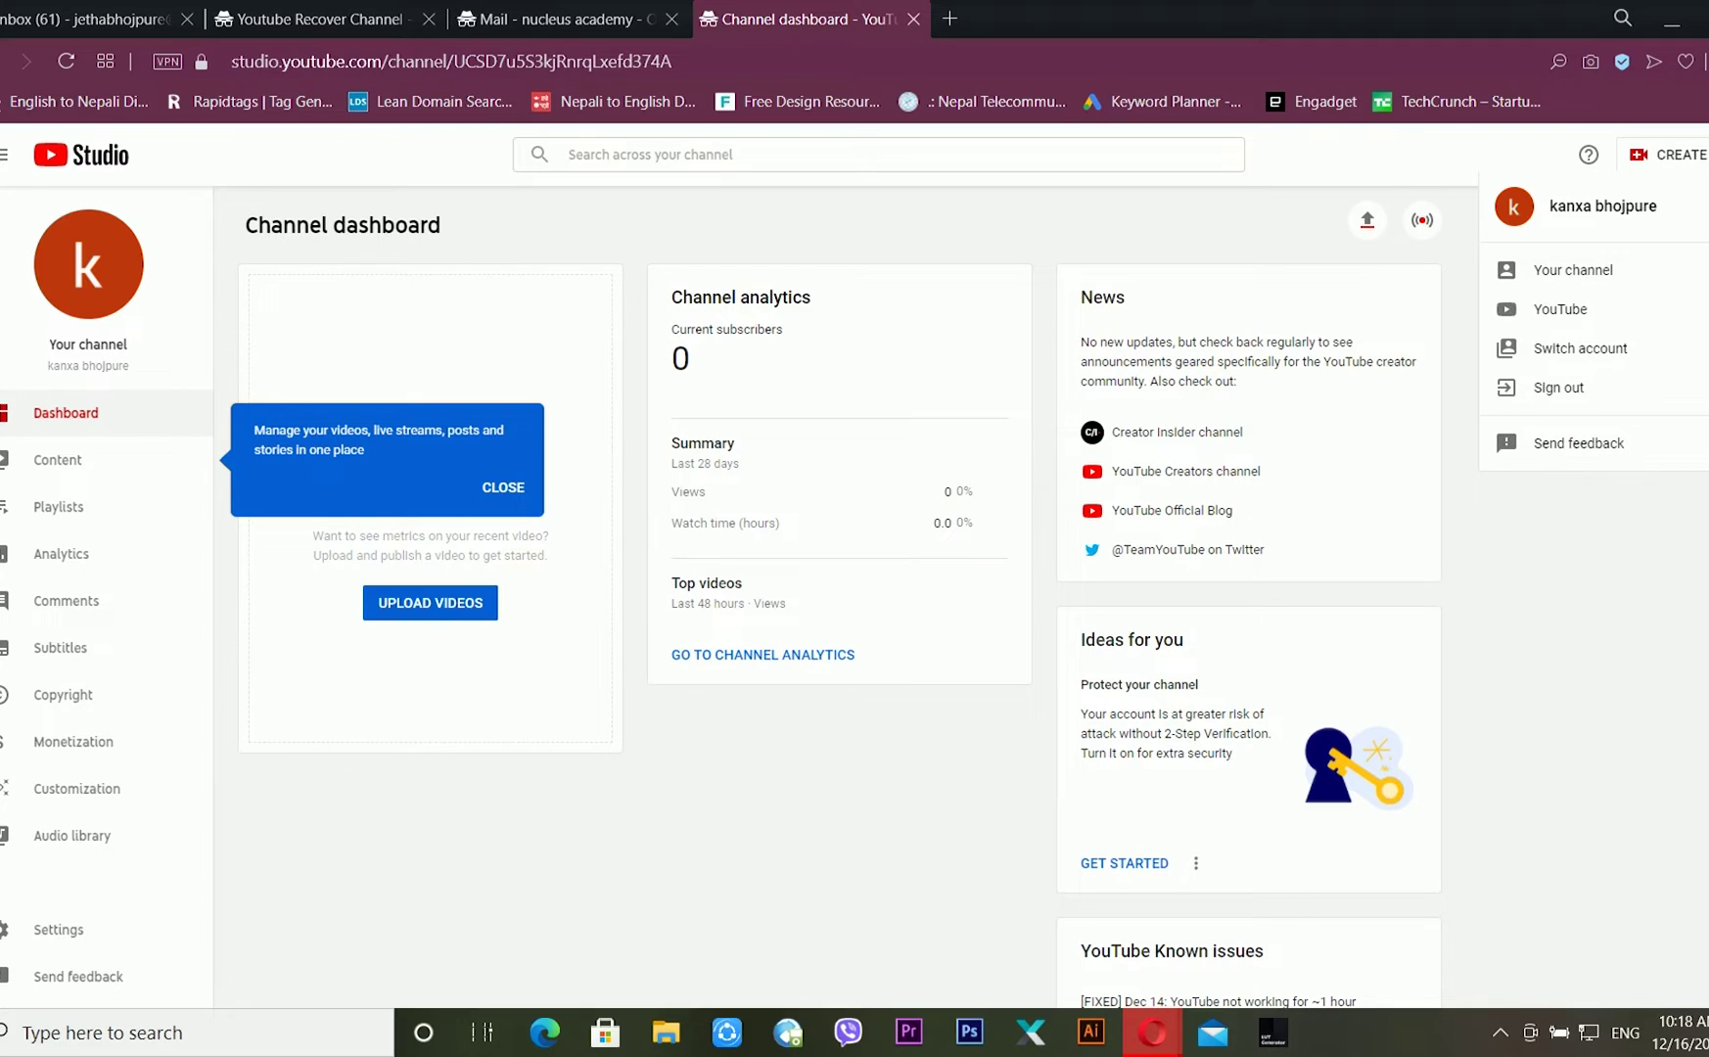
pyautogui.click(1614, 360)
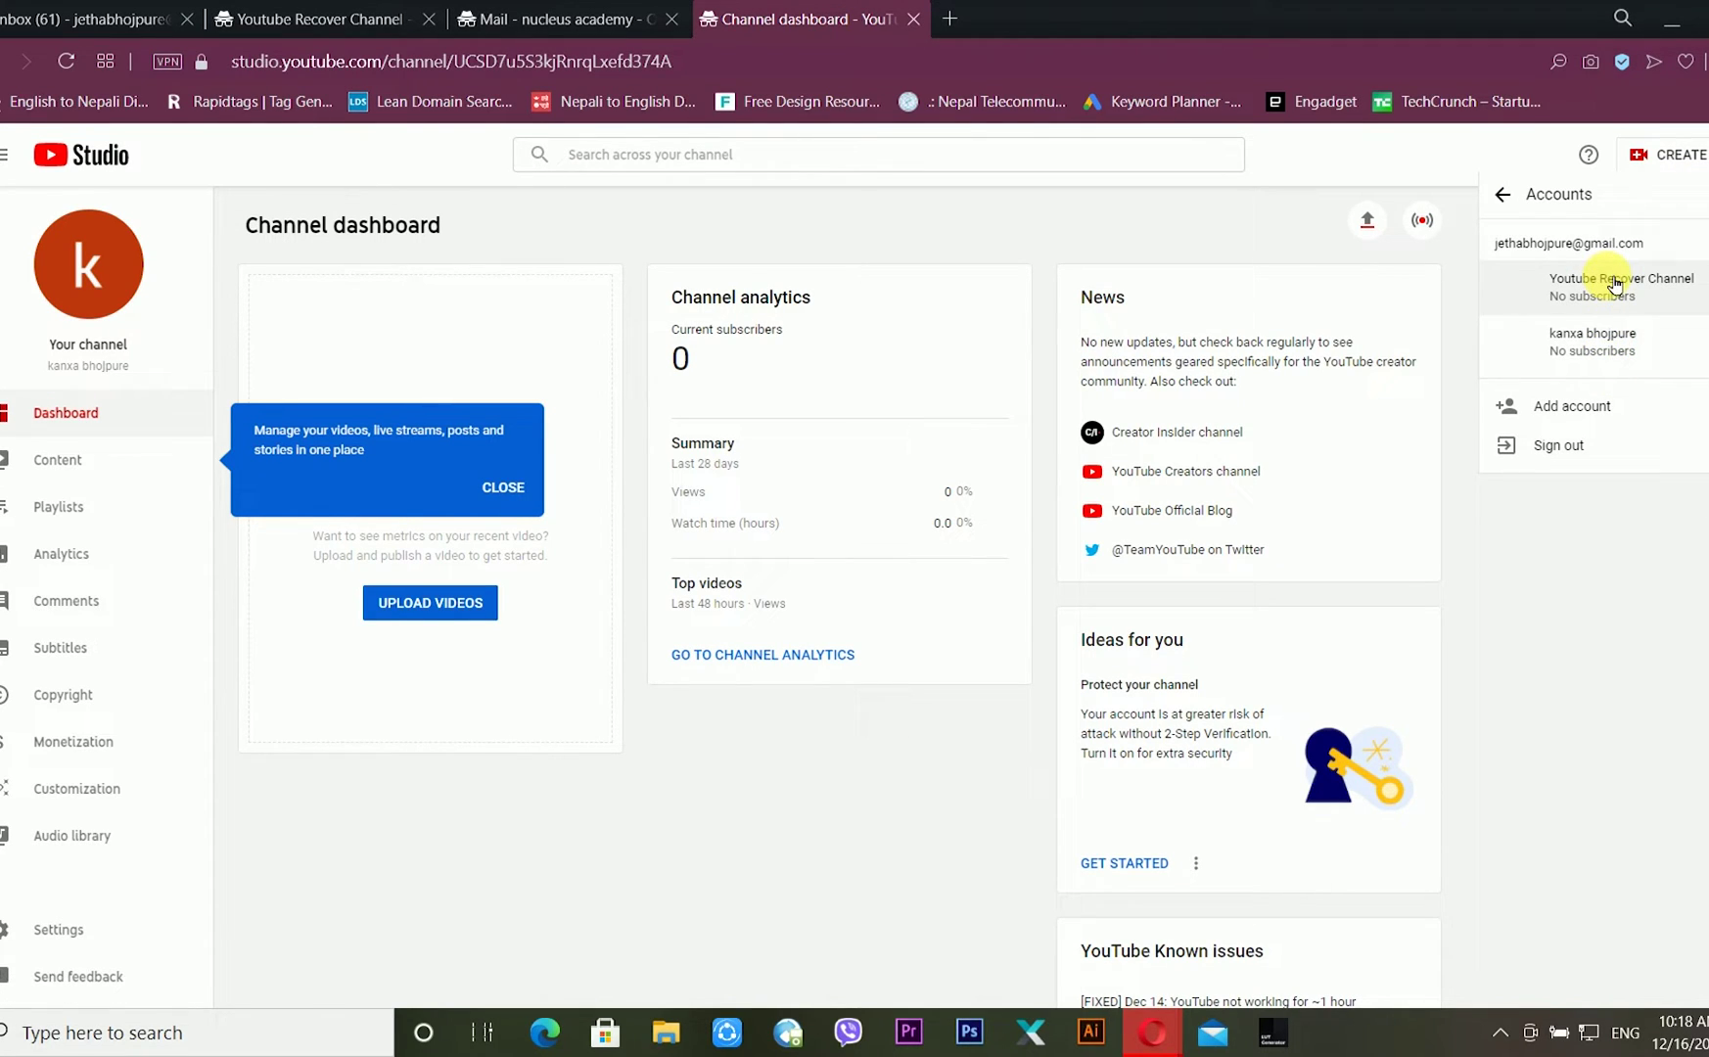
pyautogui.click(1613, 282)
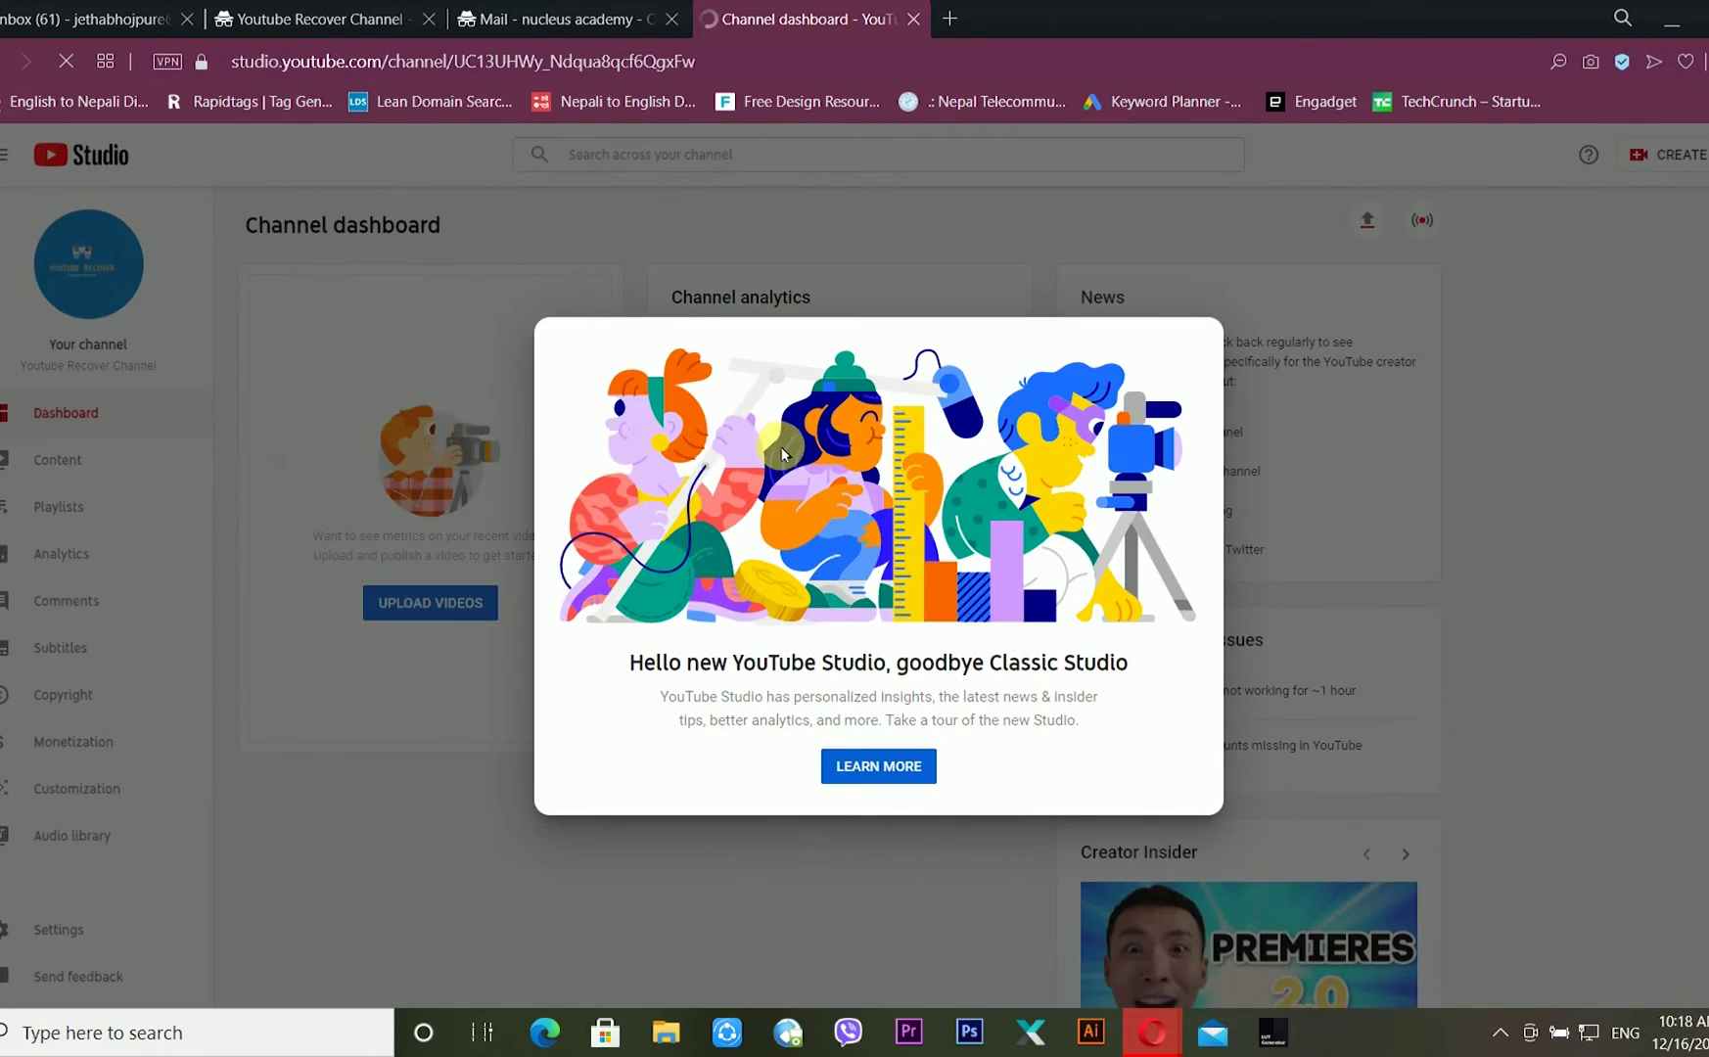
# Dismiss the Studio welcome dialog and videos tip, then close the dashboard tab.
pyautogui.click(1388, 554)
pyautogui.click(503, 489)
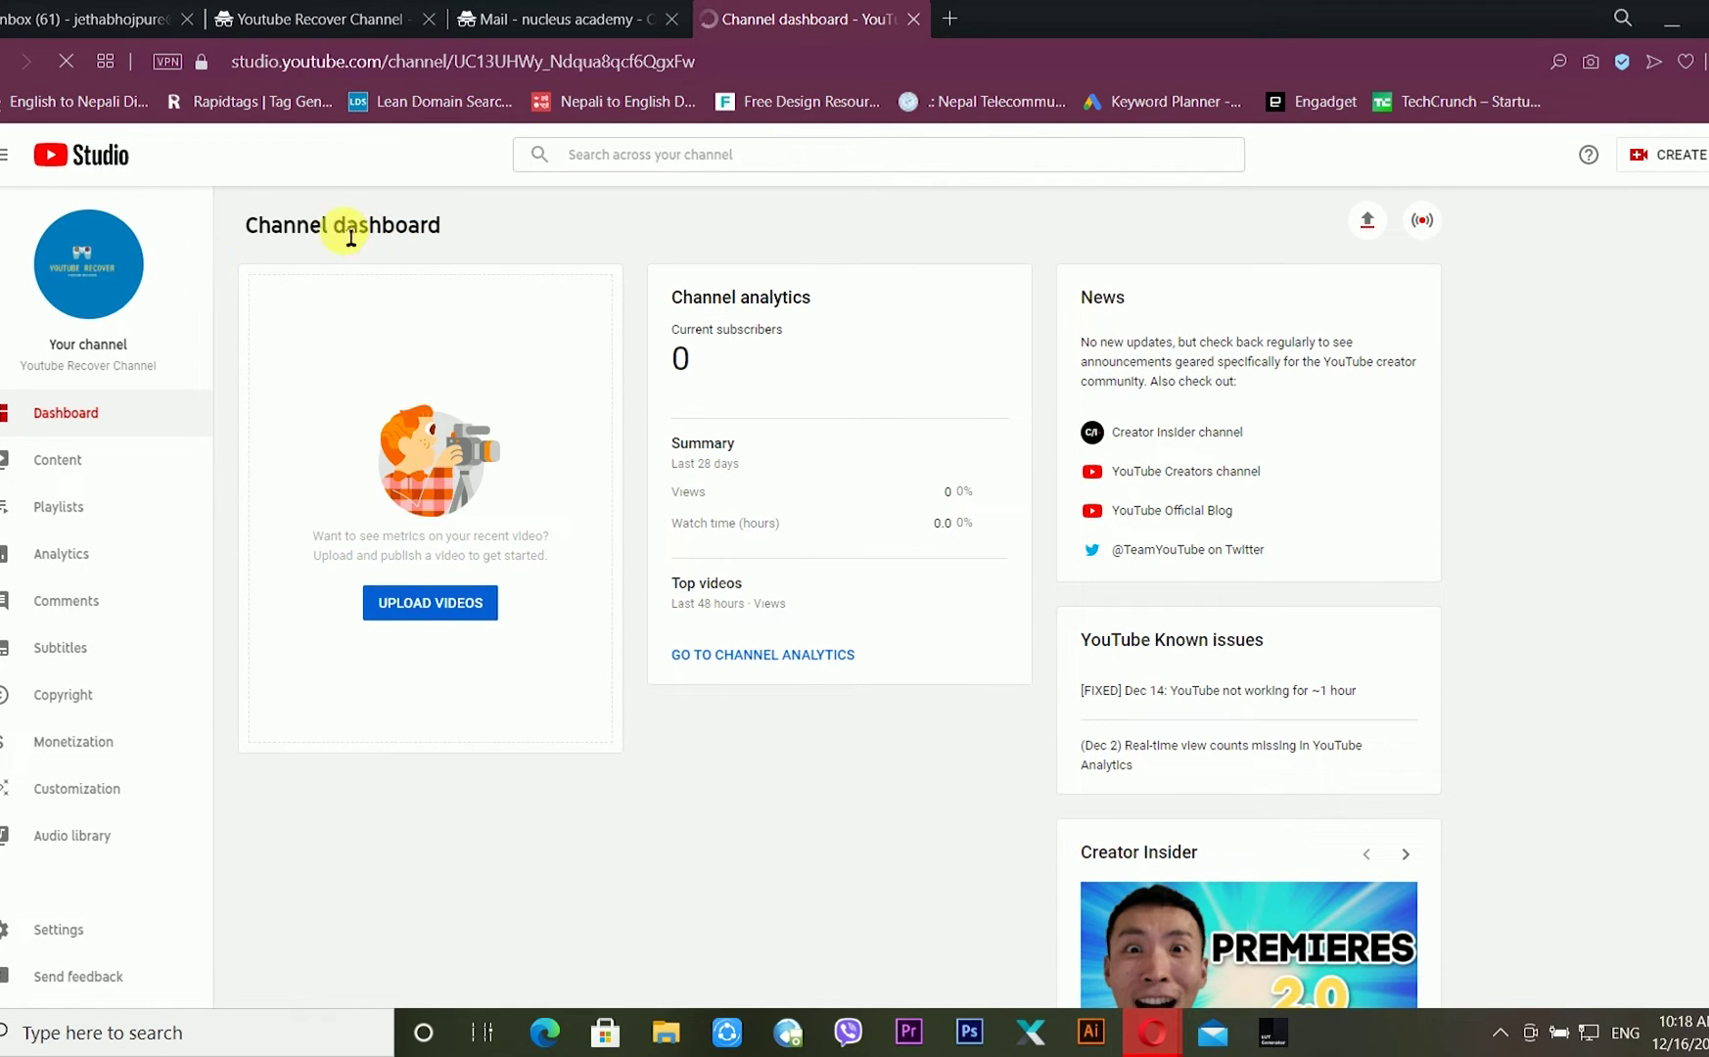
pyautogui.hotkey('ctrl', 'w')
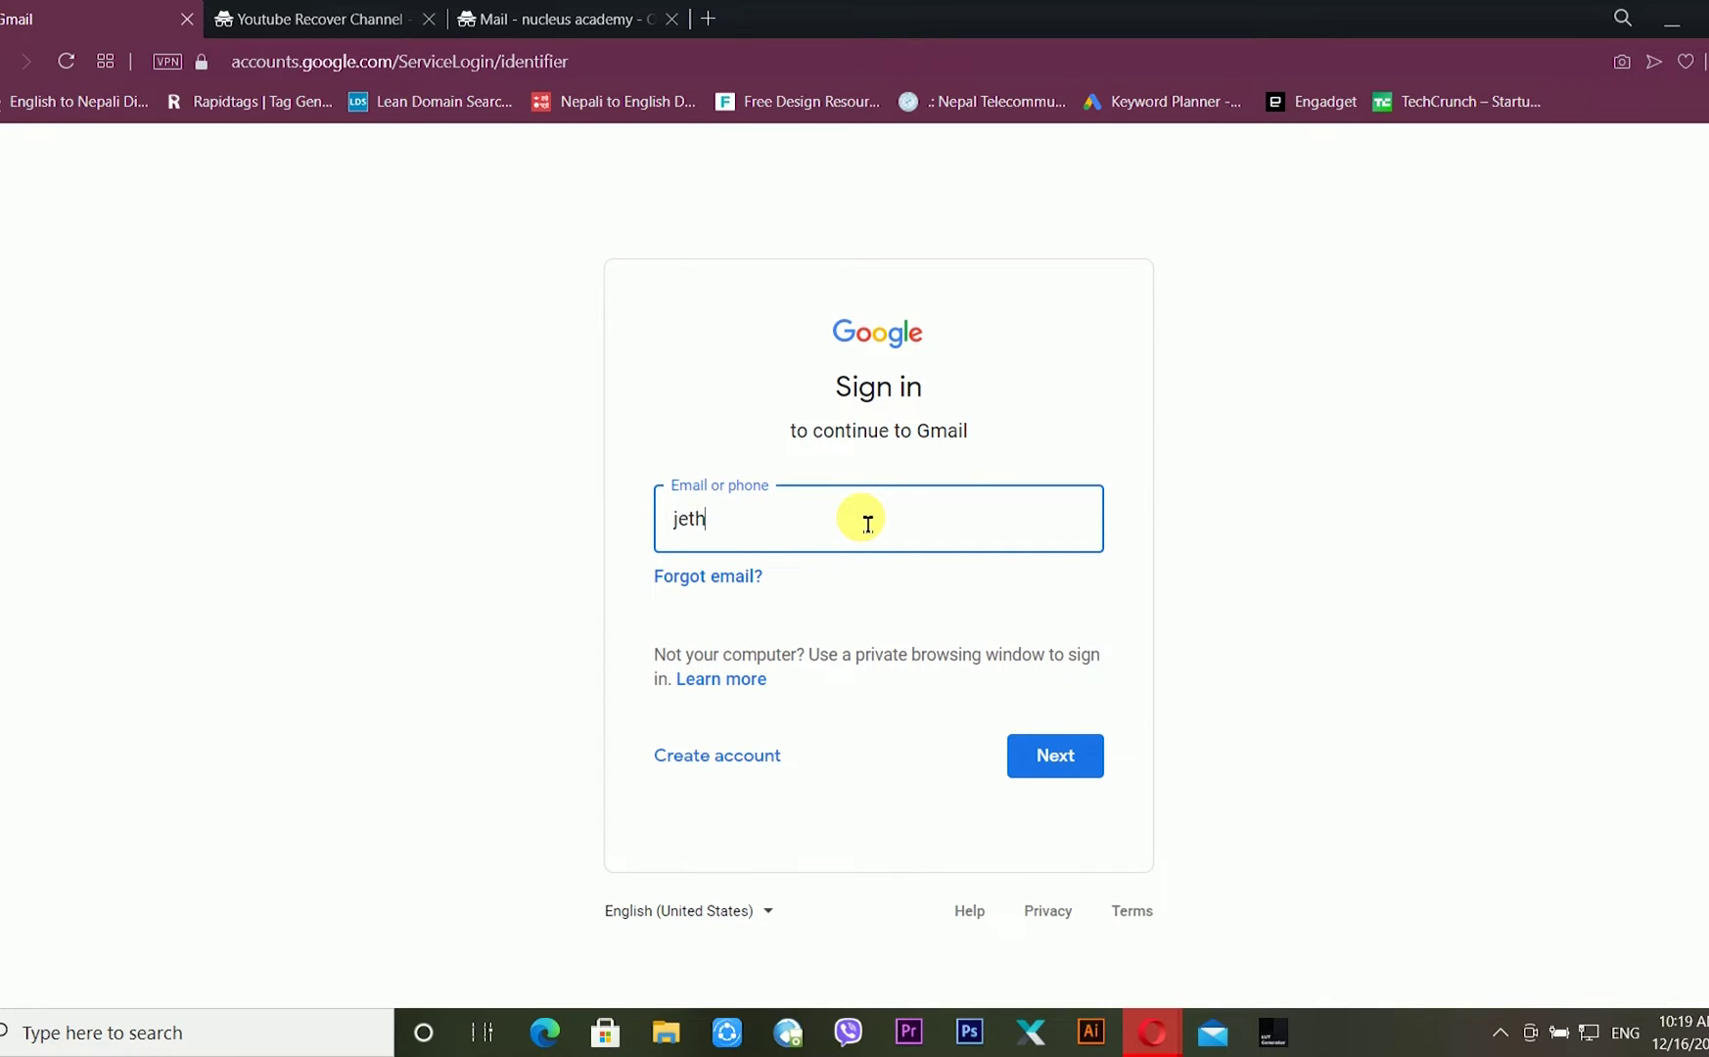
# Sign in with the account e-mail and a password, then choose Forgot password.
pyautogui.write('e')
pyautogui.press('Return')
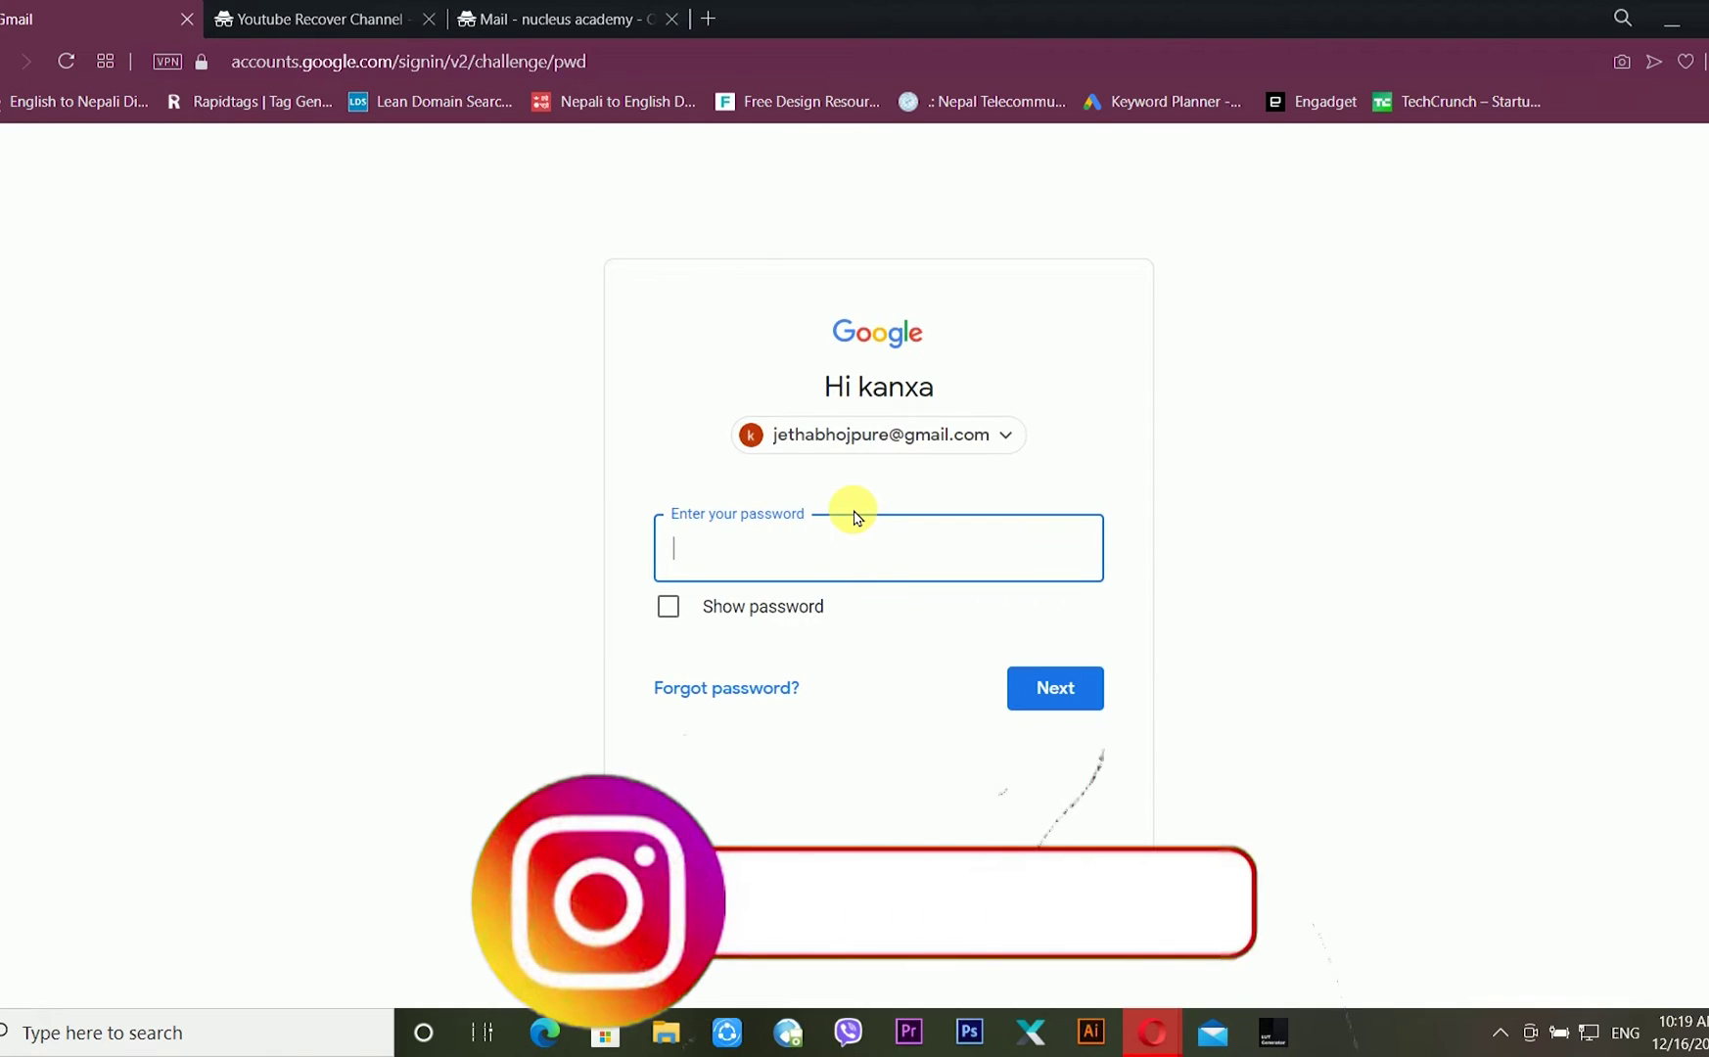
pyautogui.write('••••')
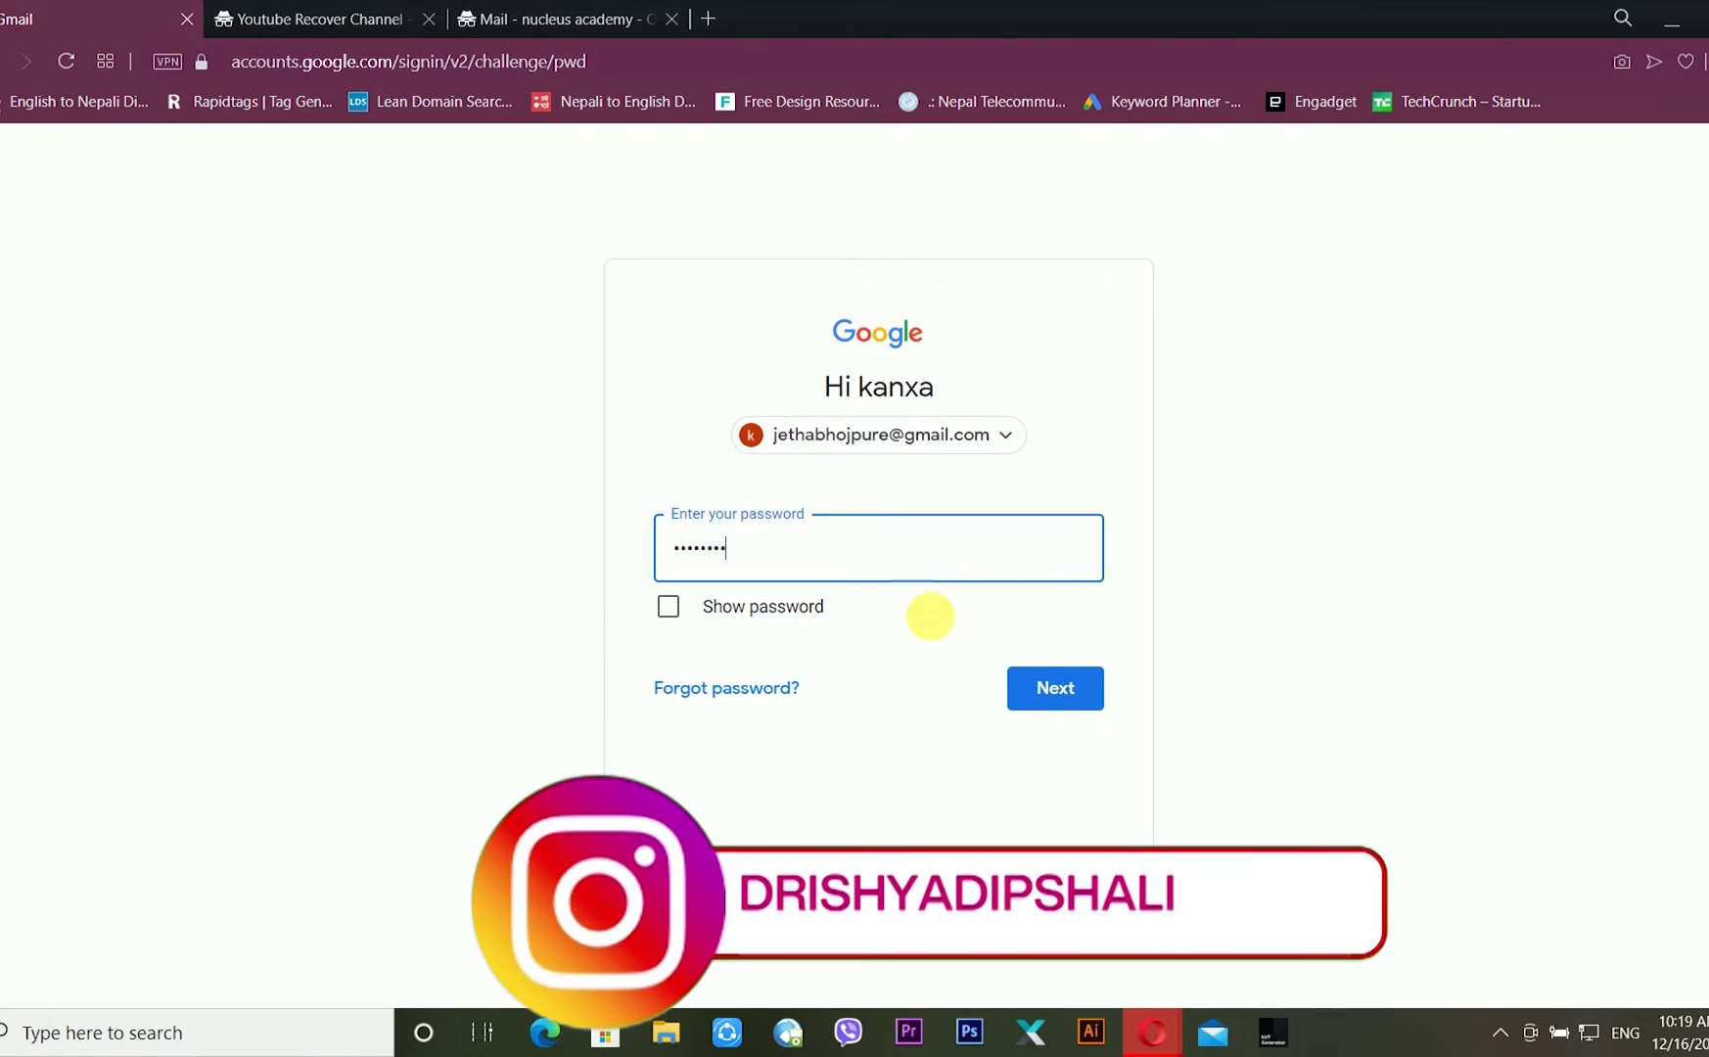
pyautogui.click(1055, 689)
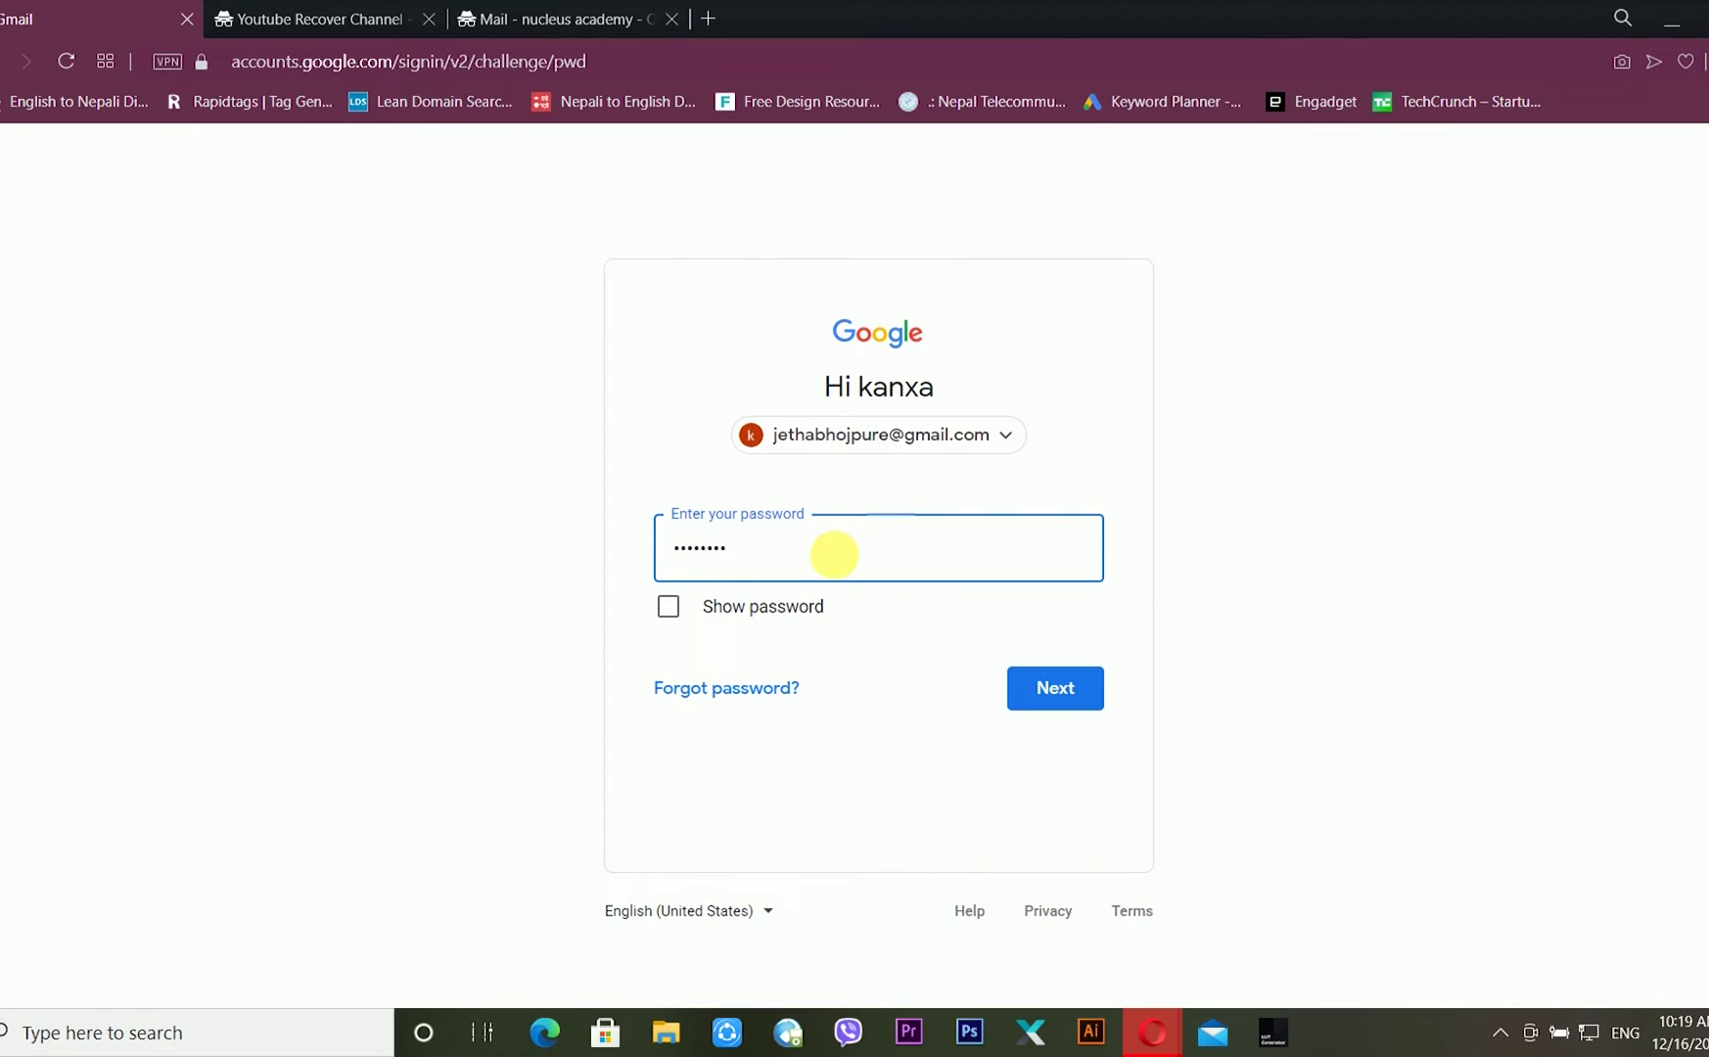
pyautogui.click(749, 703)
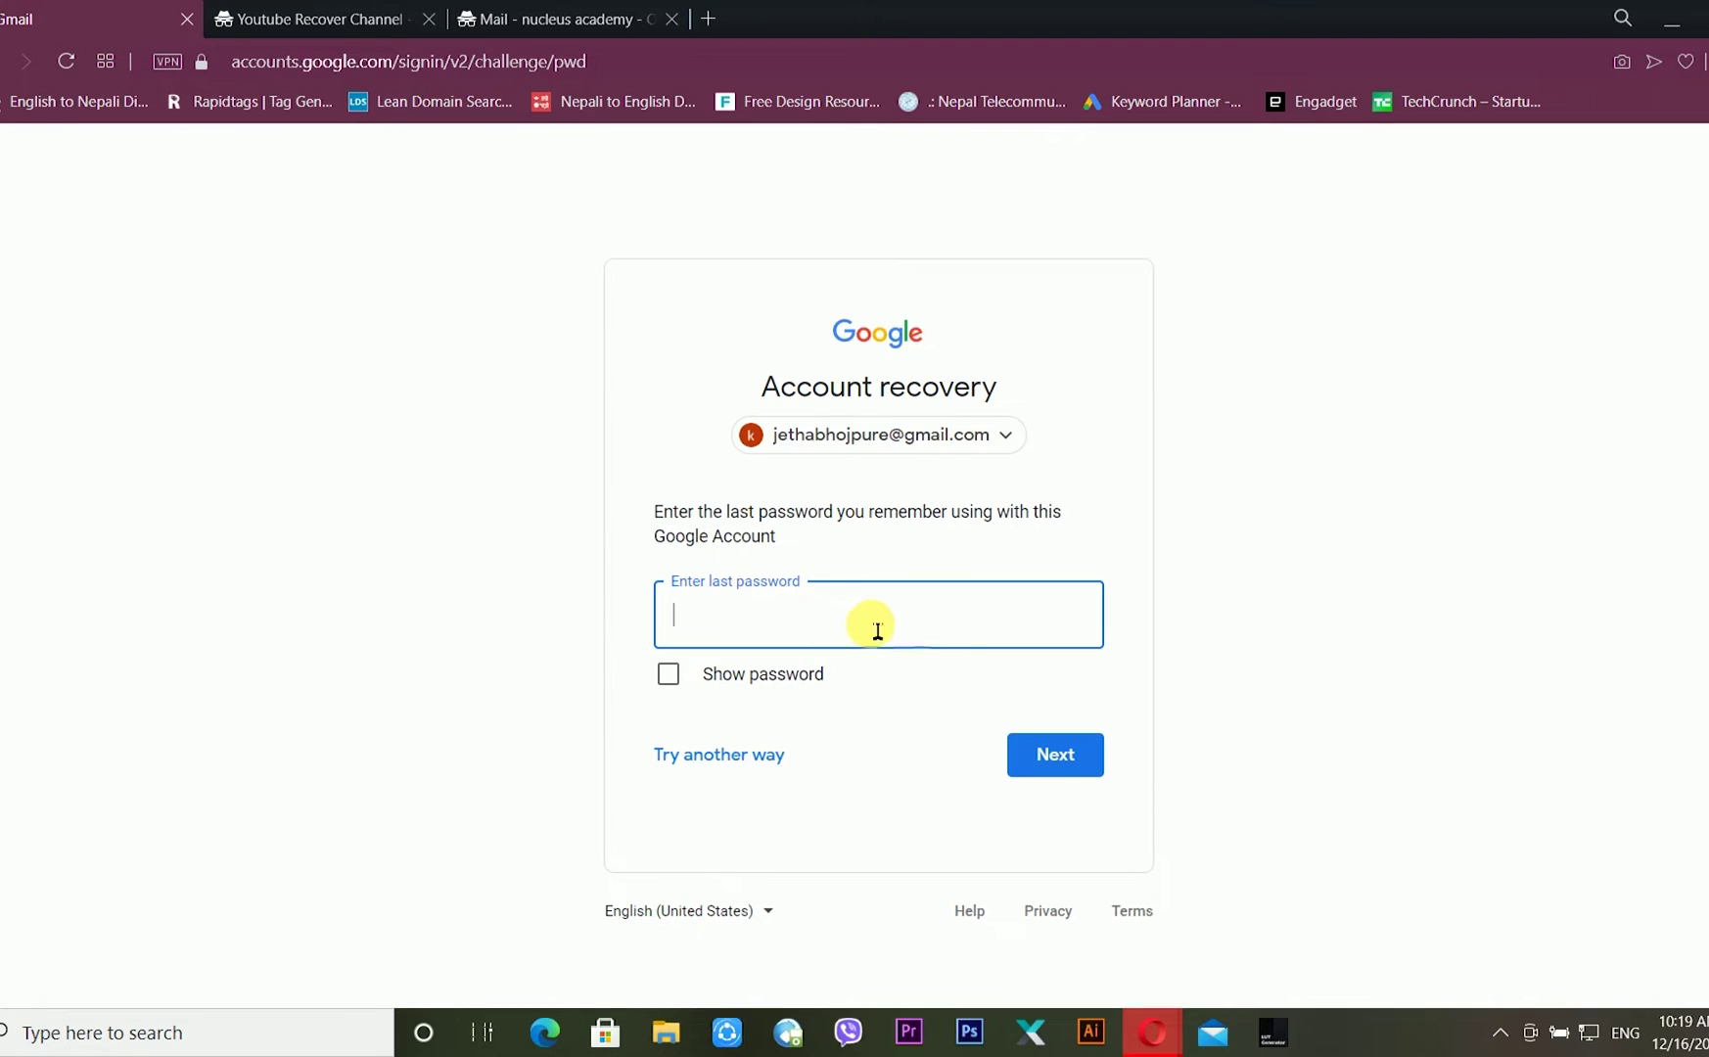
# Skip the last-password and e-mail code options to reach phone verification.
pyautogui.click(692, 770)
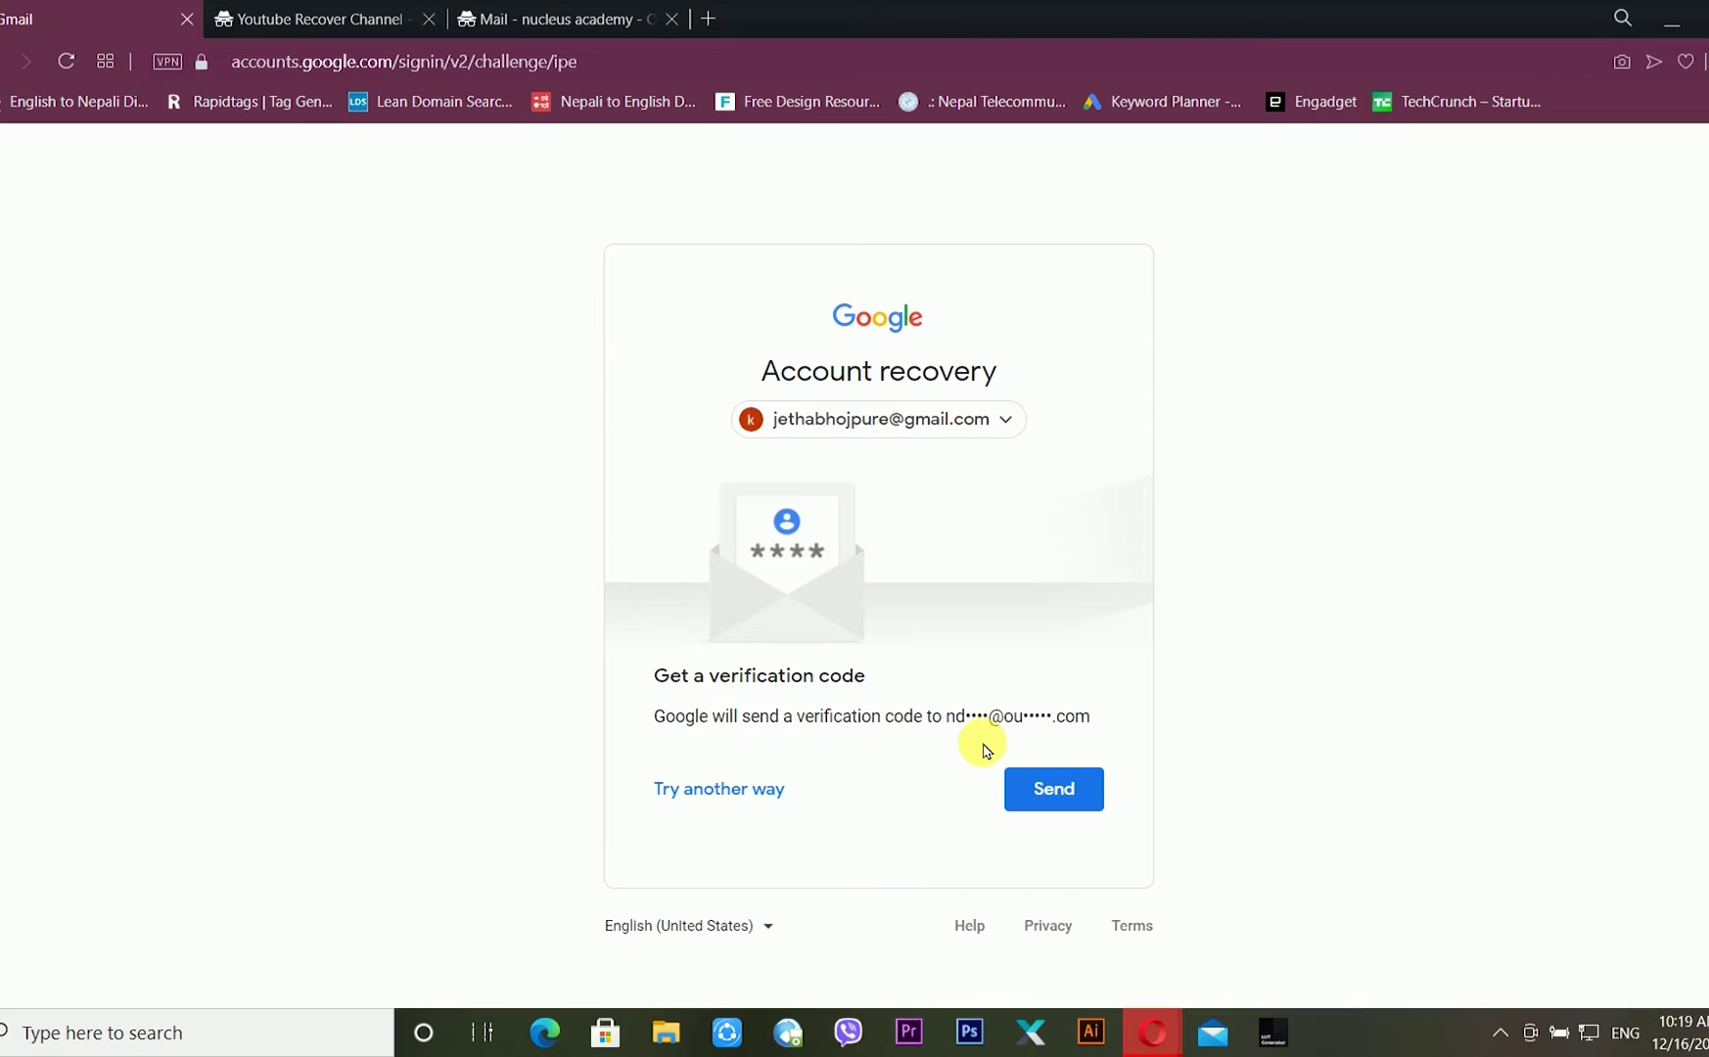
pyautogui.click(736, 803)
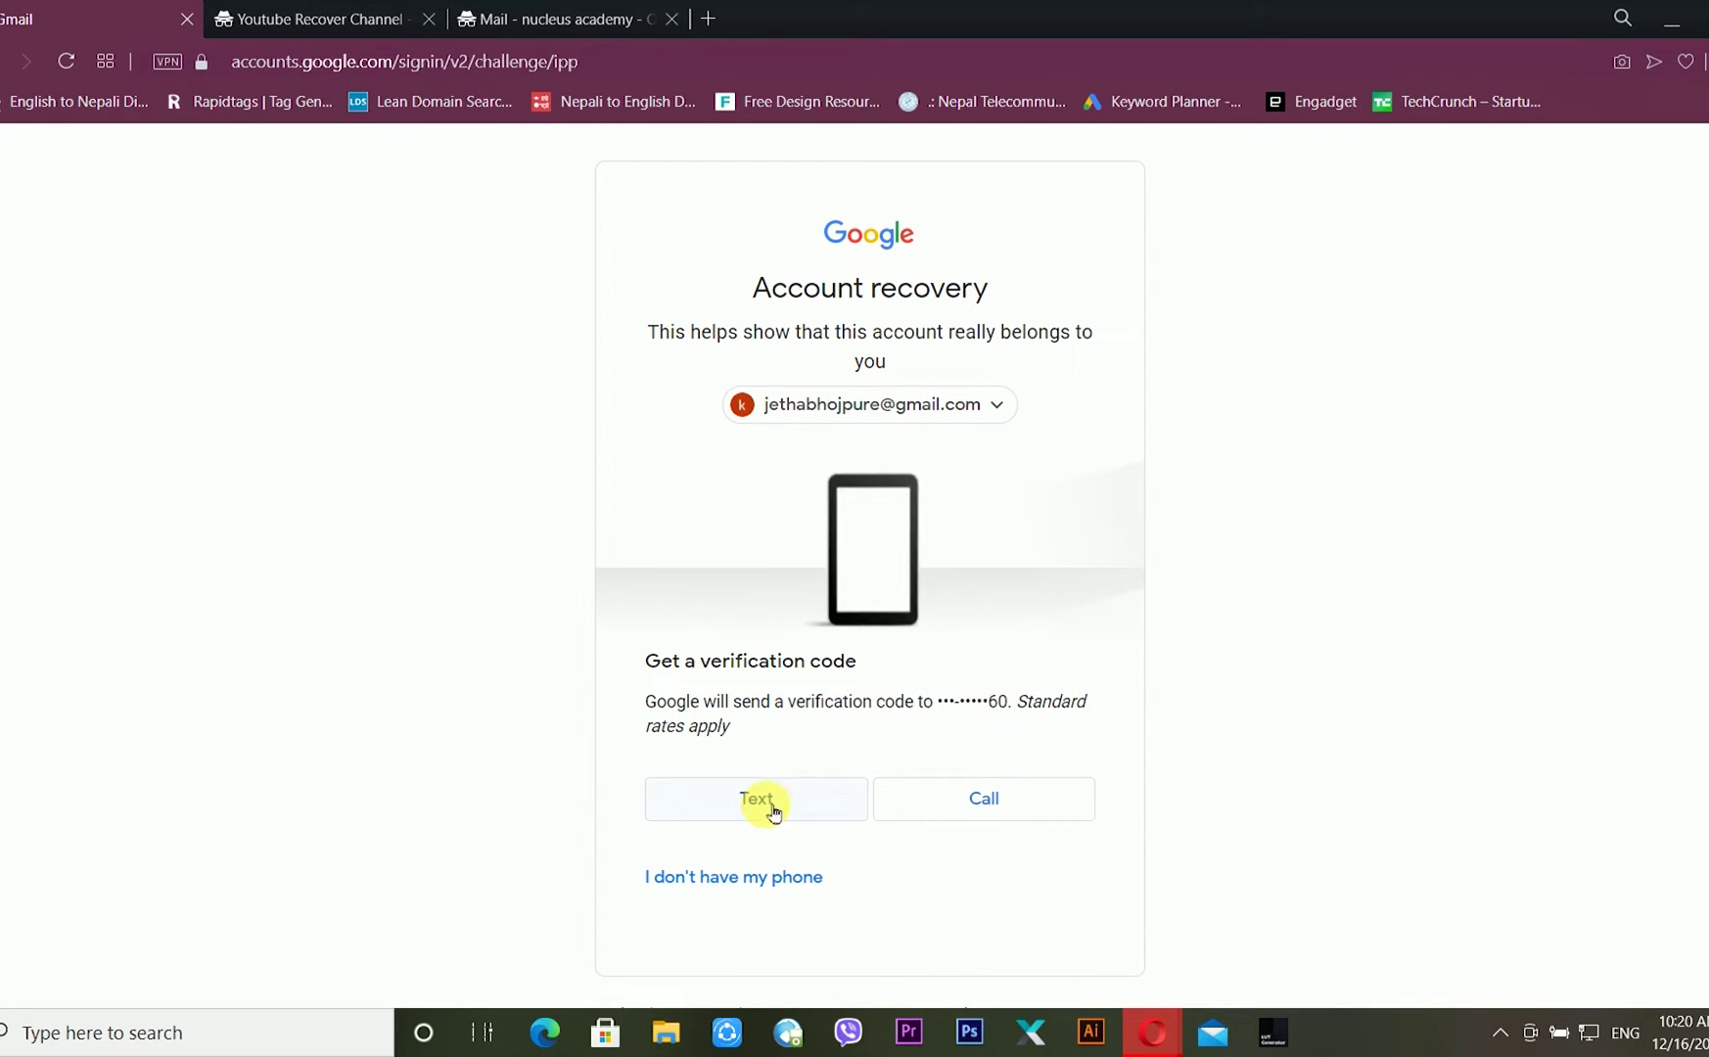
# Verify with the code texted to the phone and type a new password once.
pyautogui.click(772, 801)
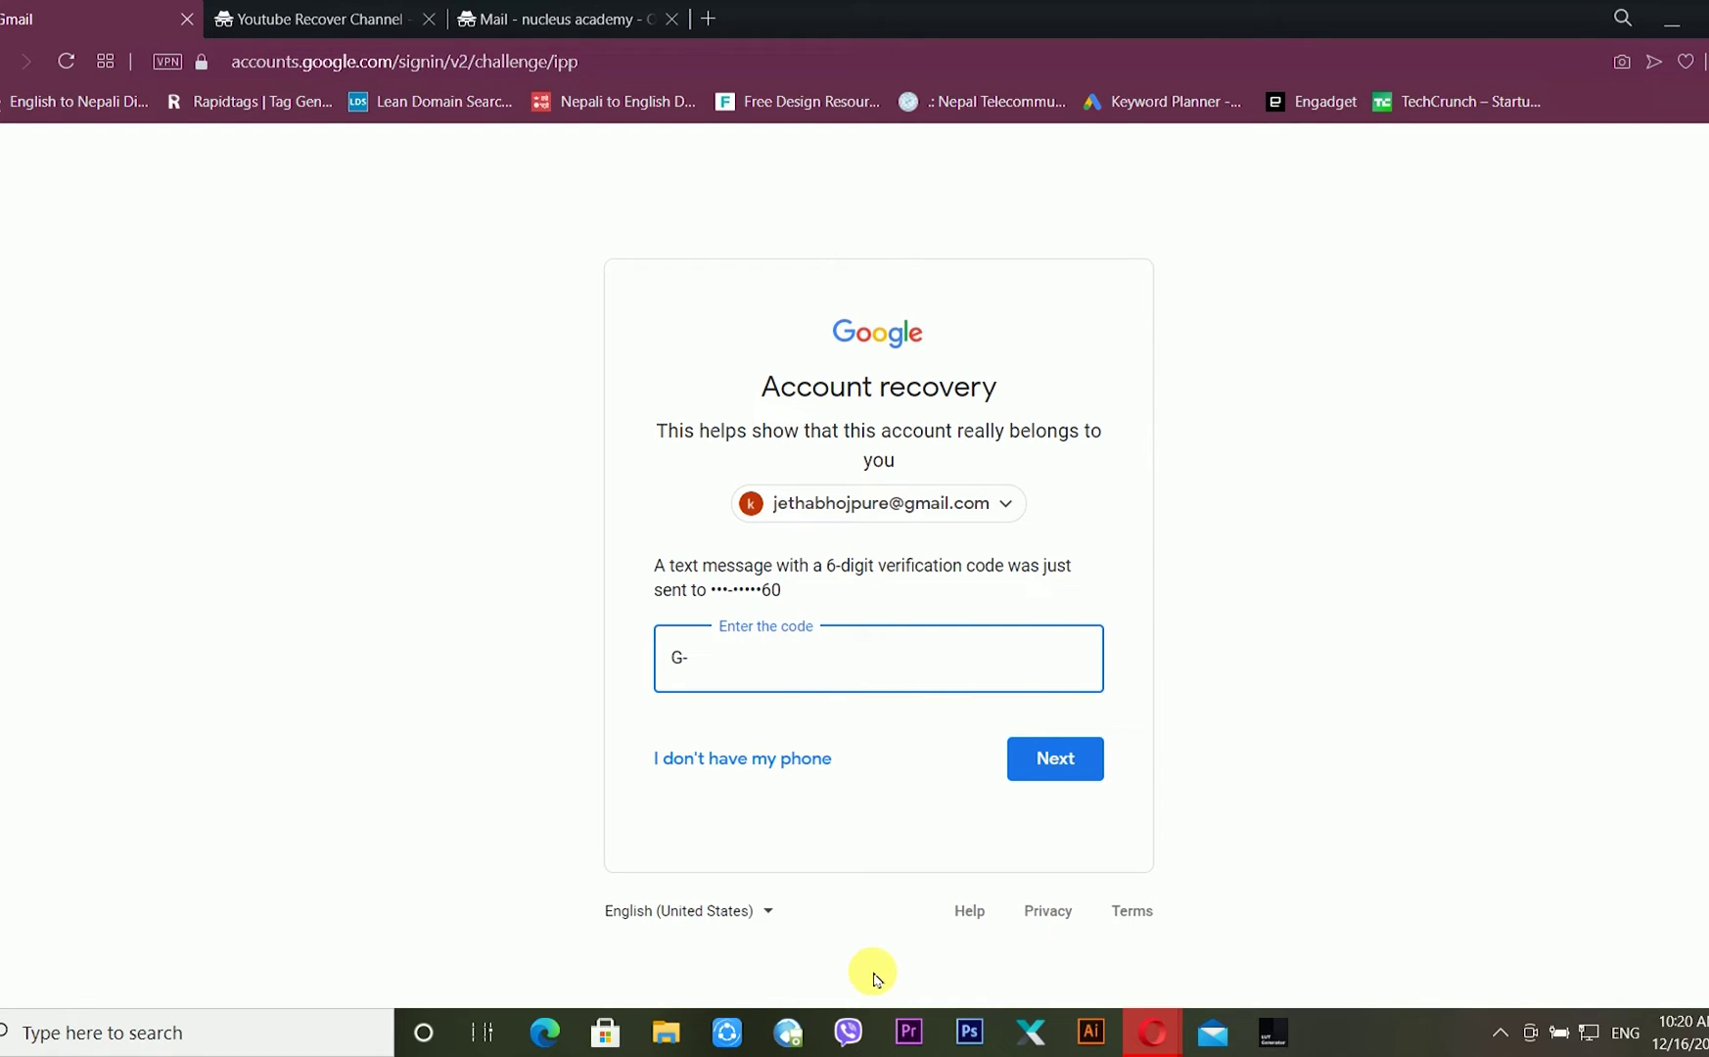
pyautogui.click(899, 664)
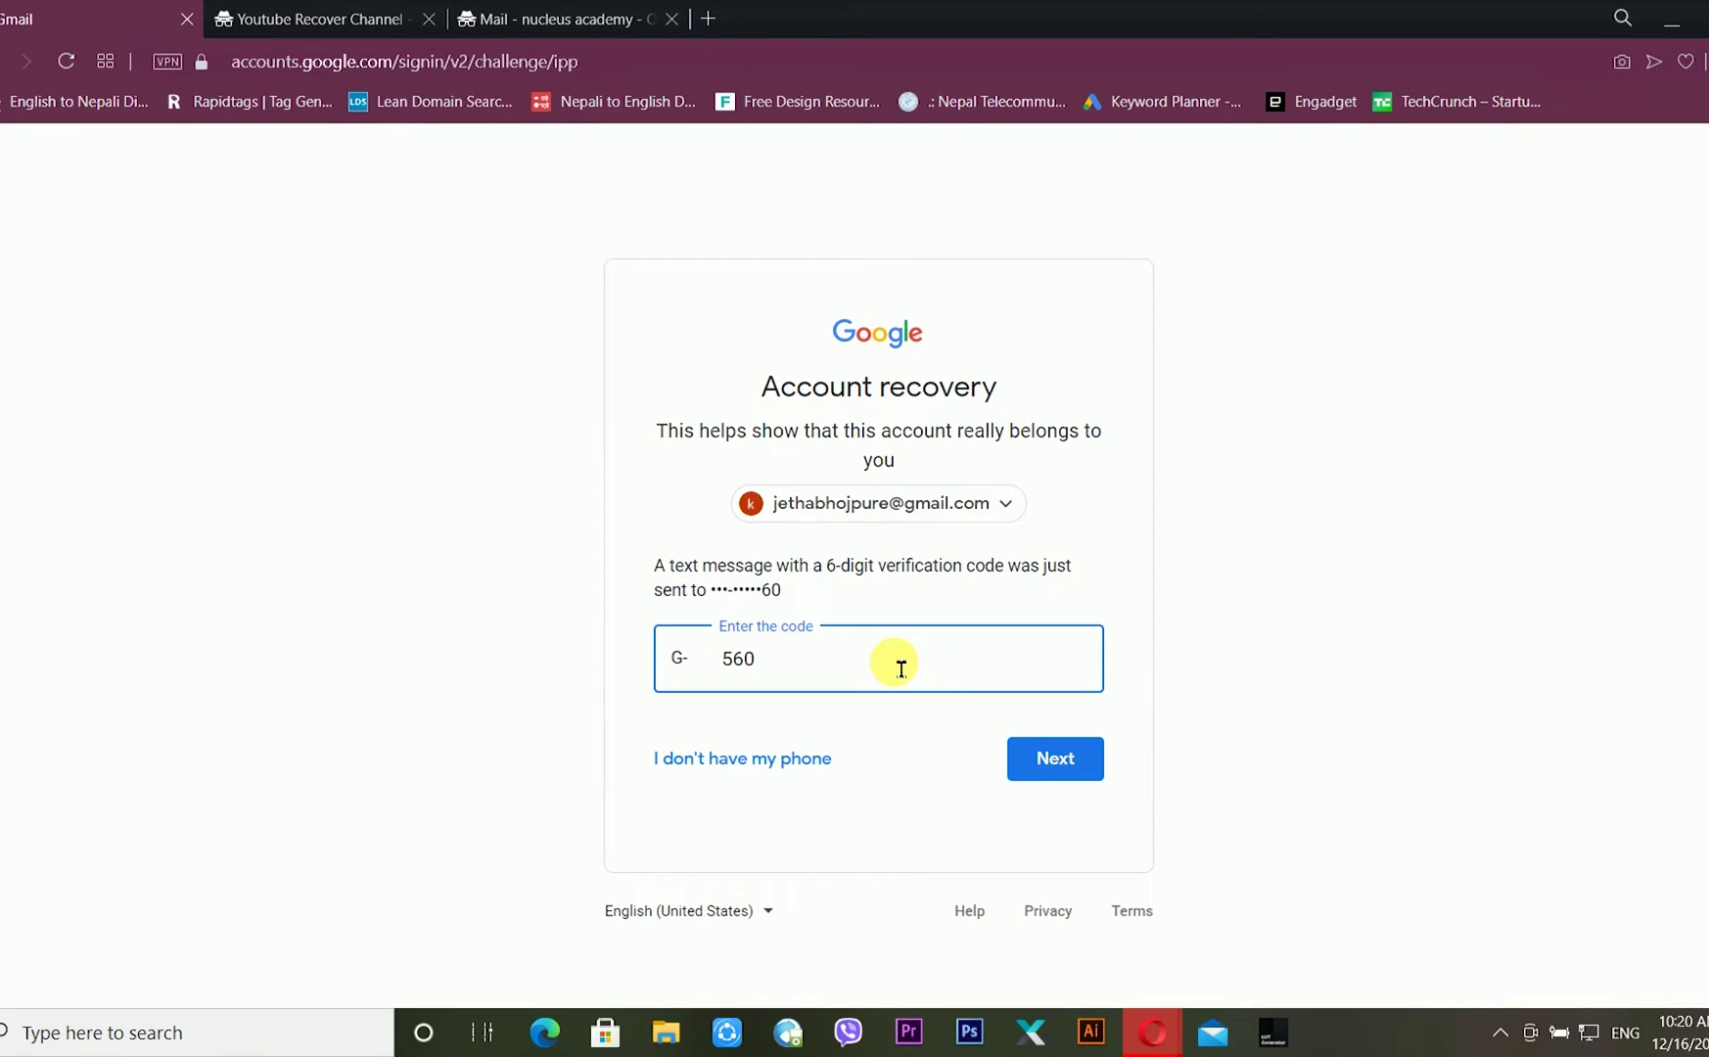
pyautogui.click(1028, 759)
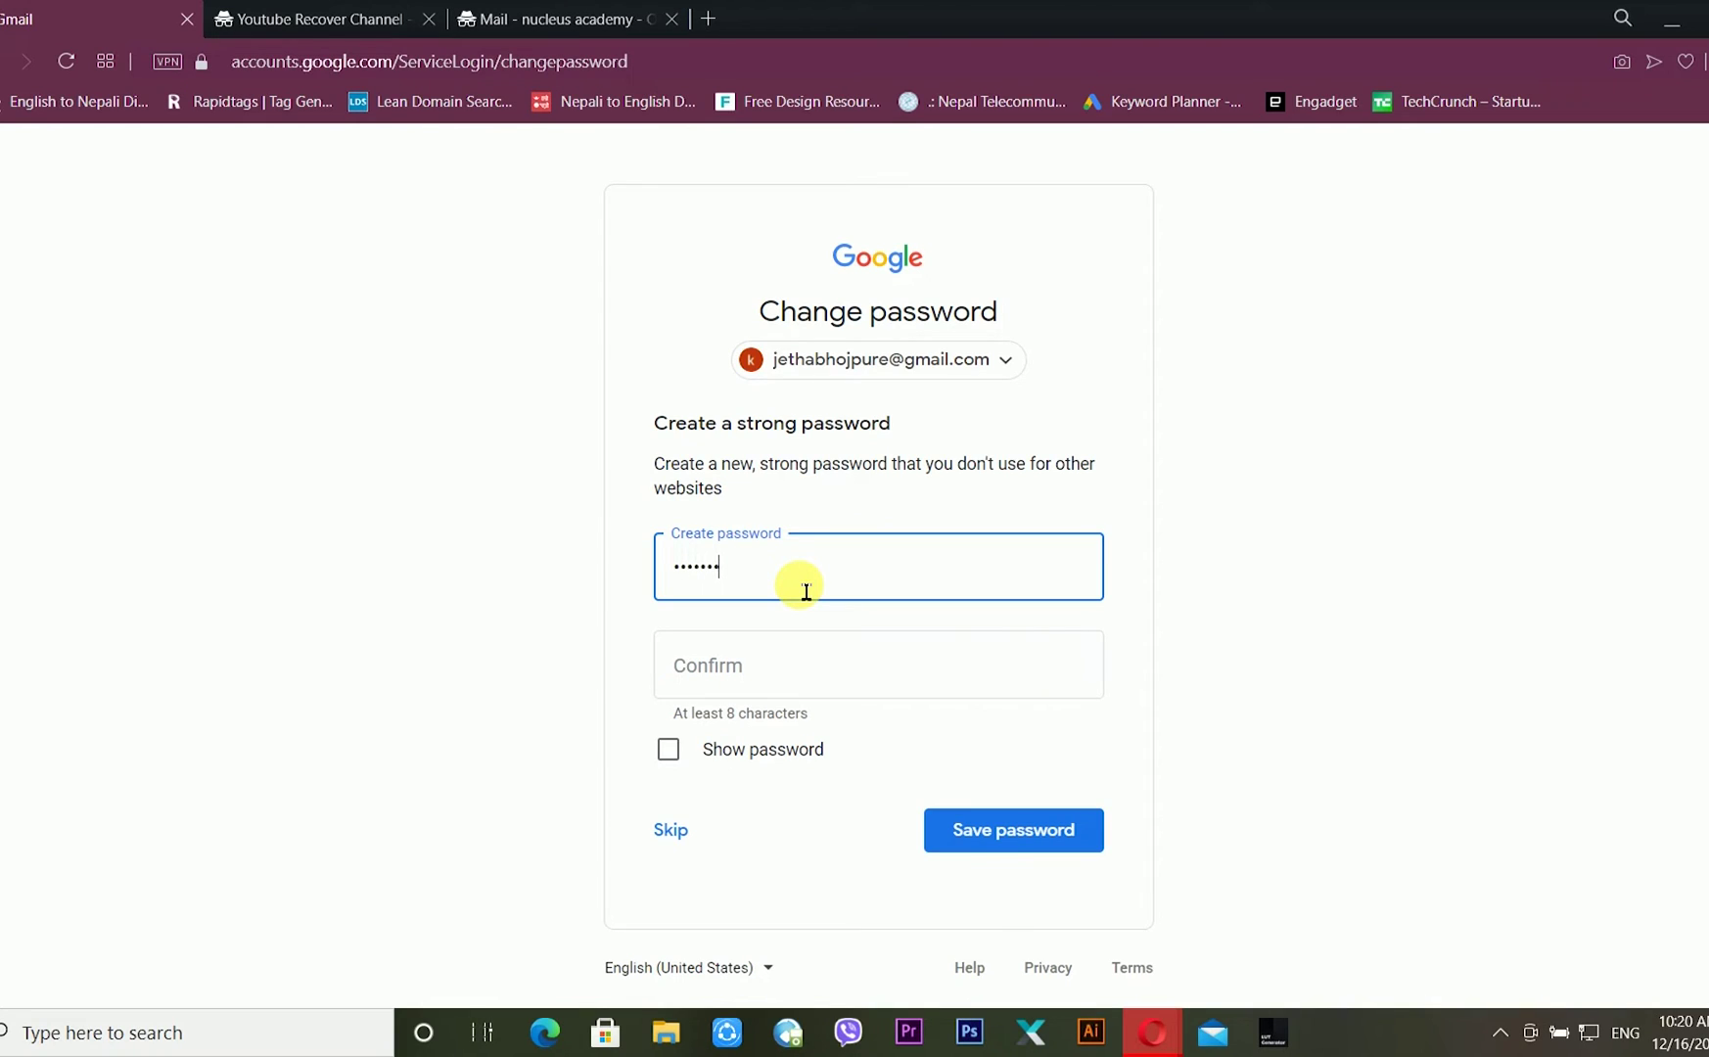
pyautogui.press('Tab')
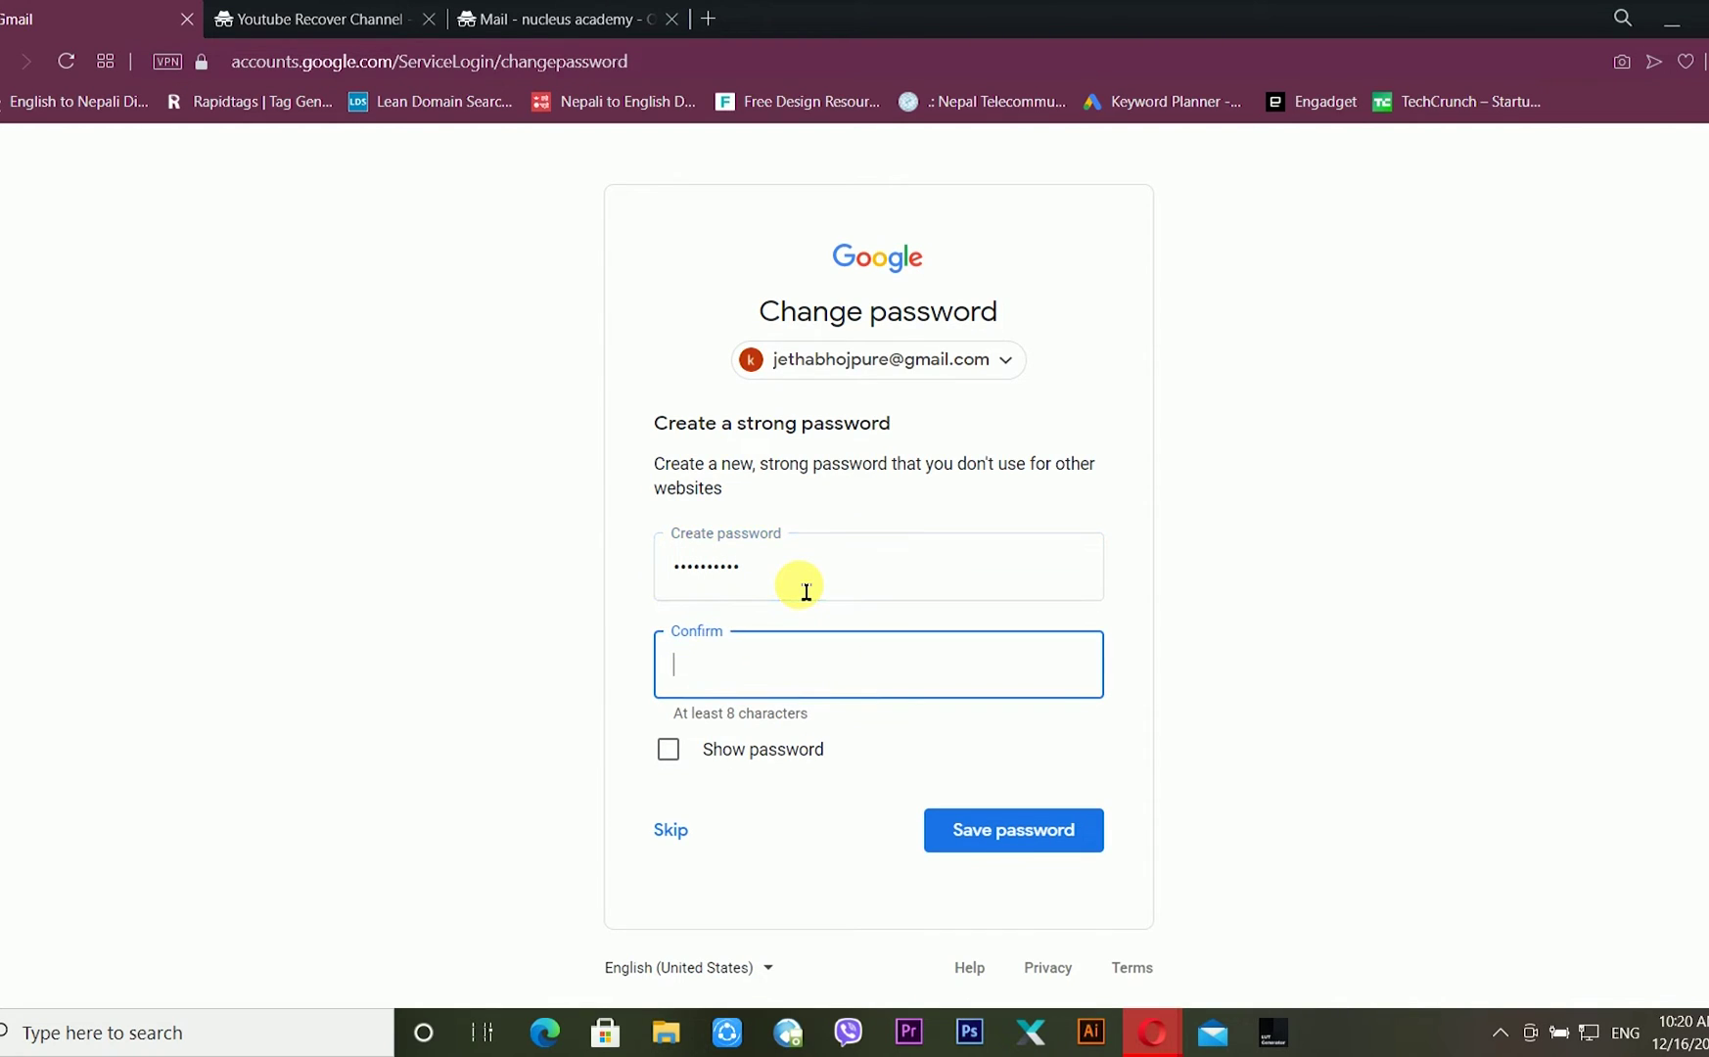
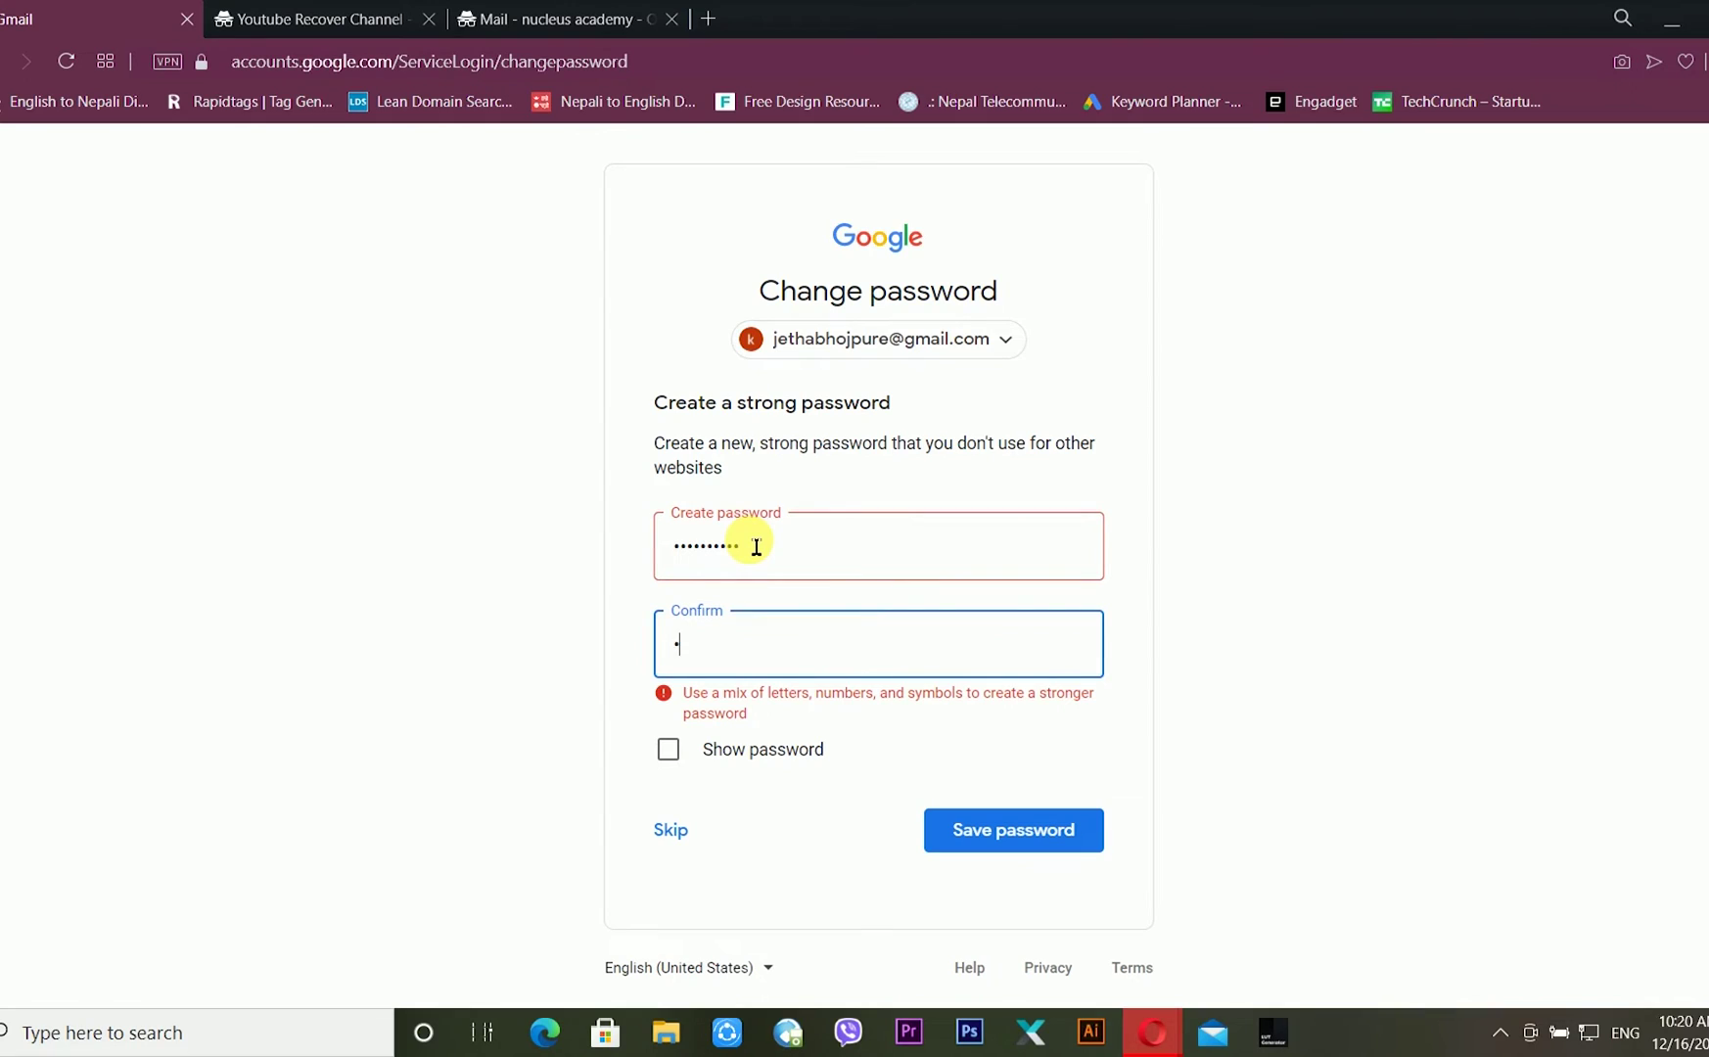
# Retype the new password in both Create password and Confirm fields, then save it.
pyautogui.write('**')
pyautogui.click(756, 547)
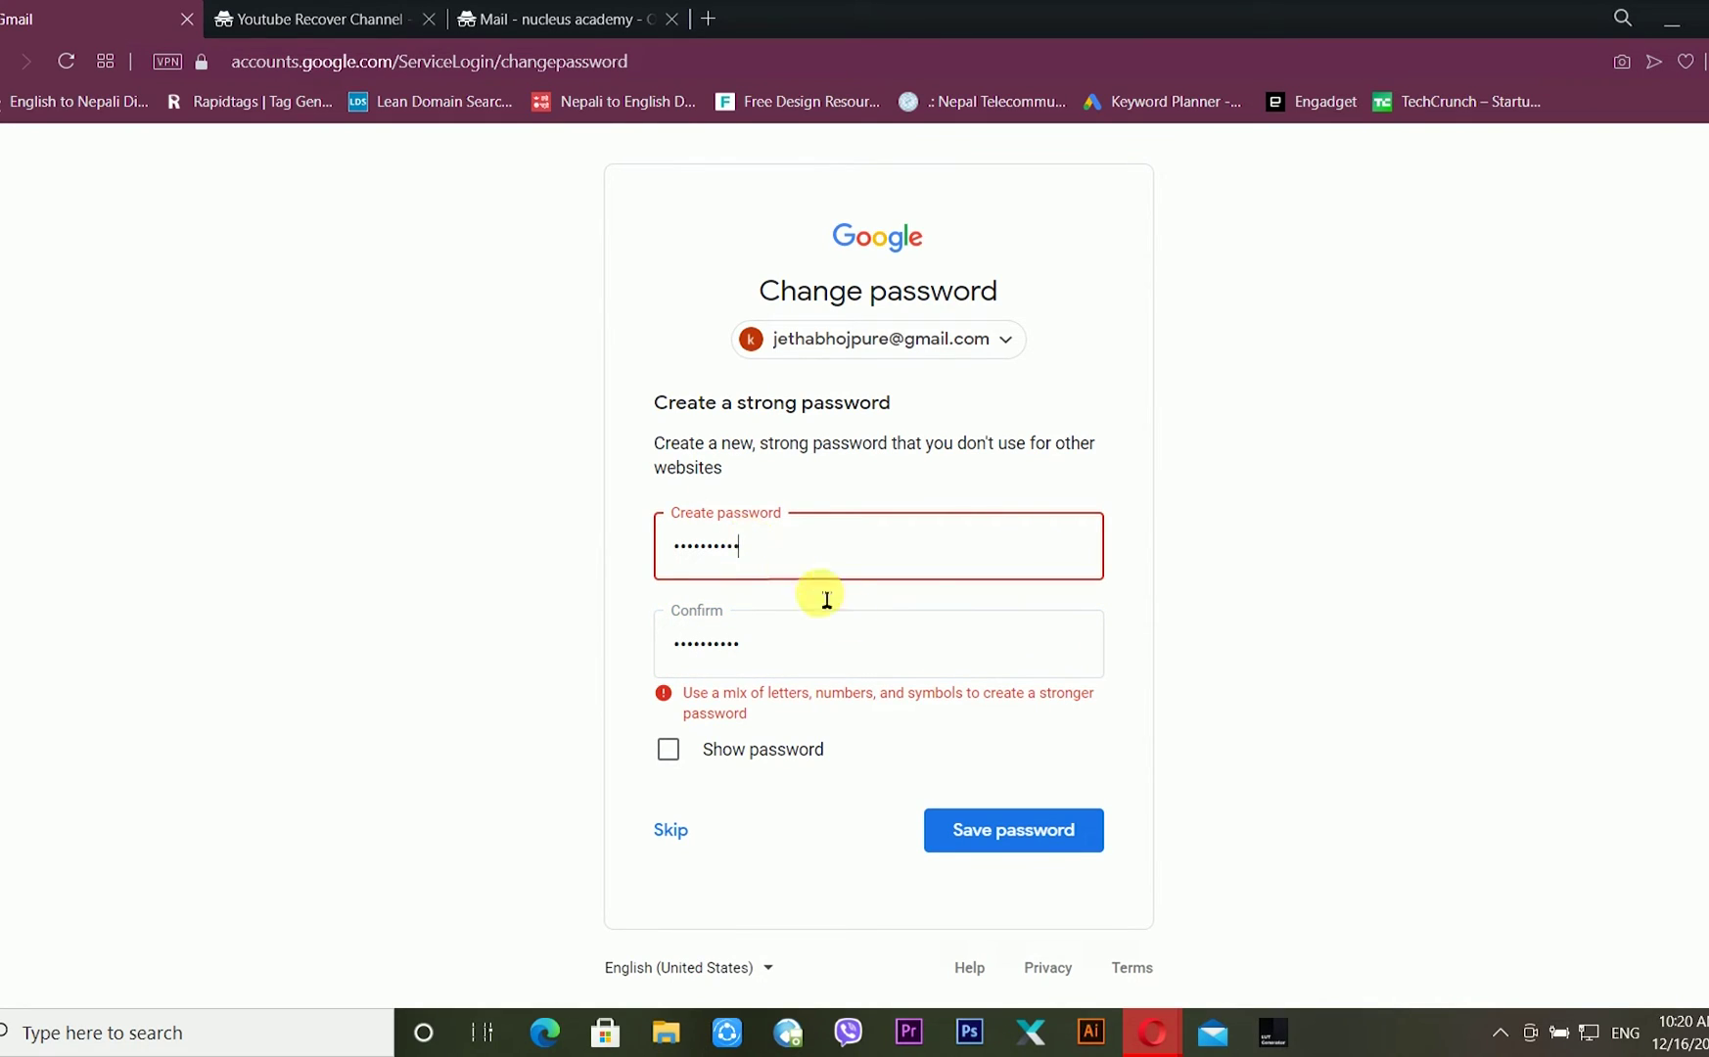
pyautogui.click(992, 830)
pyautogui.doubleClick(801, 546)
pyautogui.press('Tab')
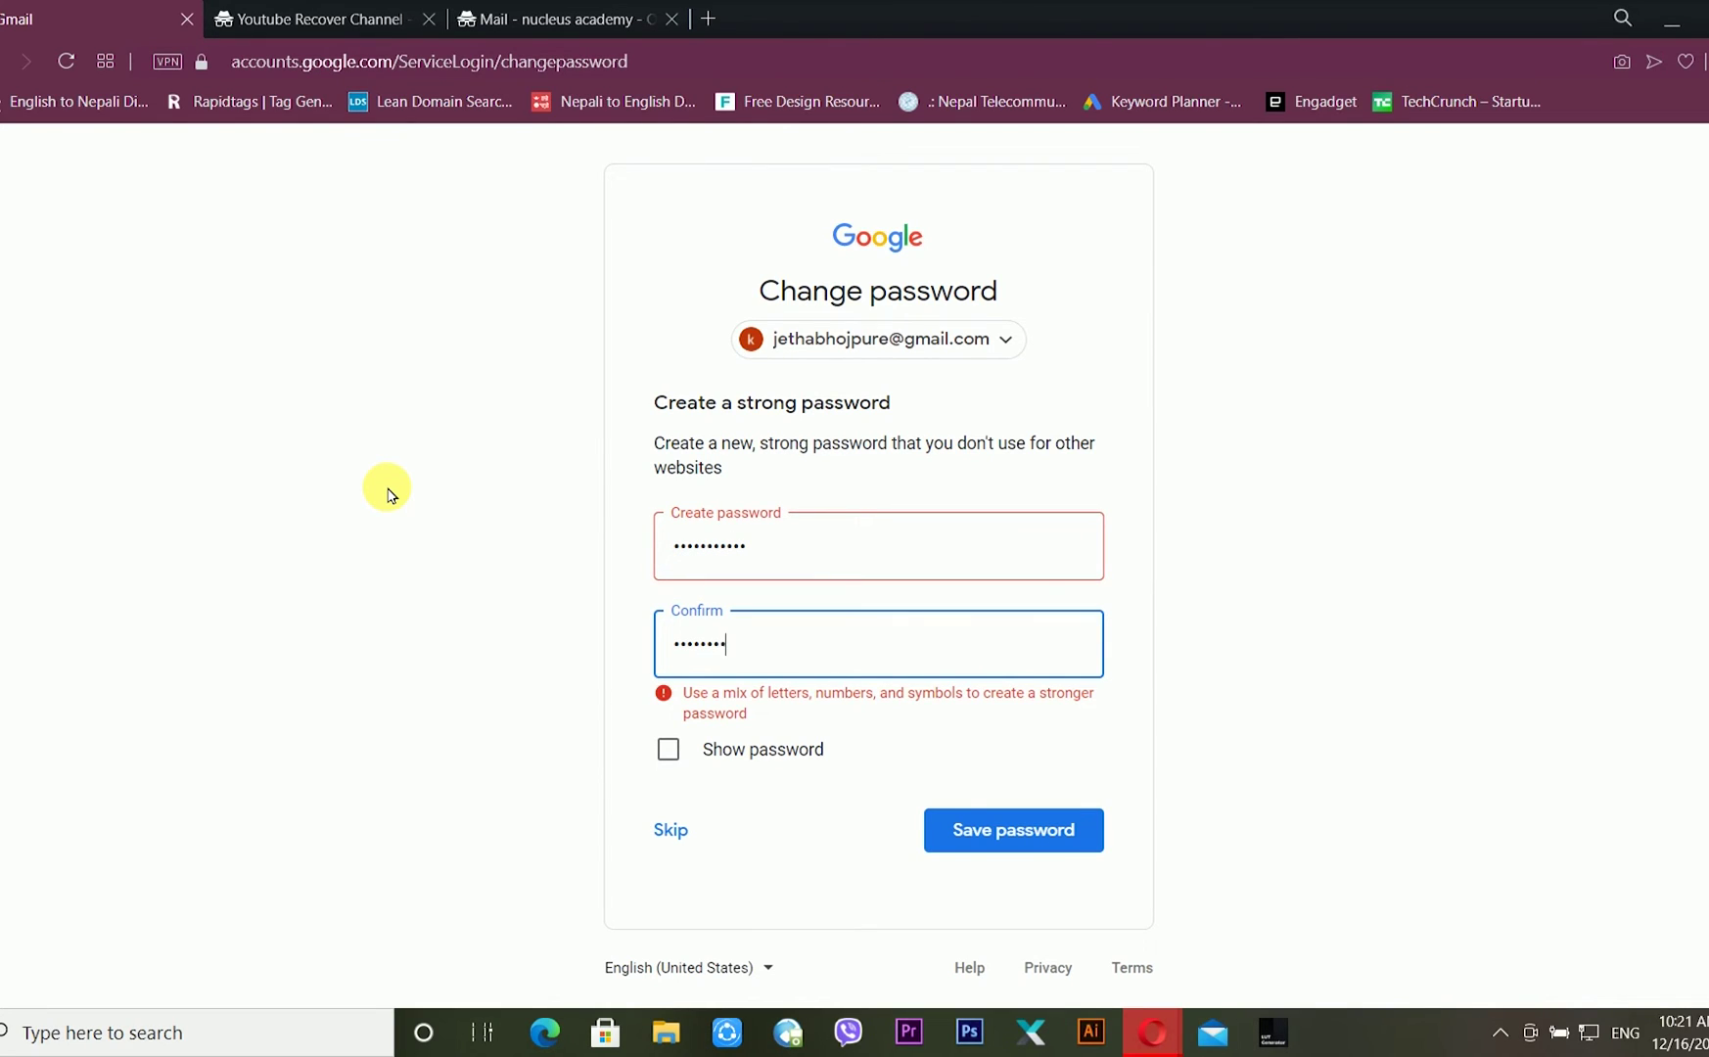
pyautogui.click(984, 834)
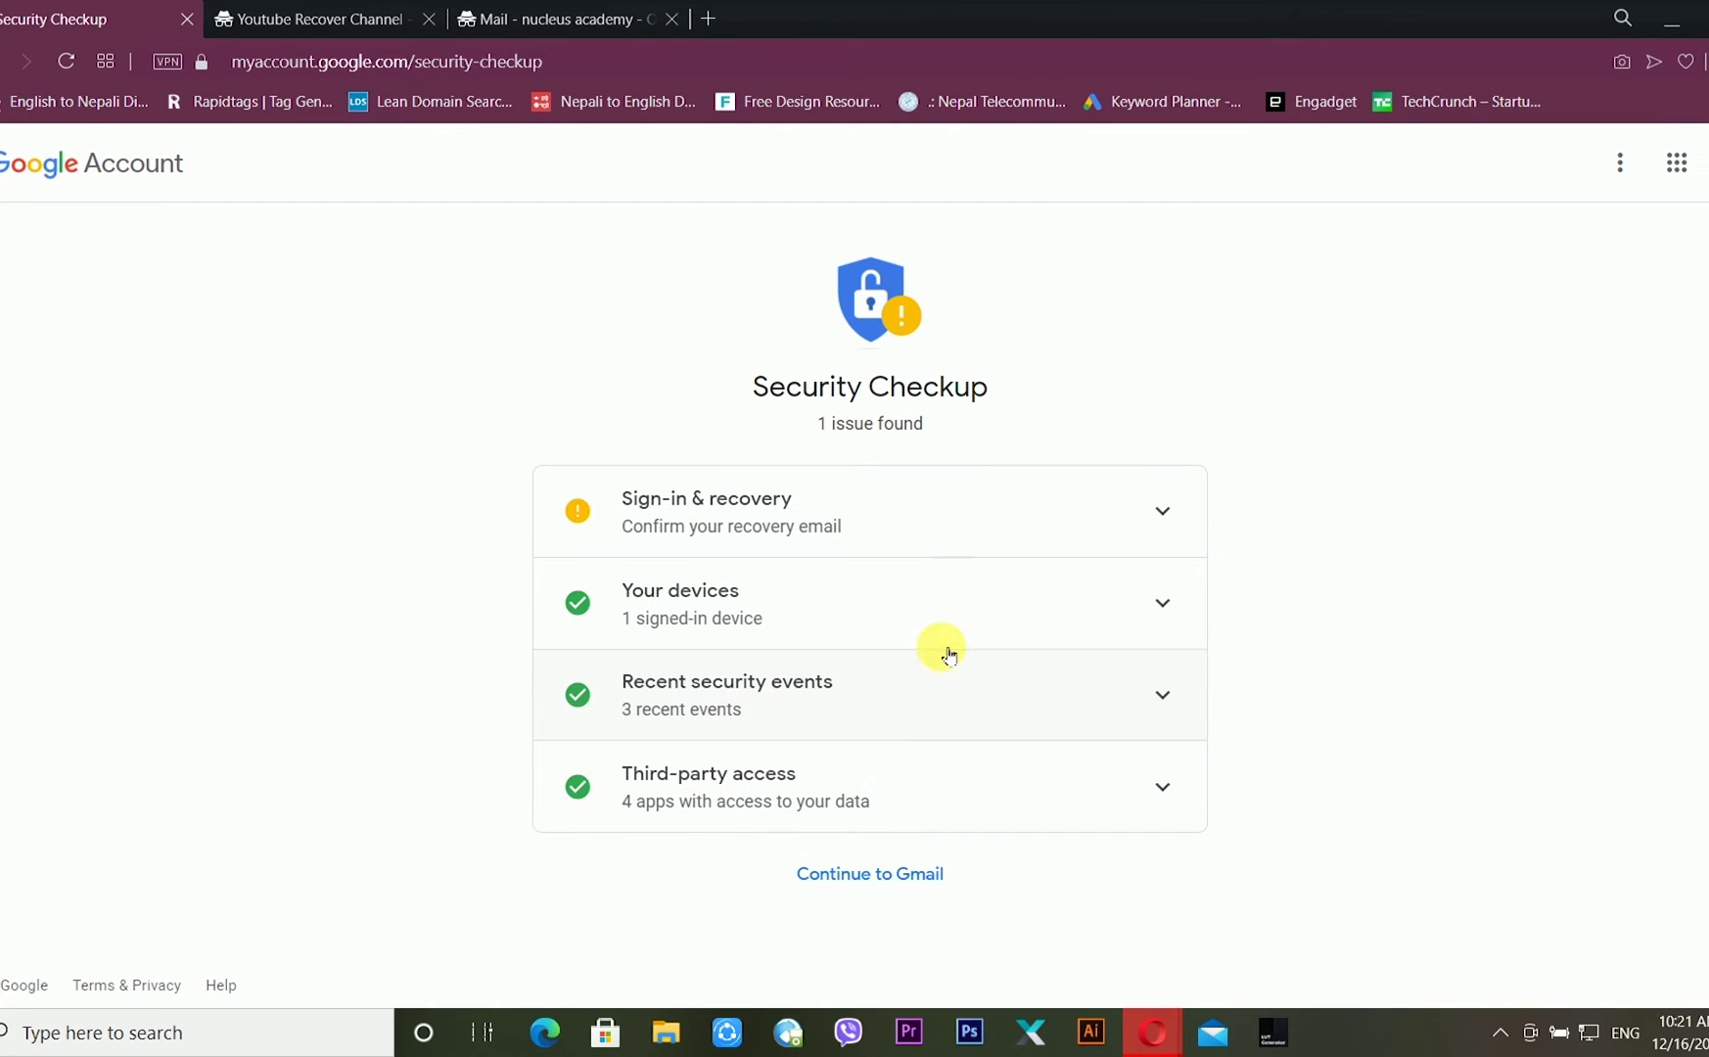
# Continue from Security Checkup, which reports 1 issue, to the Gmail inbox.
pyautogui.click(880, 887)
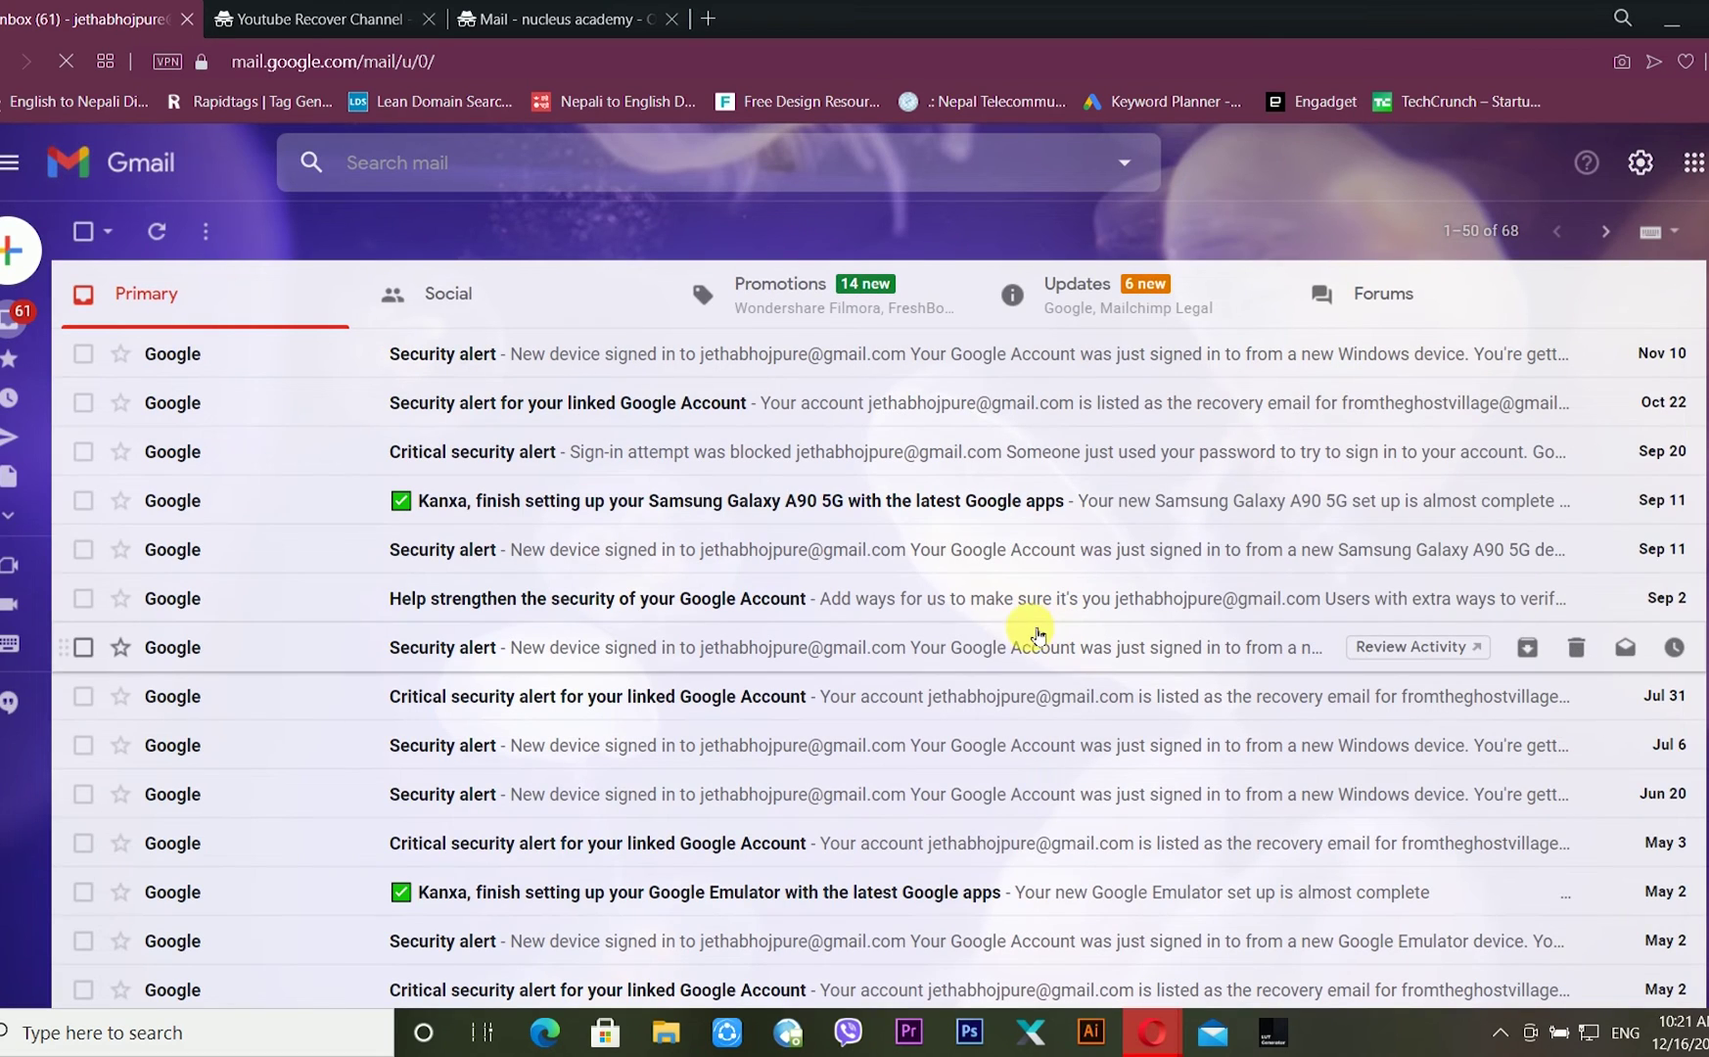
# Reload the YouTube tab and sign in as Youtube Recover Channel.
pyautogui.click(535, 20)
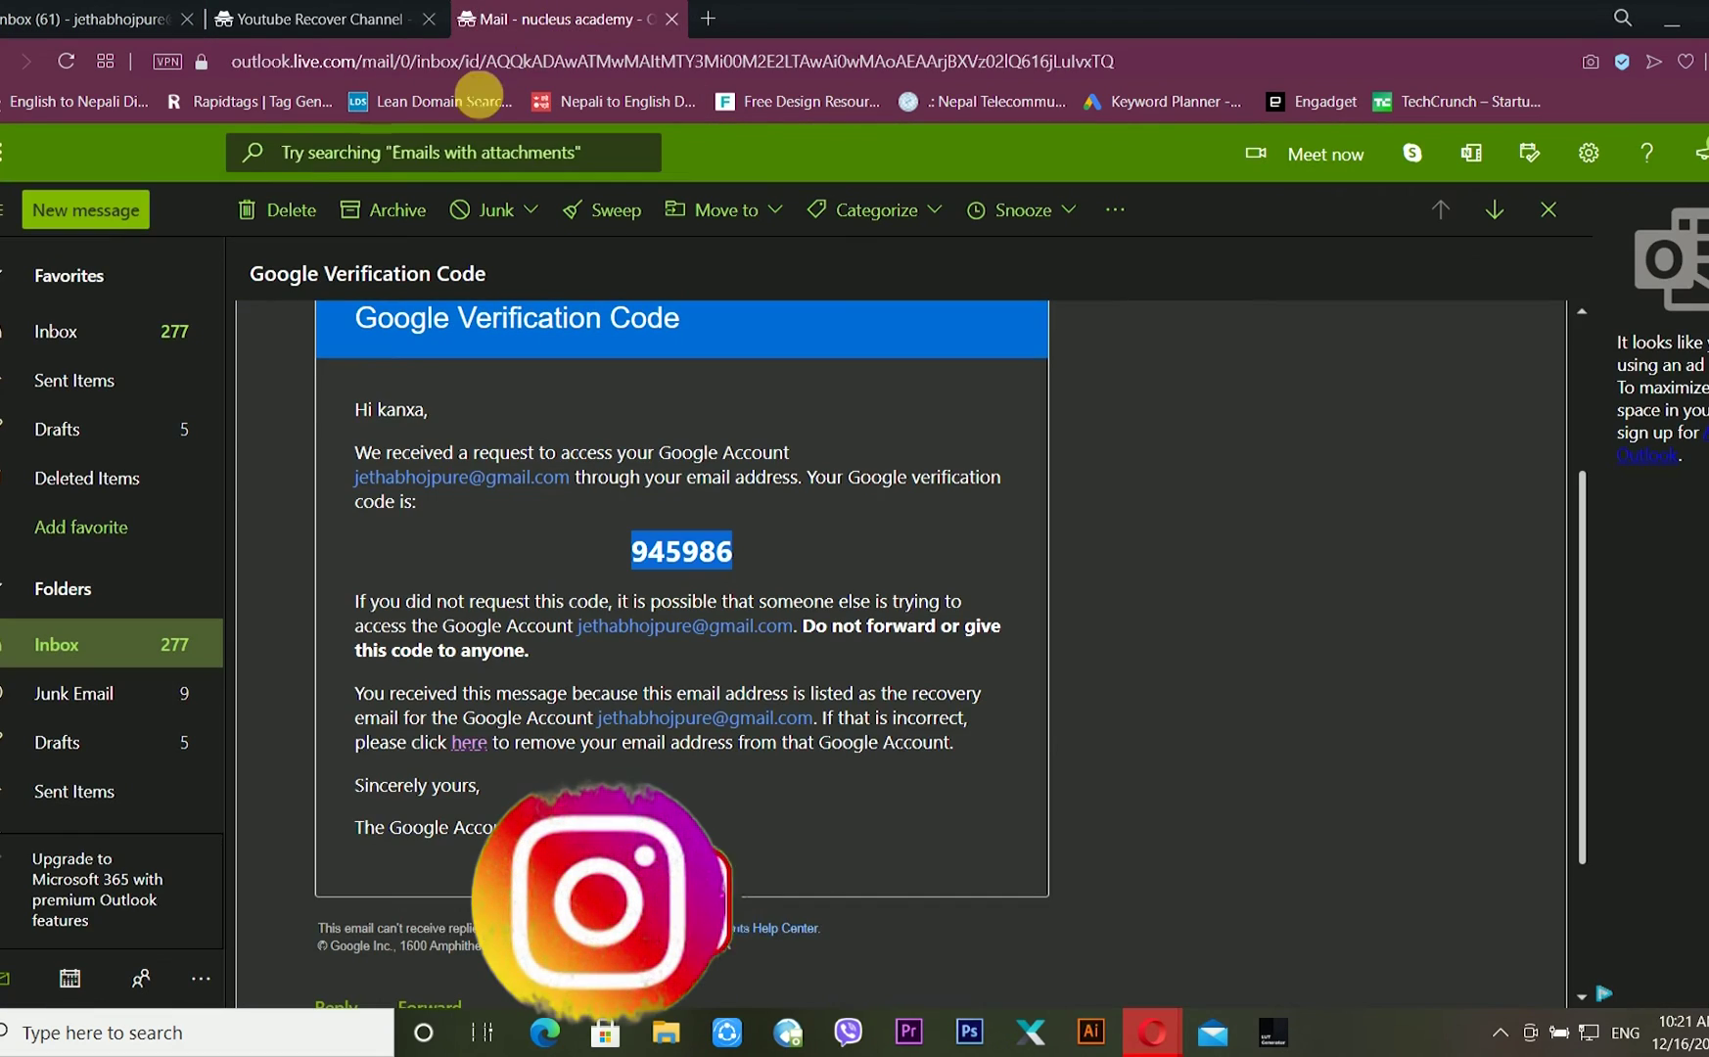
pyautogui.click(298, 22)
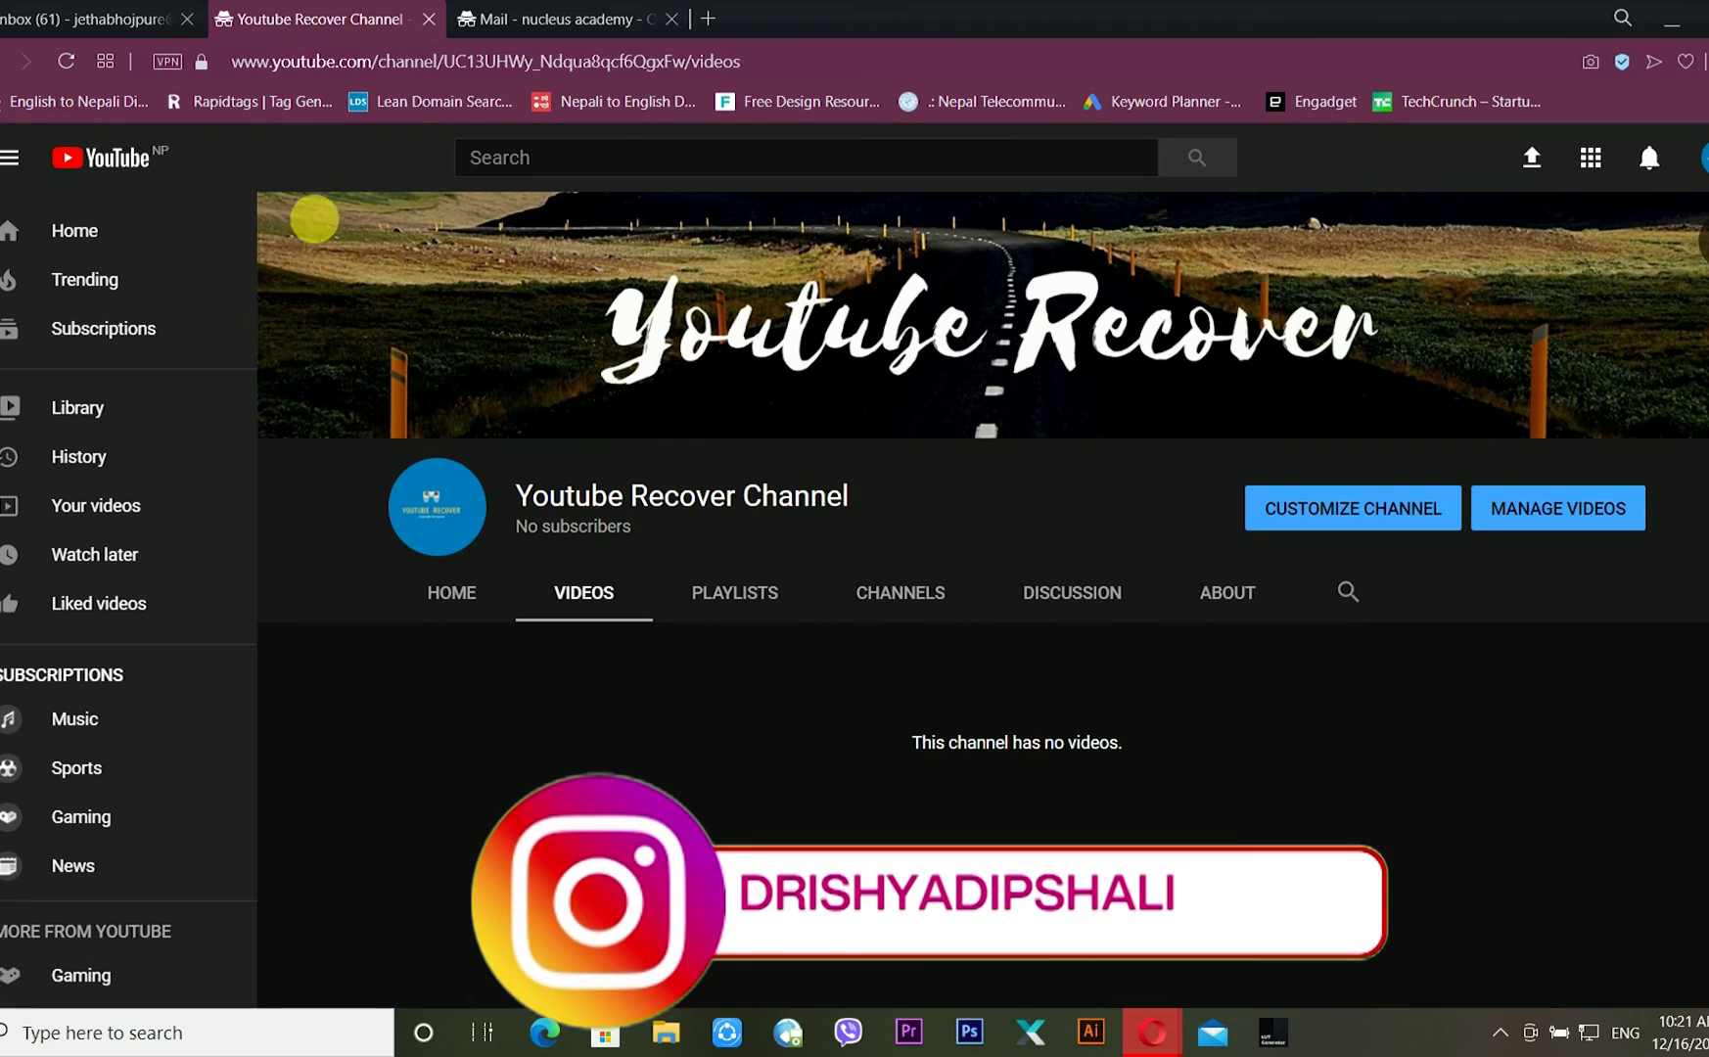
pyautogui.click(65, 61)
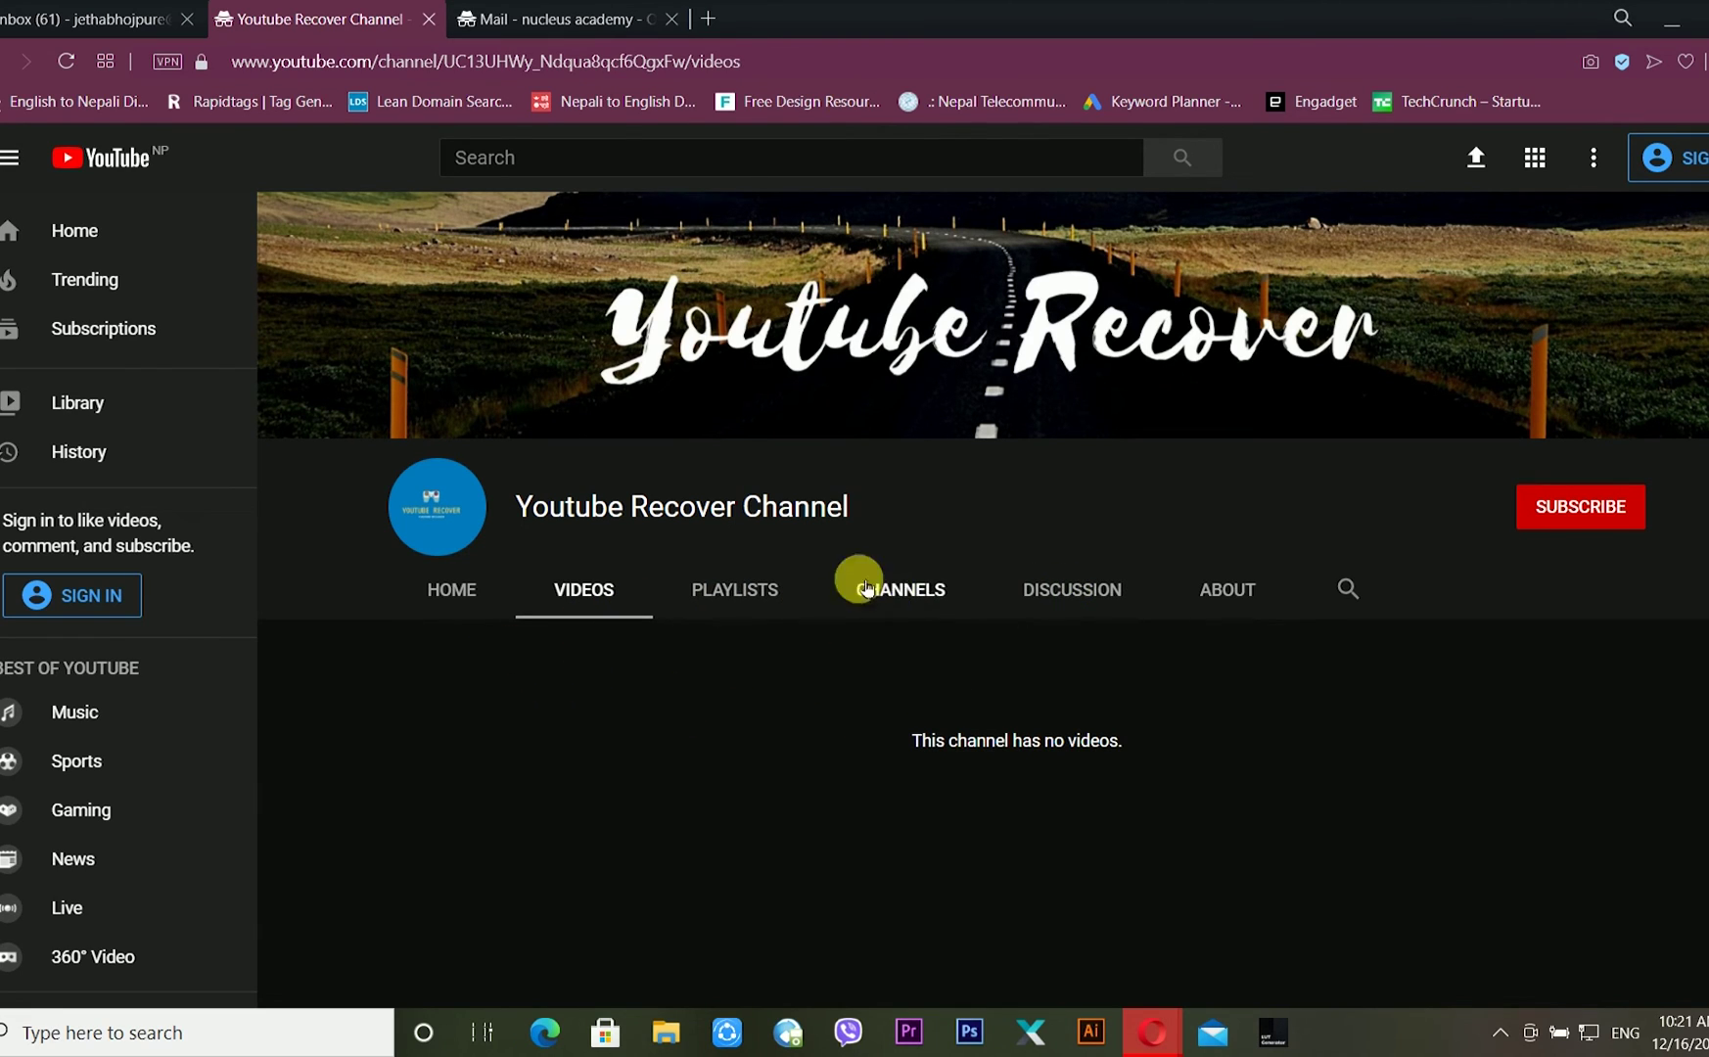
pyautogui.click(1648, 163)
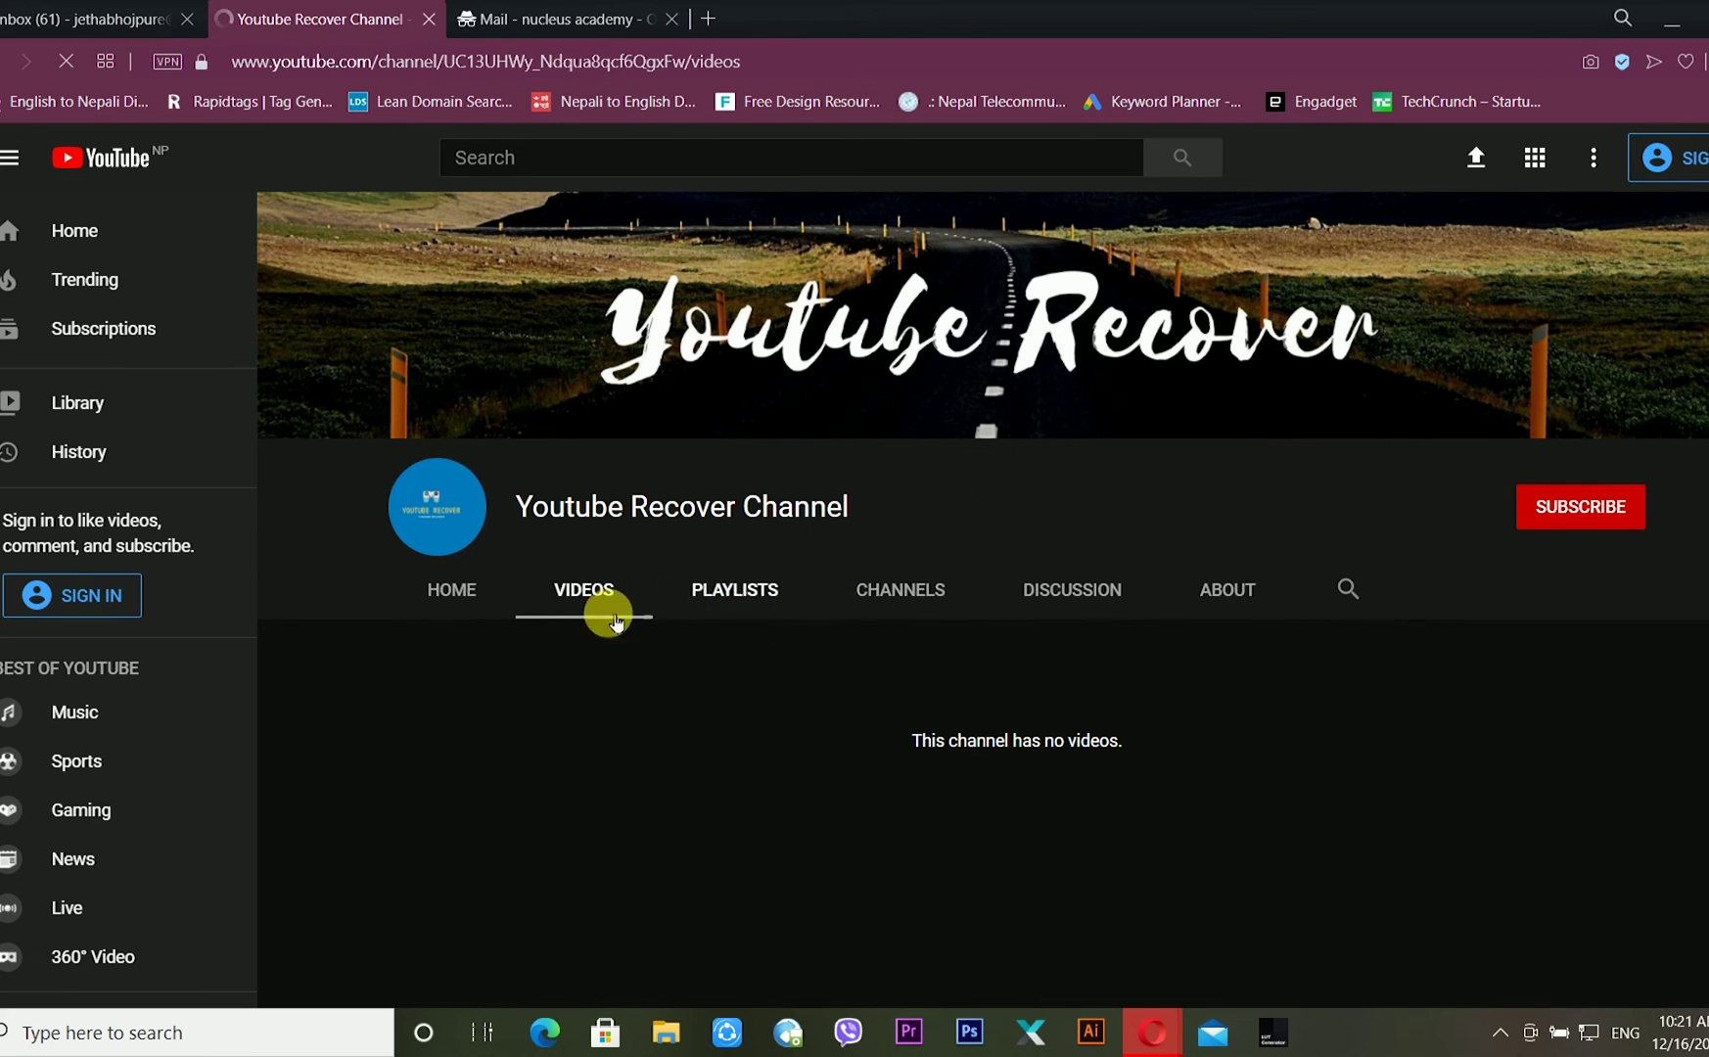
pyautogui.click(88, 18)
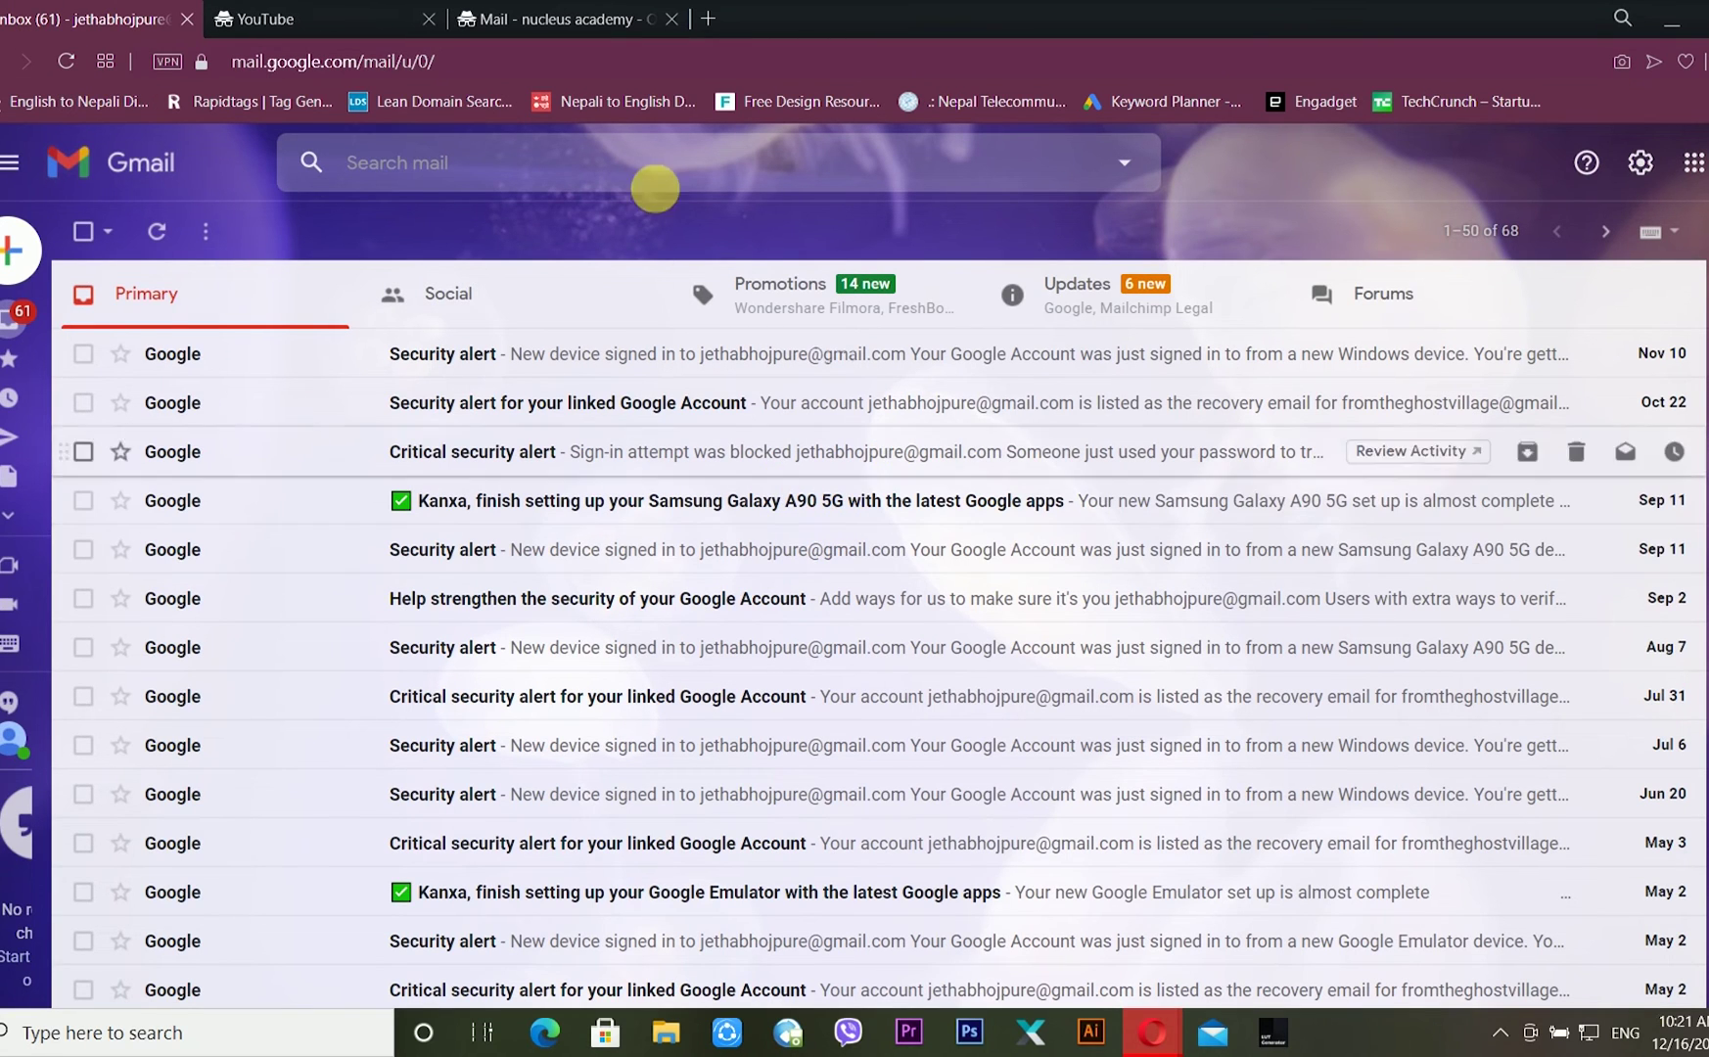
pyautogui.click(372, 20)
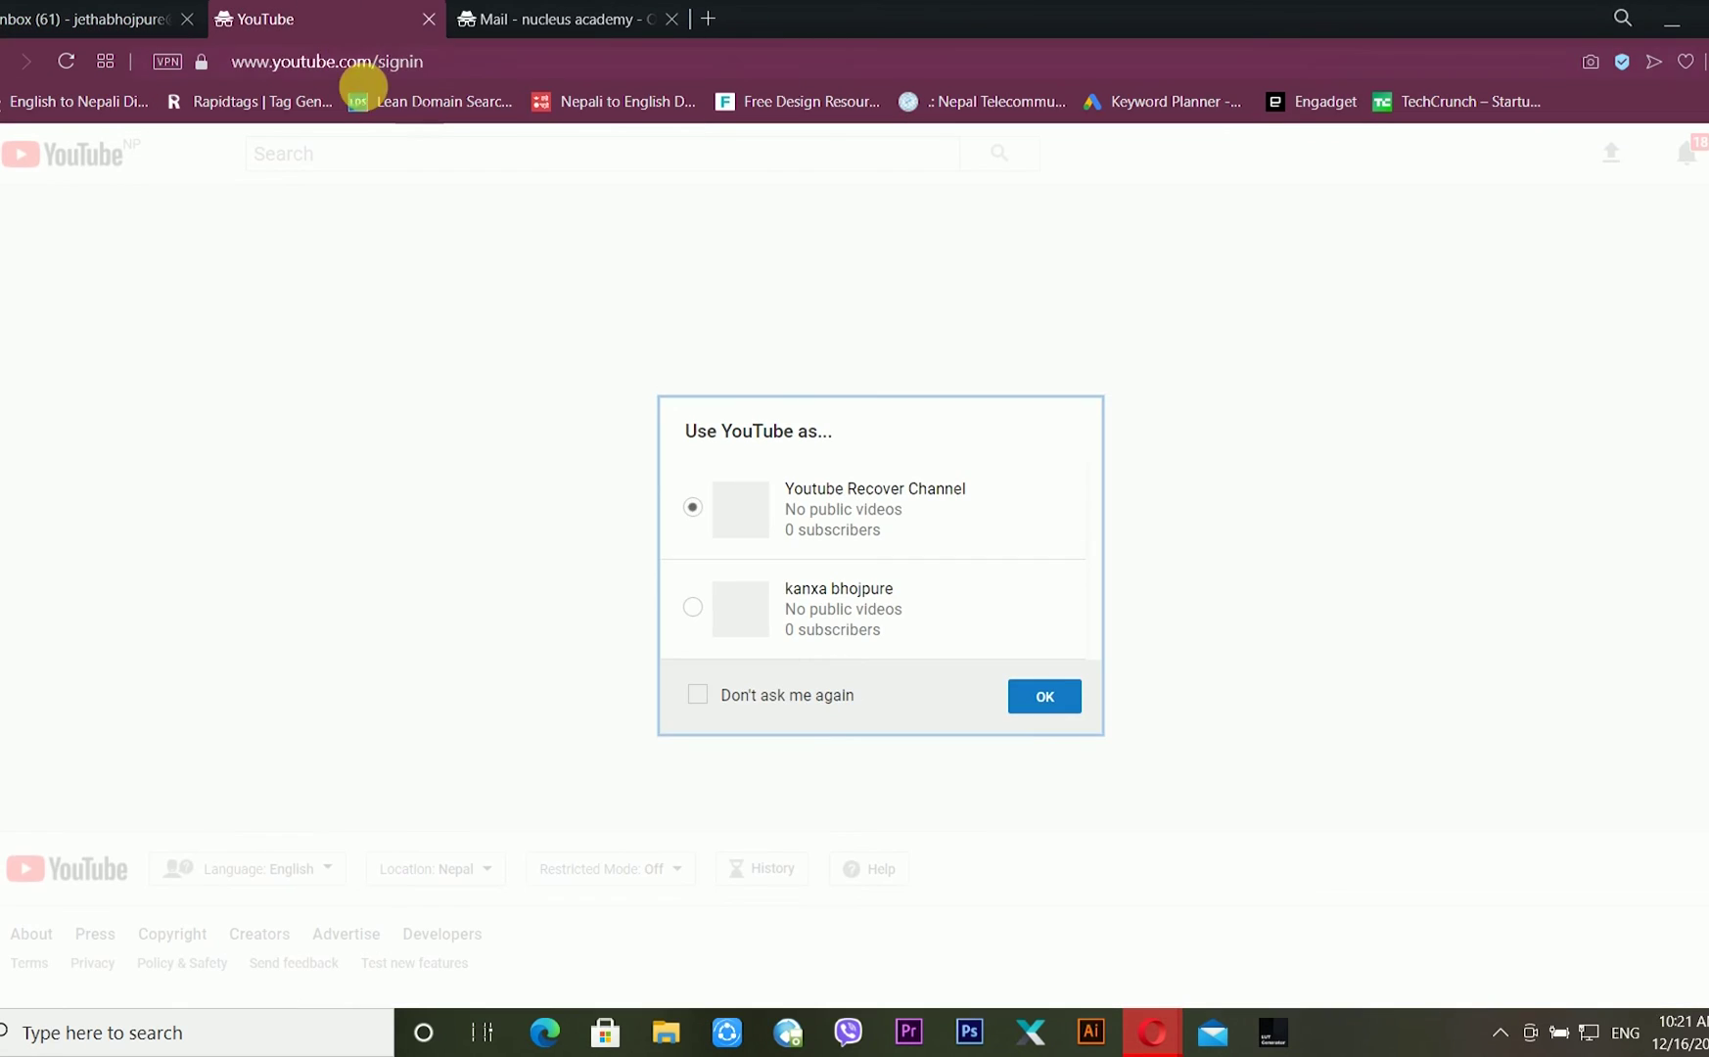
pyautogui.click(1052, 707)
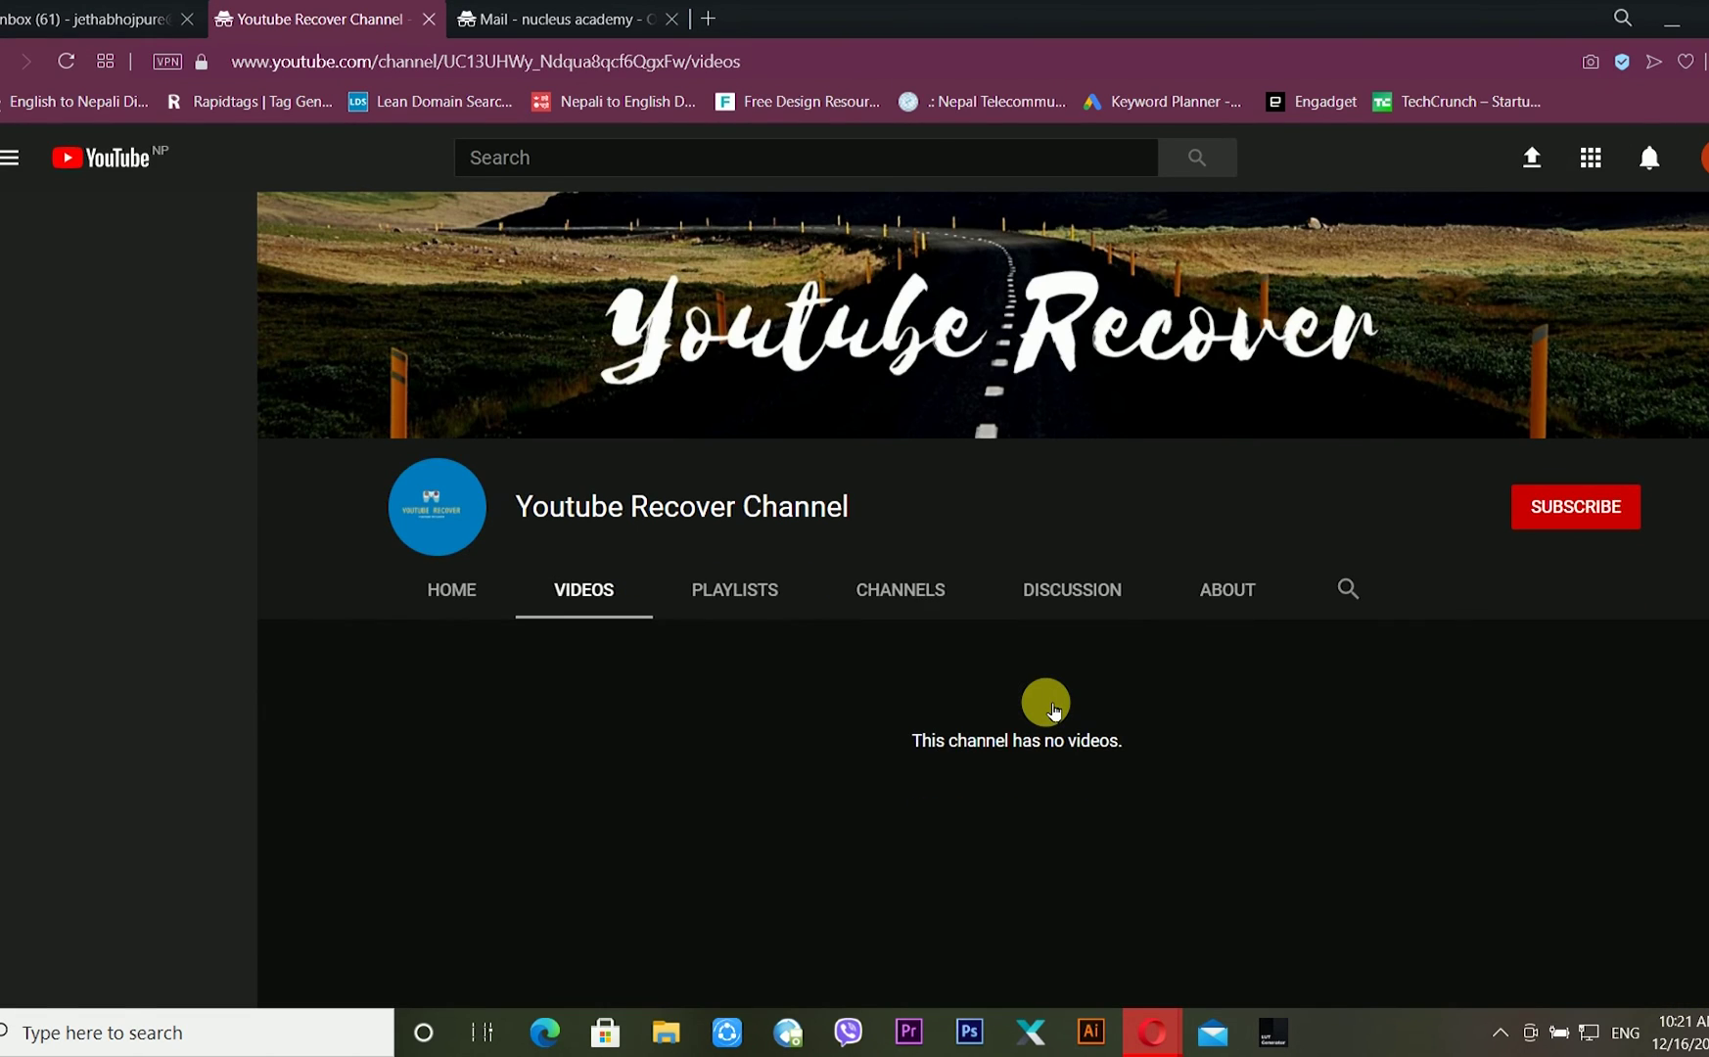
# Load studio.youtube.com in a new browser tab.
pyautogui.click(708, 19)
pyautogui.write('st')
pyautogui.press('Return')
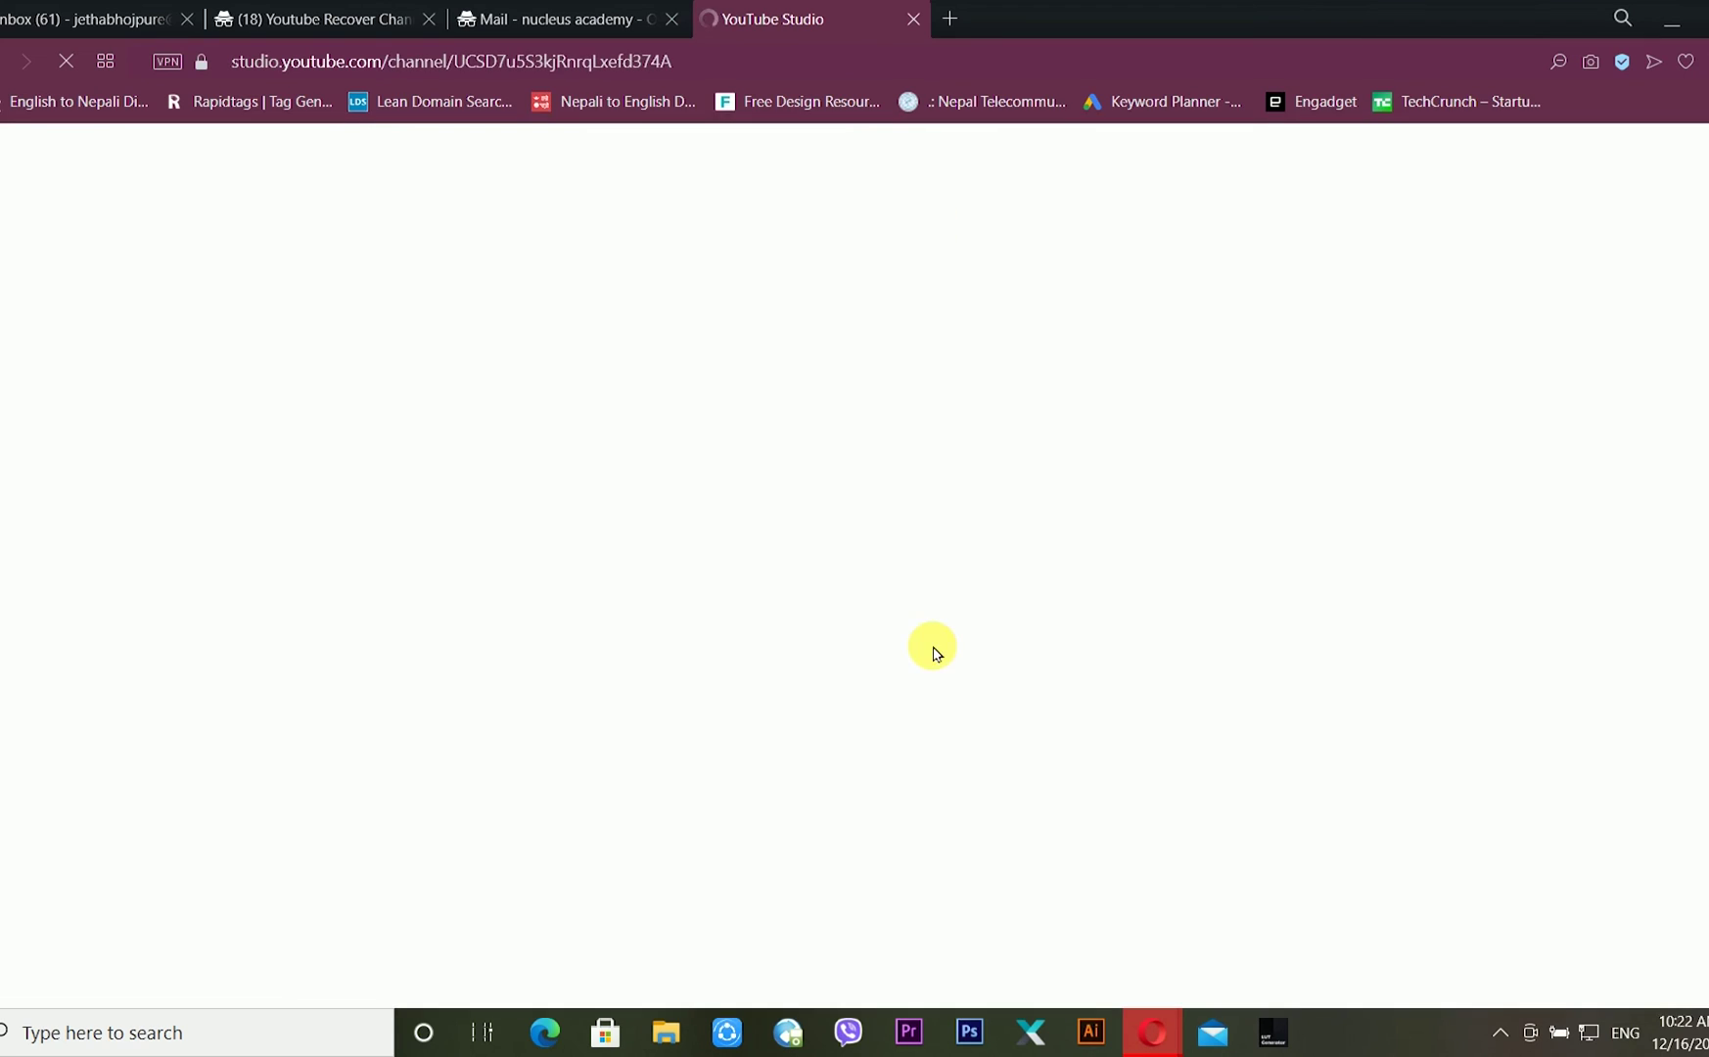
# Switch the YouTube Studio dashboard from kanxa bhojpure to Youtube Recover Channel and dismiss the video-management tip.
pyautogui.hotkey('ctrl', 'Tab')
pyautogui.click(823, 14)
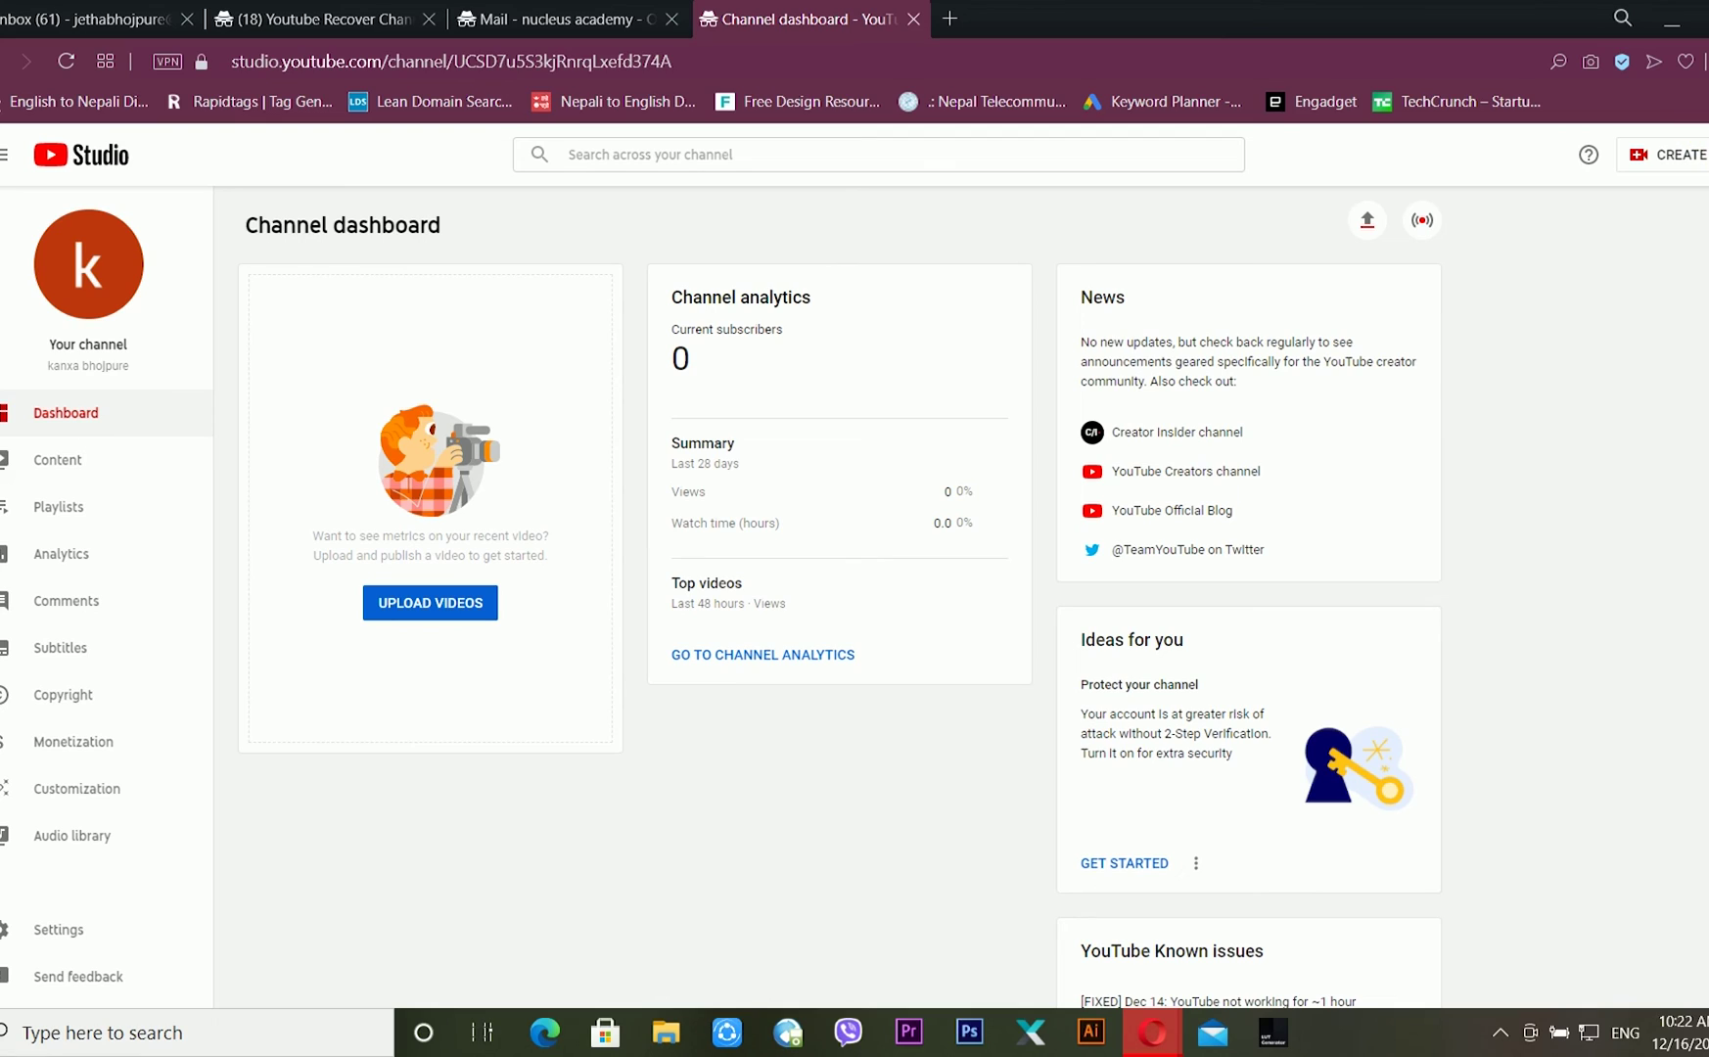
pyautogui.click(1703, 155)
pyautogui.click(1667, 343)
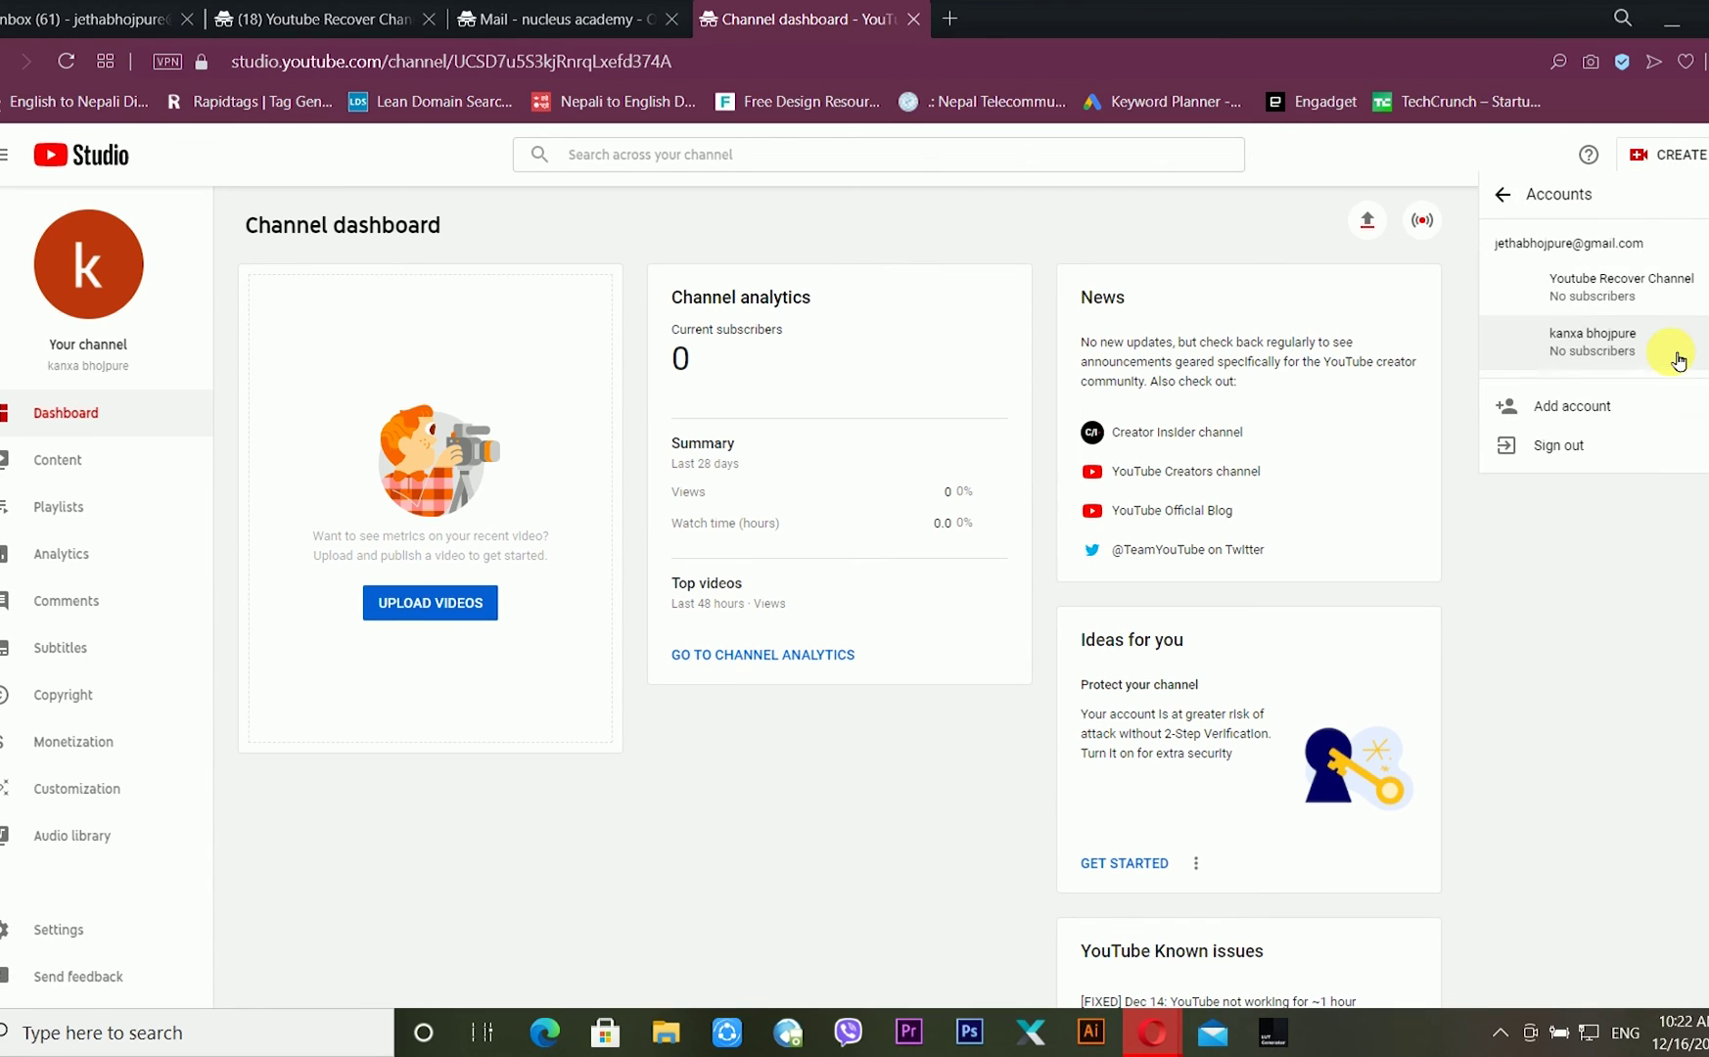
pyautogui.click(1654, 267)
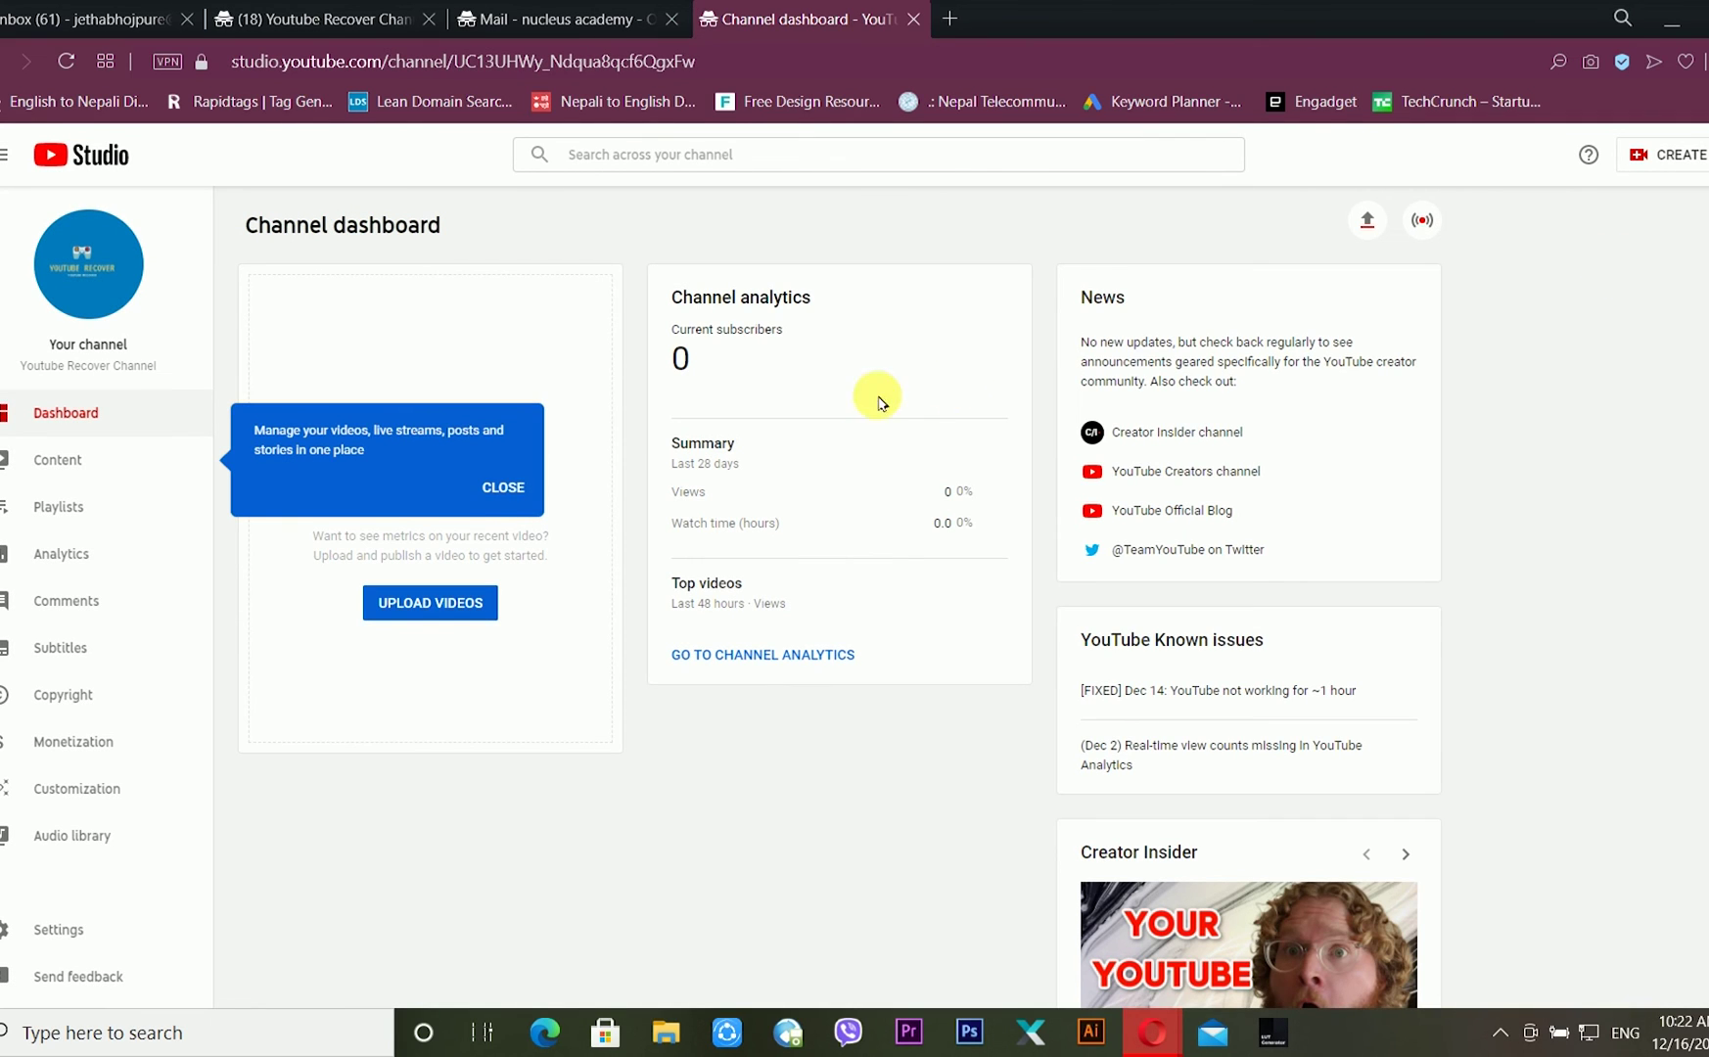
pyautogui.click(500, 487)
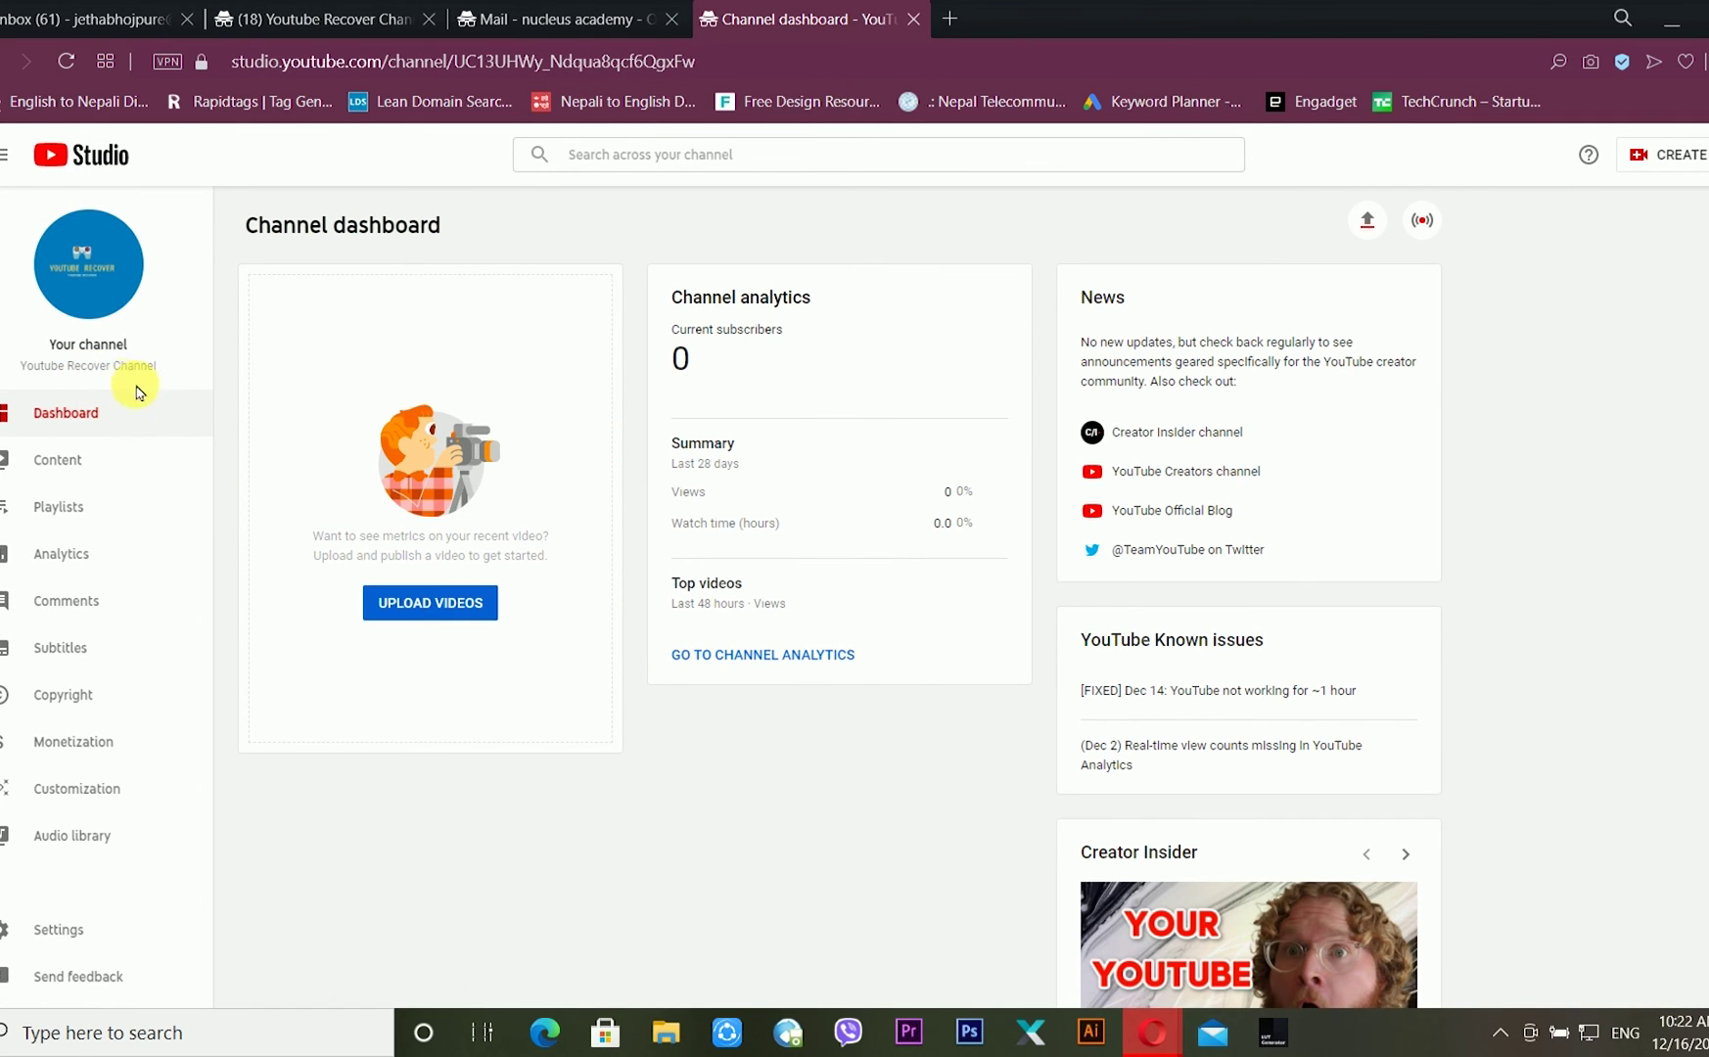